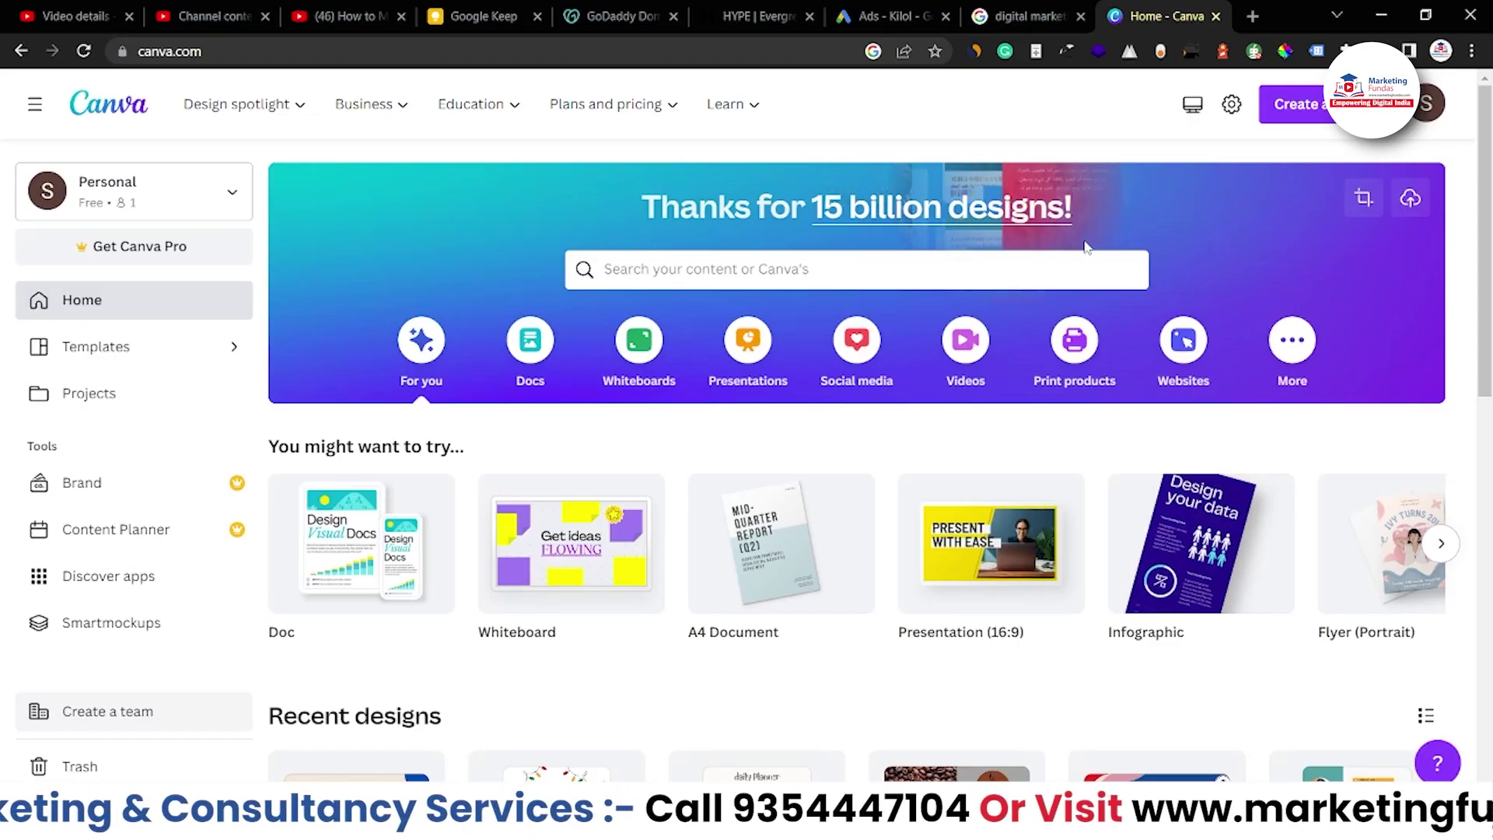
# Create a new blank A4 Invoice design (21 × 29.7 cm) from the 'invoice' design search
pyautogui.scroll(-2, 1087, 247)
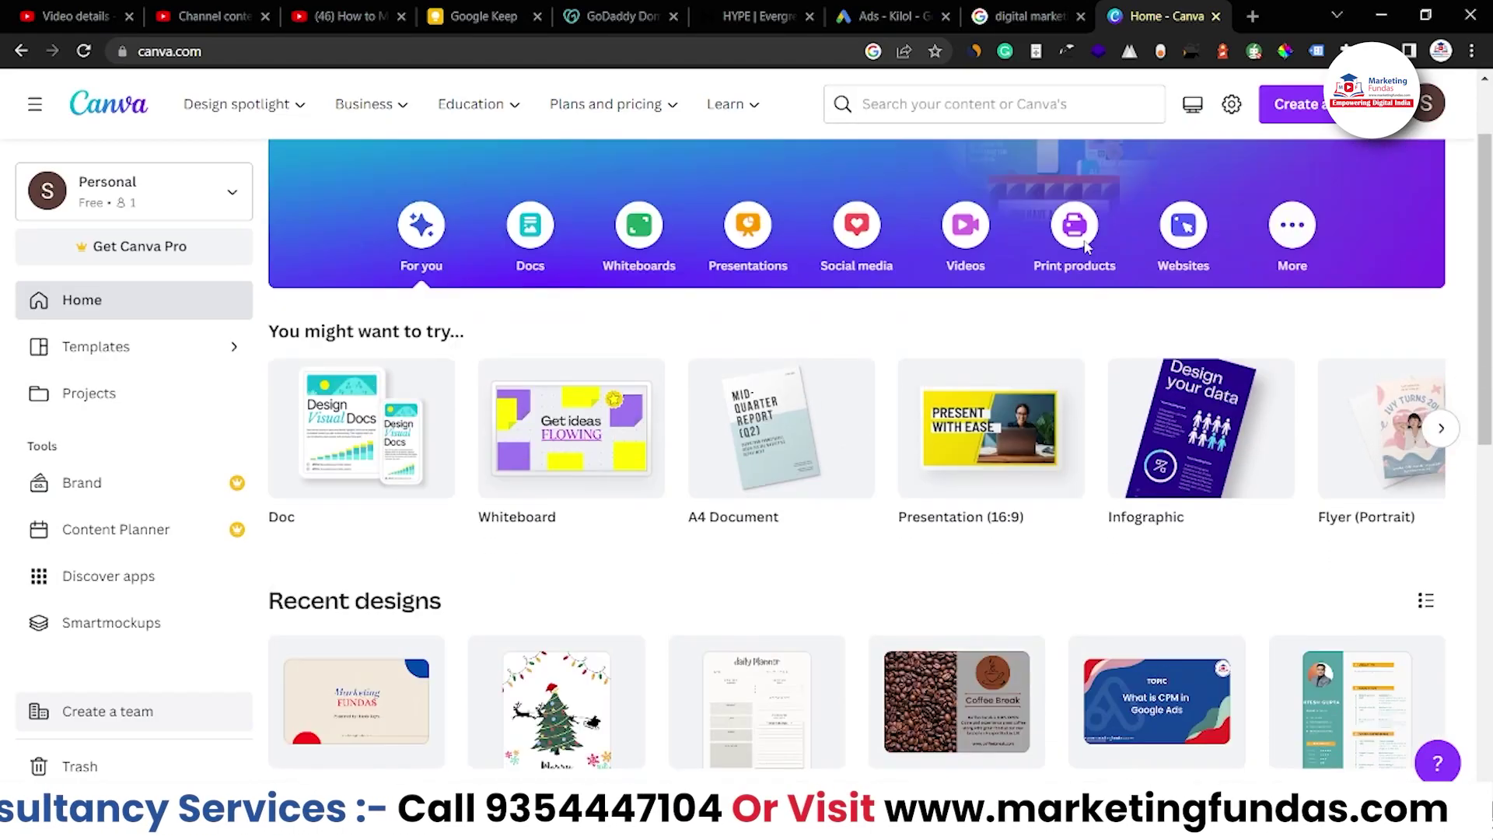
pyautogui.scroll(2, 1087, 247)
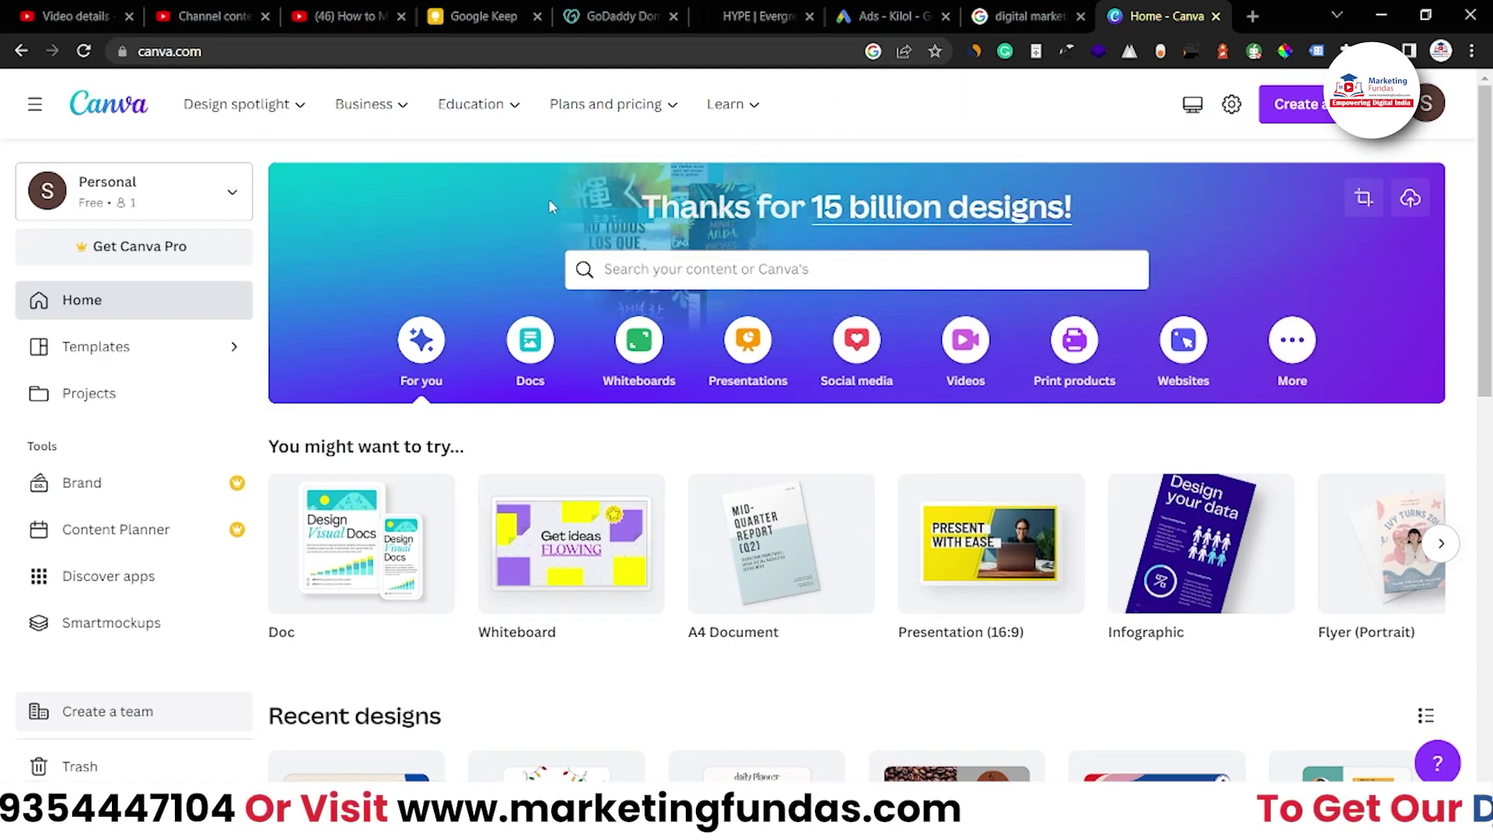
pyautogui.moveTo(372, 145)
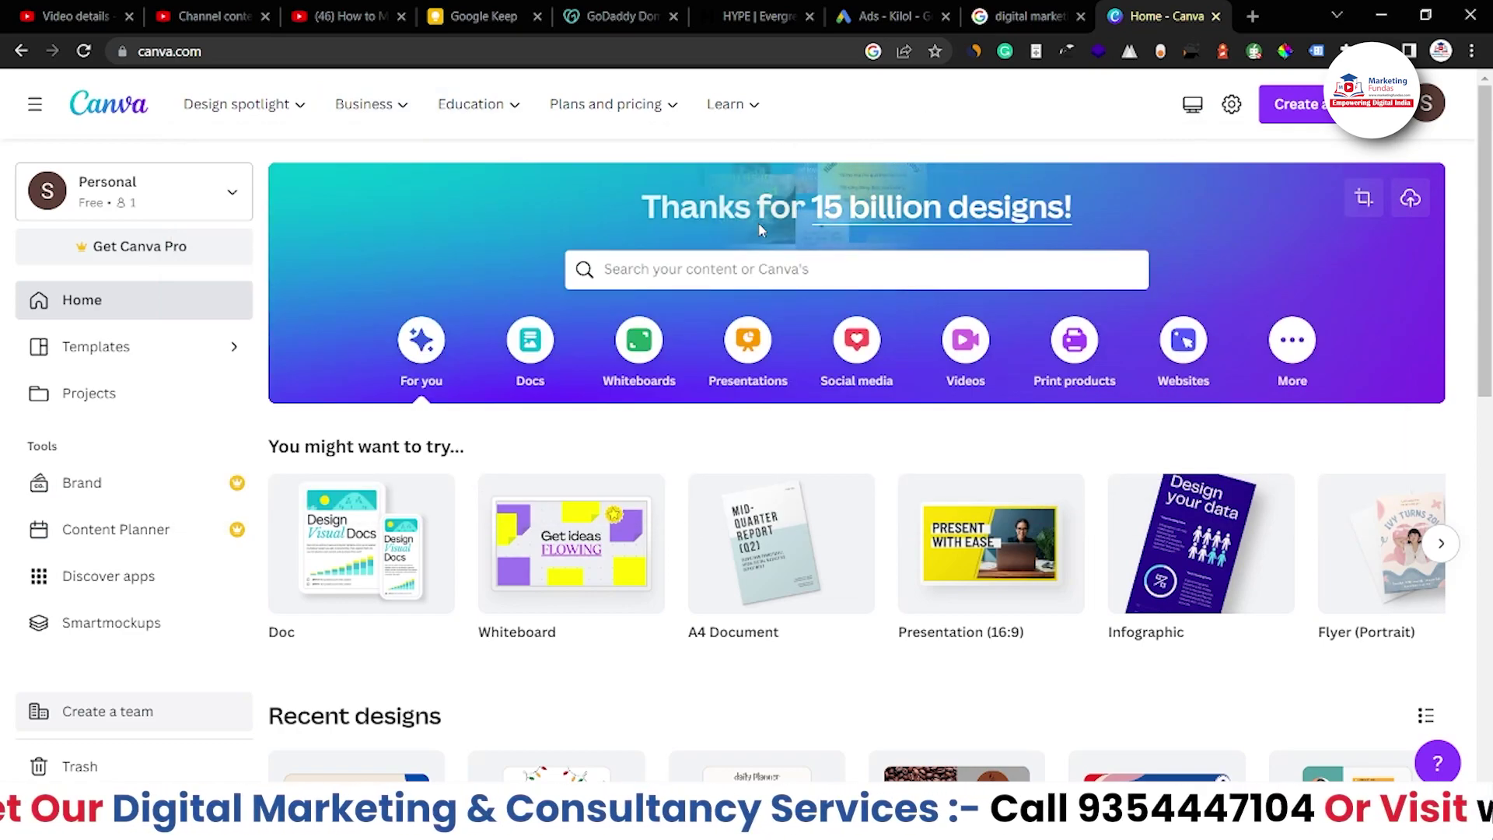
pyautogui.moveTo(253, 112)
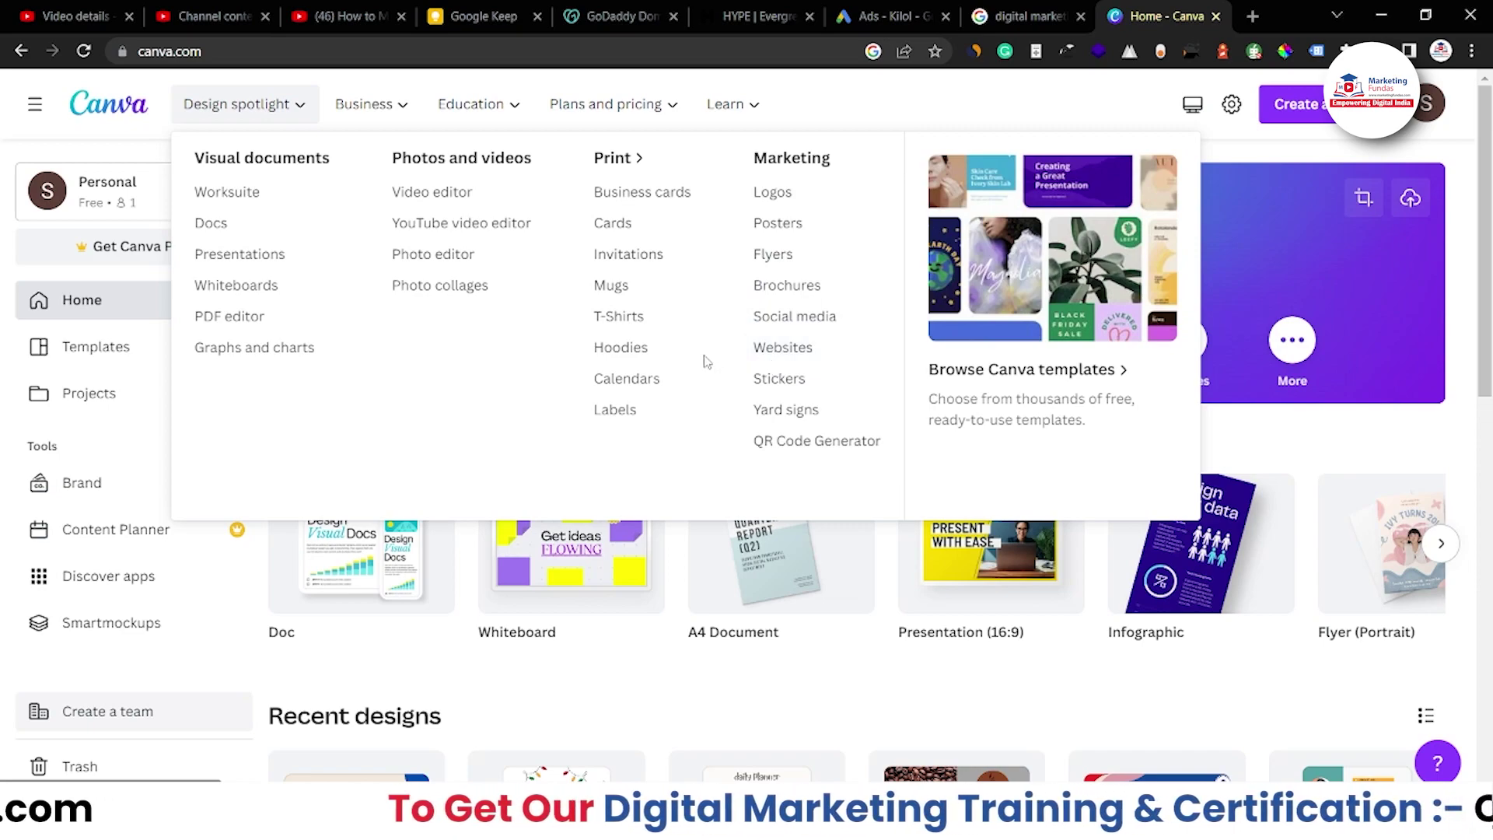
pyautogui.moveTo(397, 115)
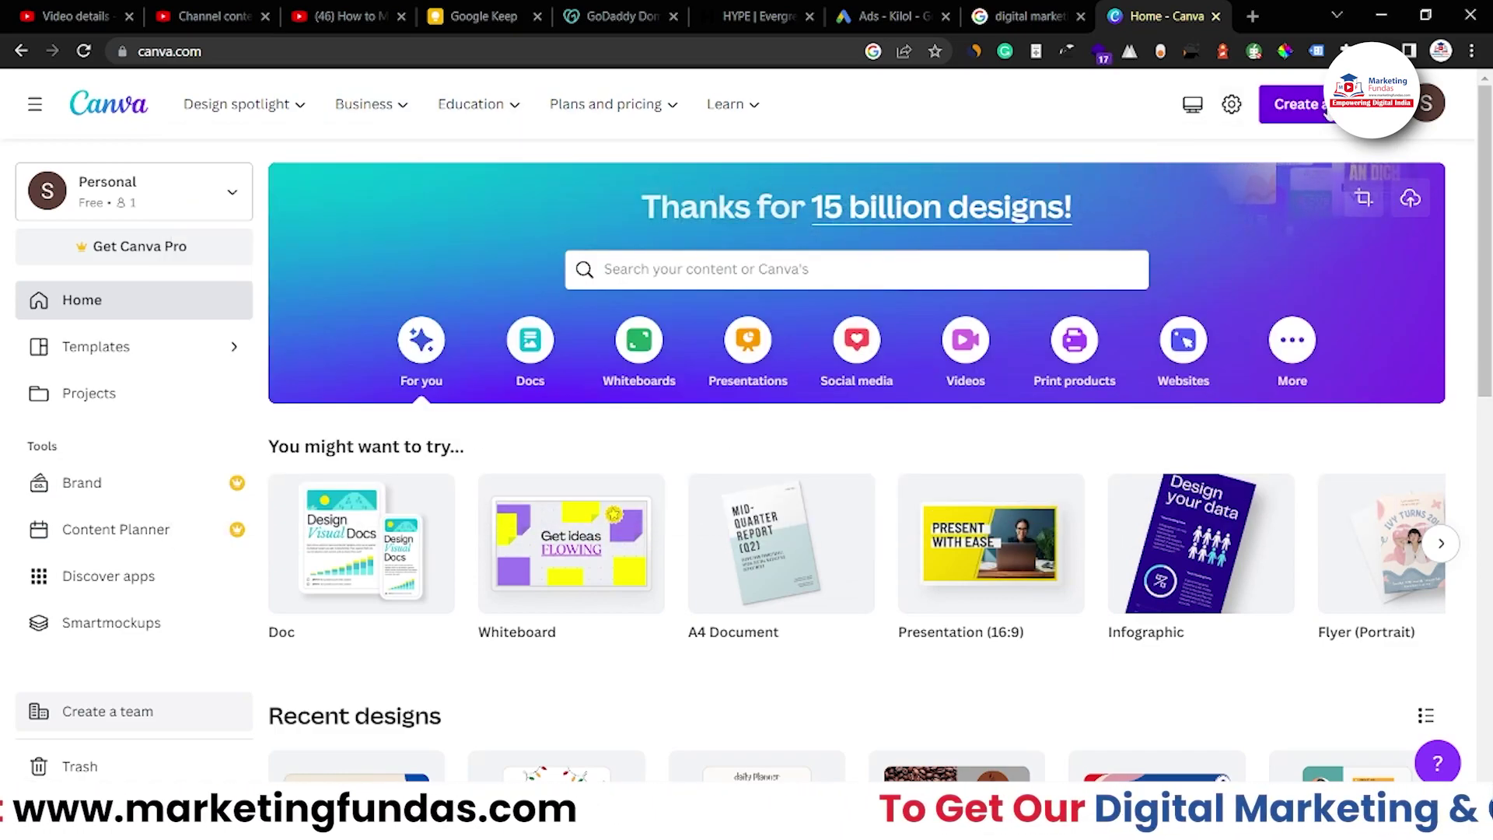
pyautogui.click(1298, 104)
pyautogui.write('invoice')
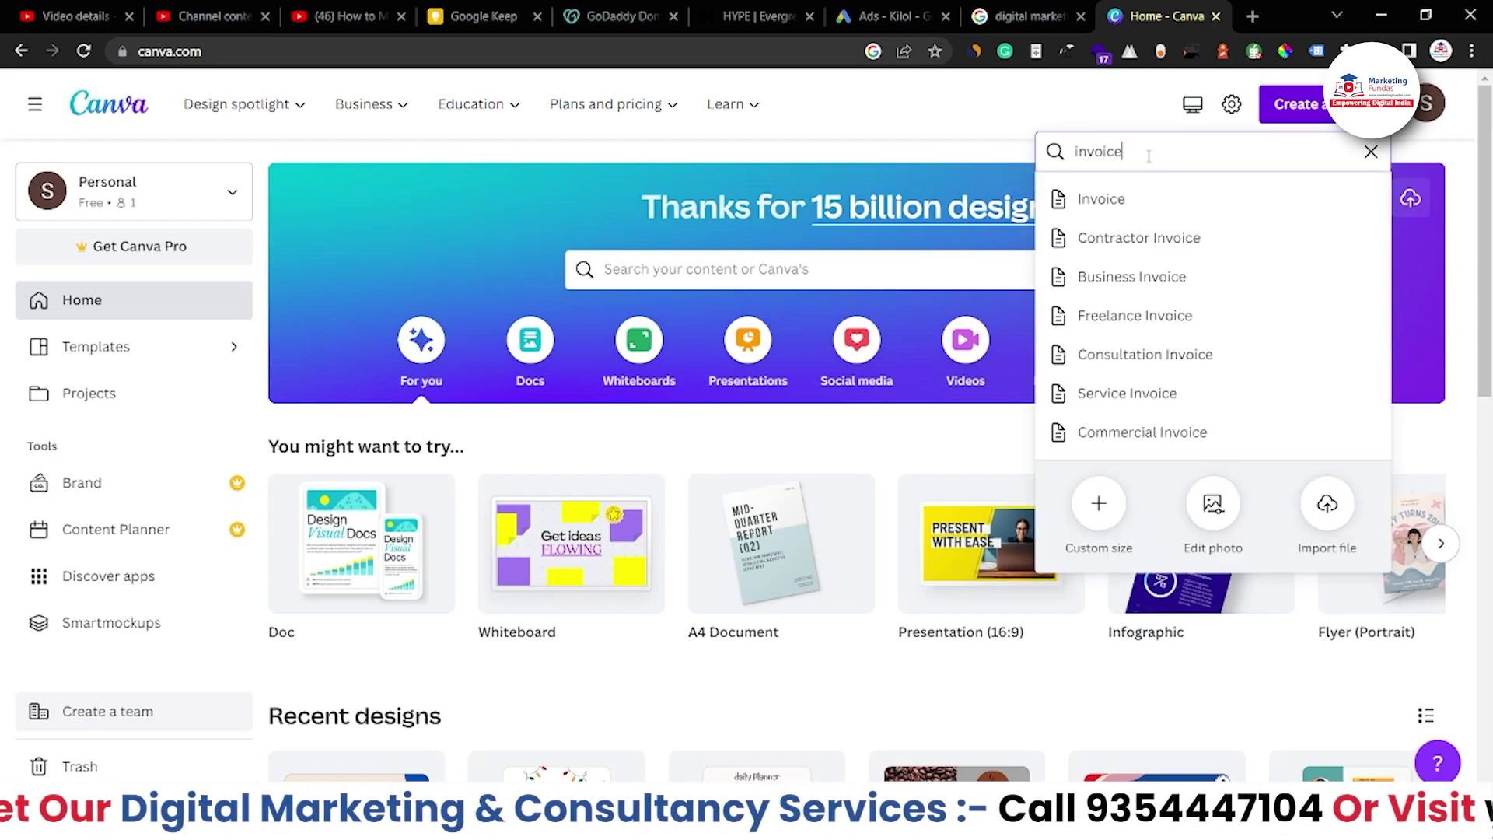
pyautogui.click(1100, 202)
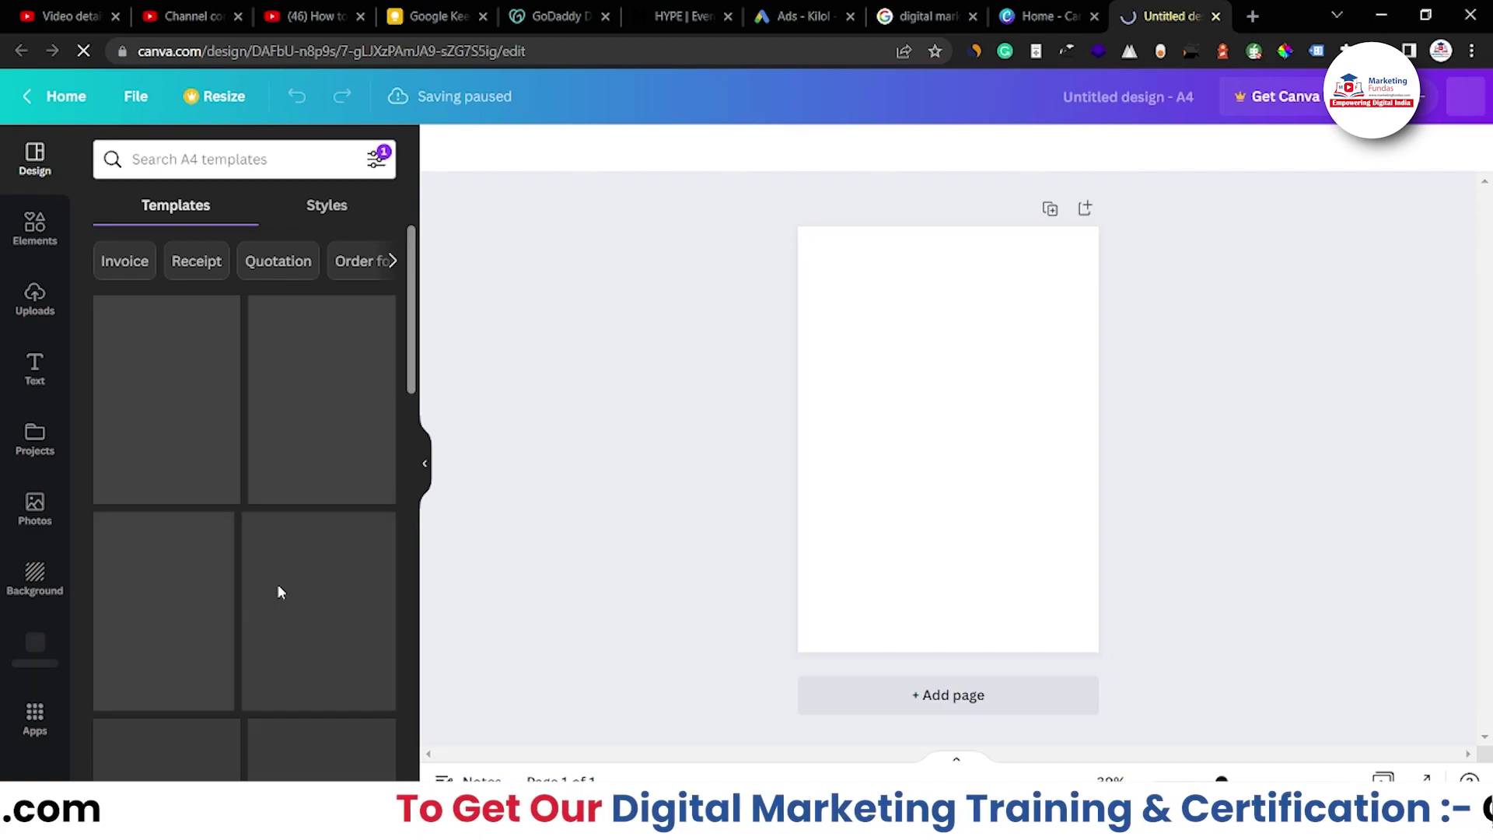
# Browse the Templates panel and filter it to Invoice templates beside the blank A4 page
pyautogui.scroll(-2, 321, 599)
pyautogui.scroll(-10, 319, 599)
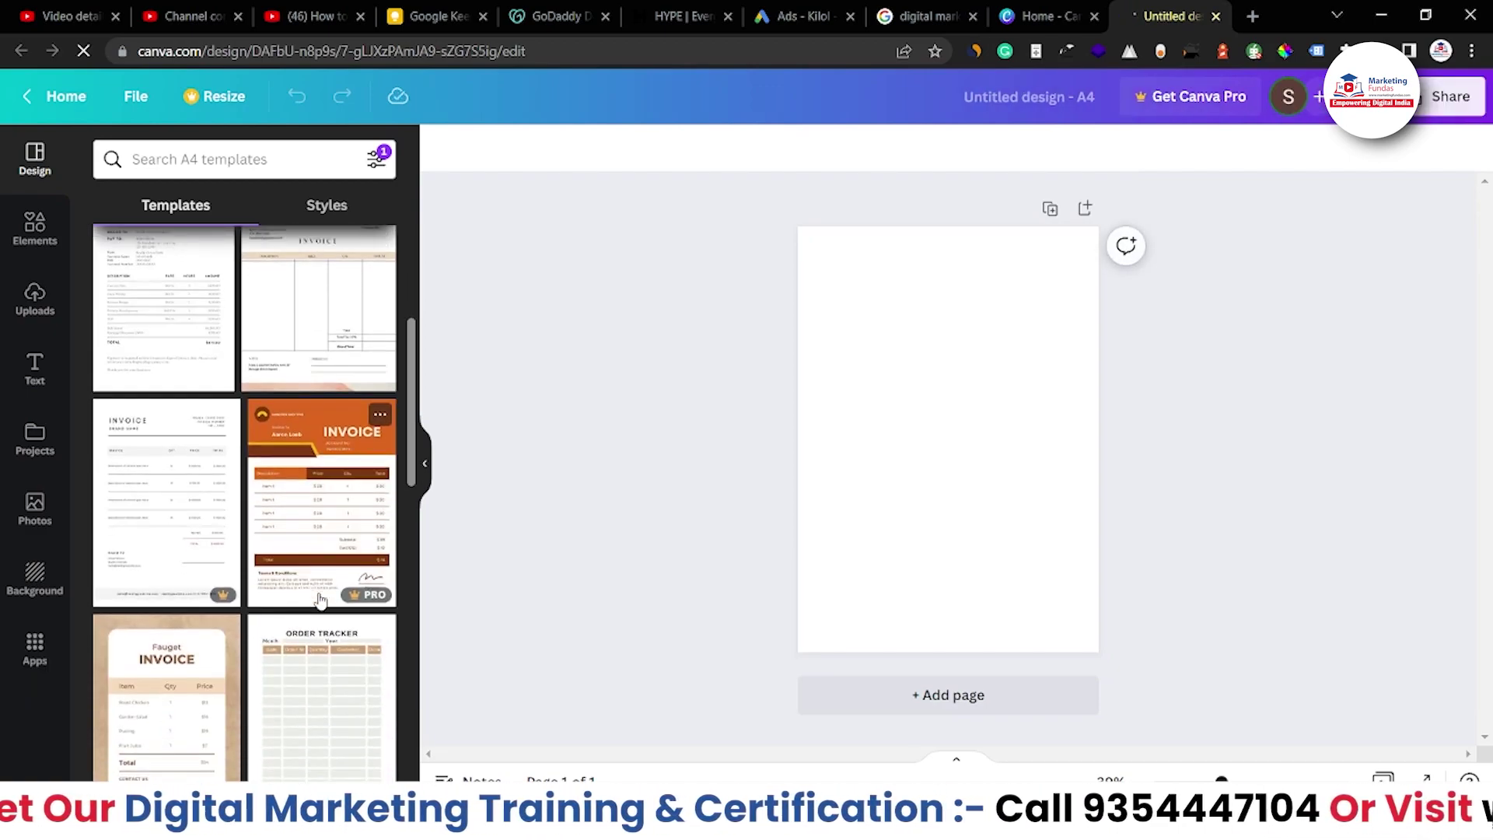
pyautogui.scroll(-5, 319, 599)
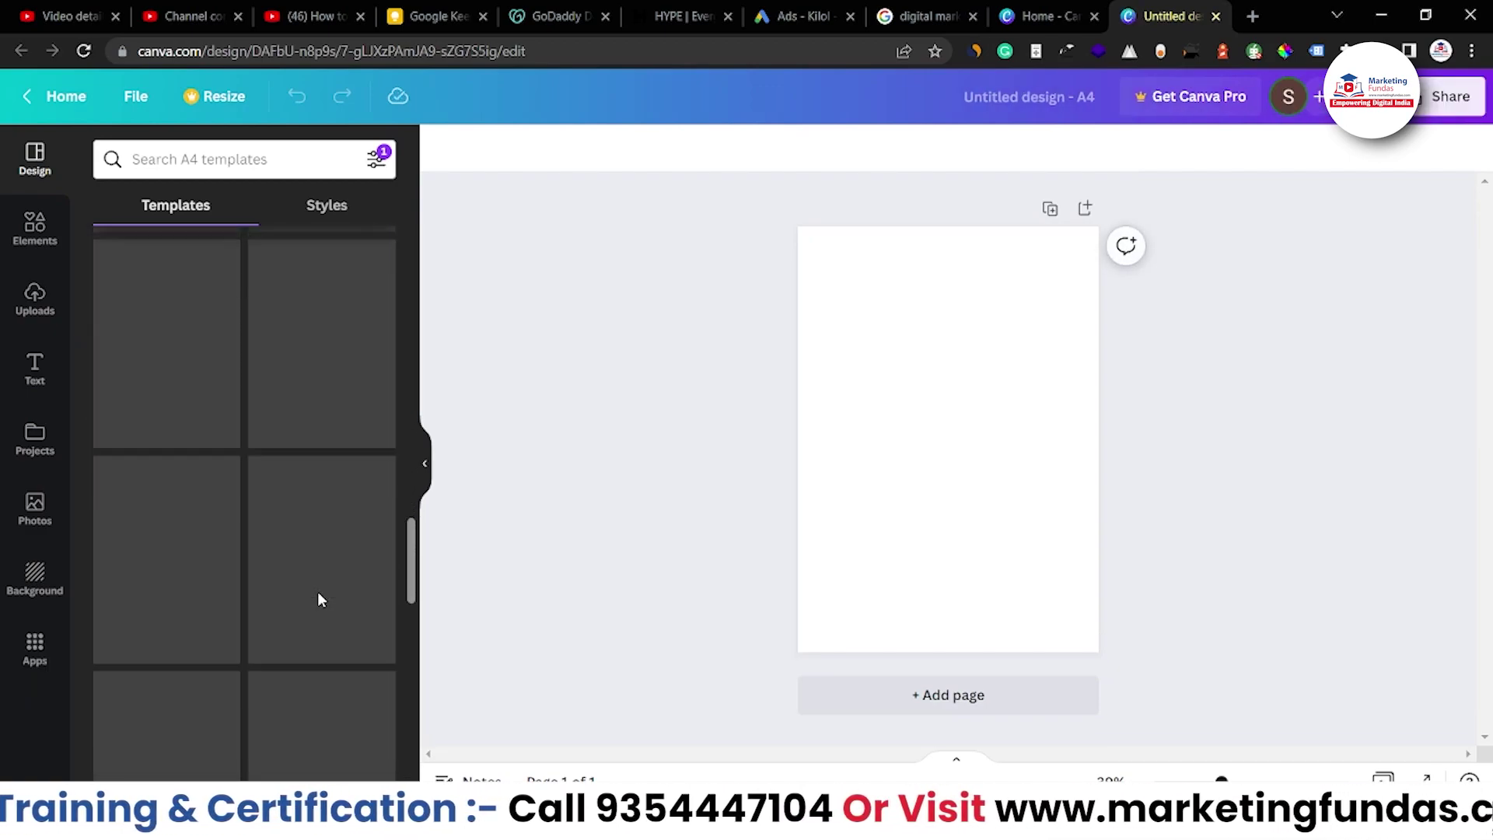
pyautogui.scroll(15, 319, 599)
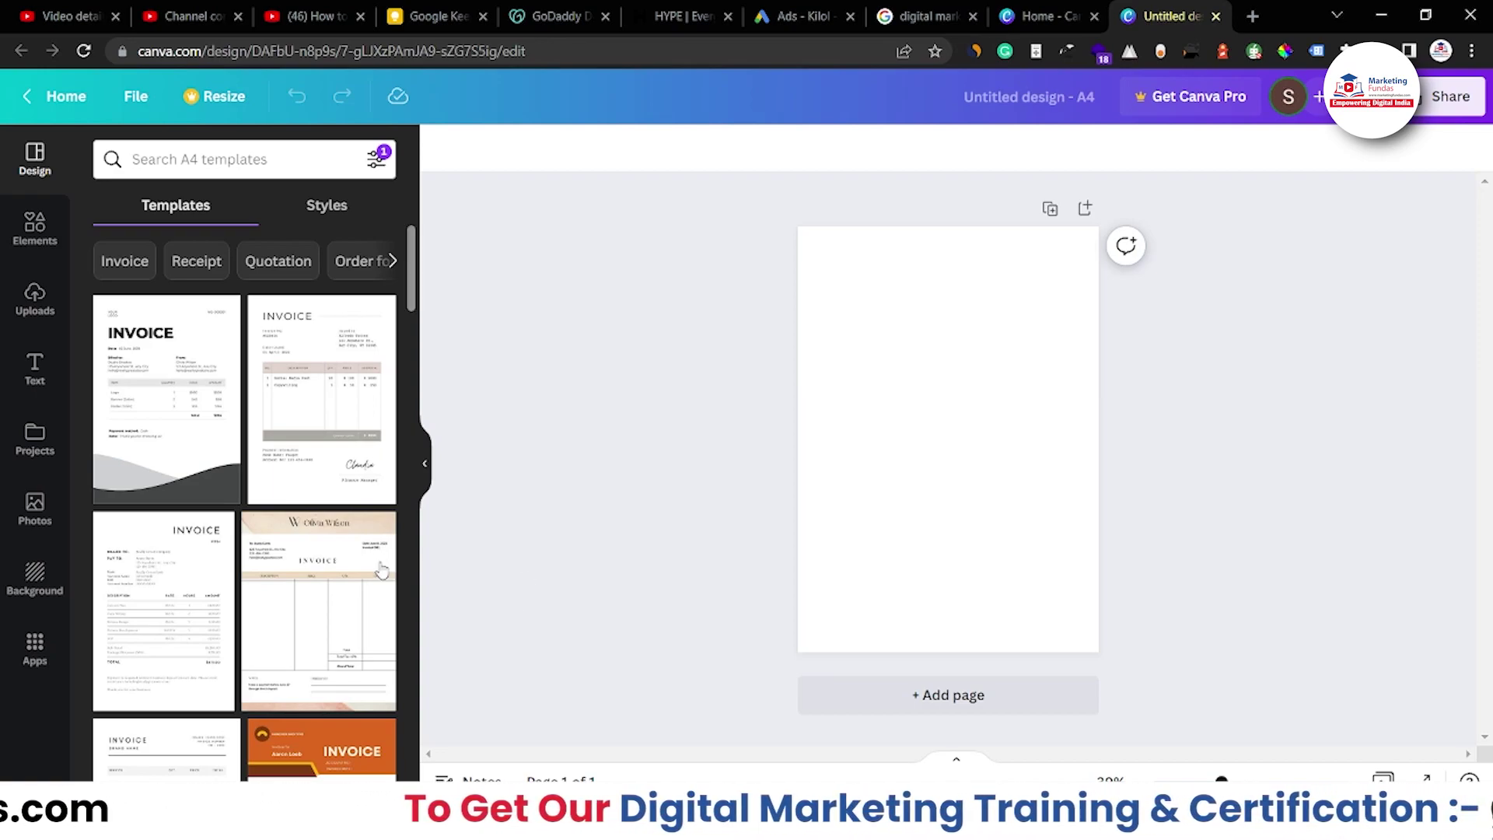
pyautogui.scroll(-7, 372, 584)
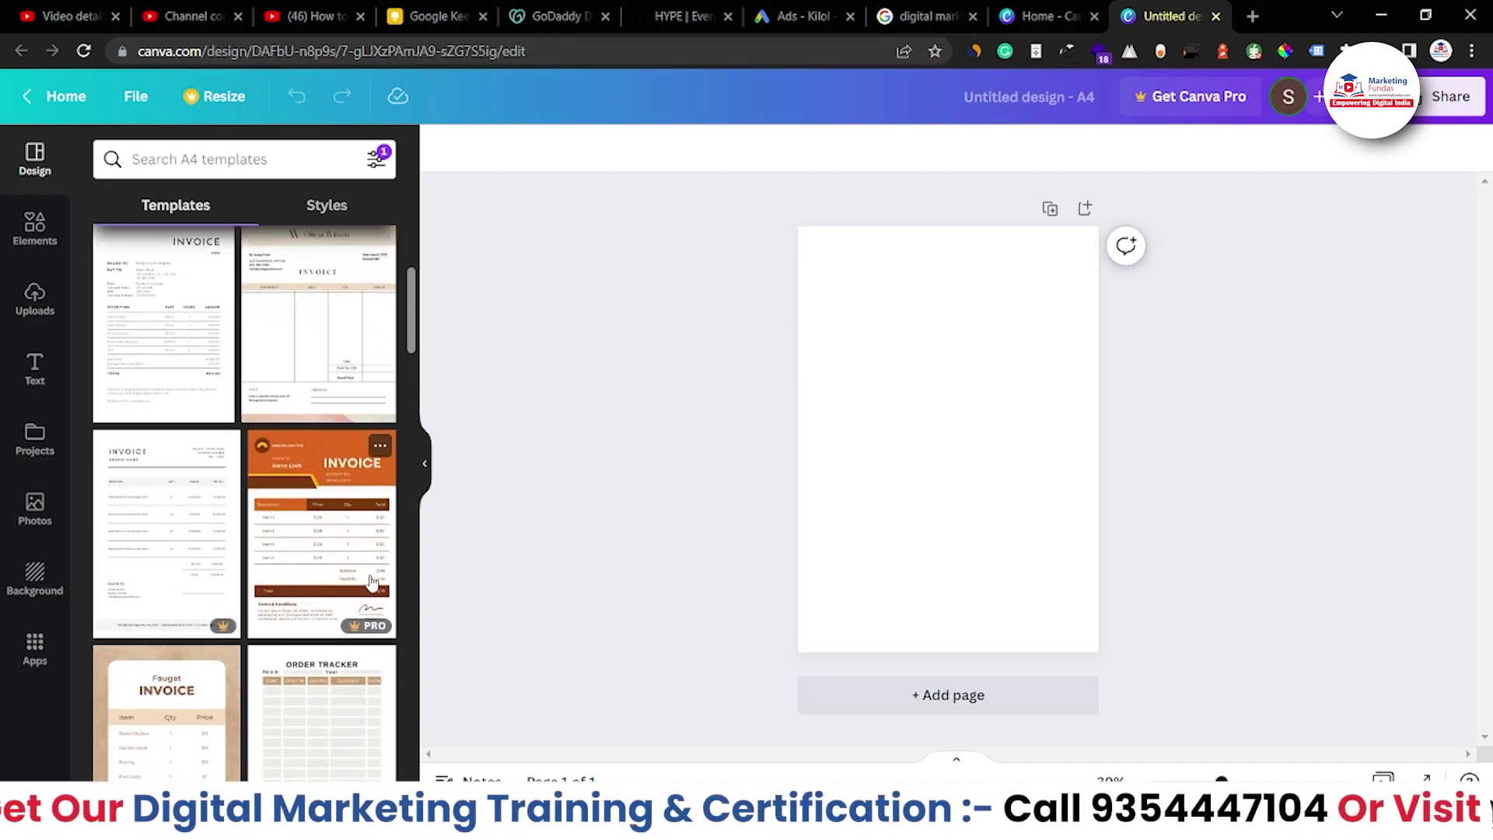
pyautogui.scroll(3, 372, 584)
pyautogui.scroll(-8, 372, 583)
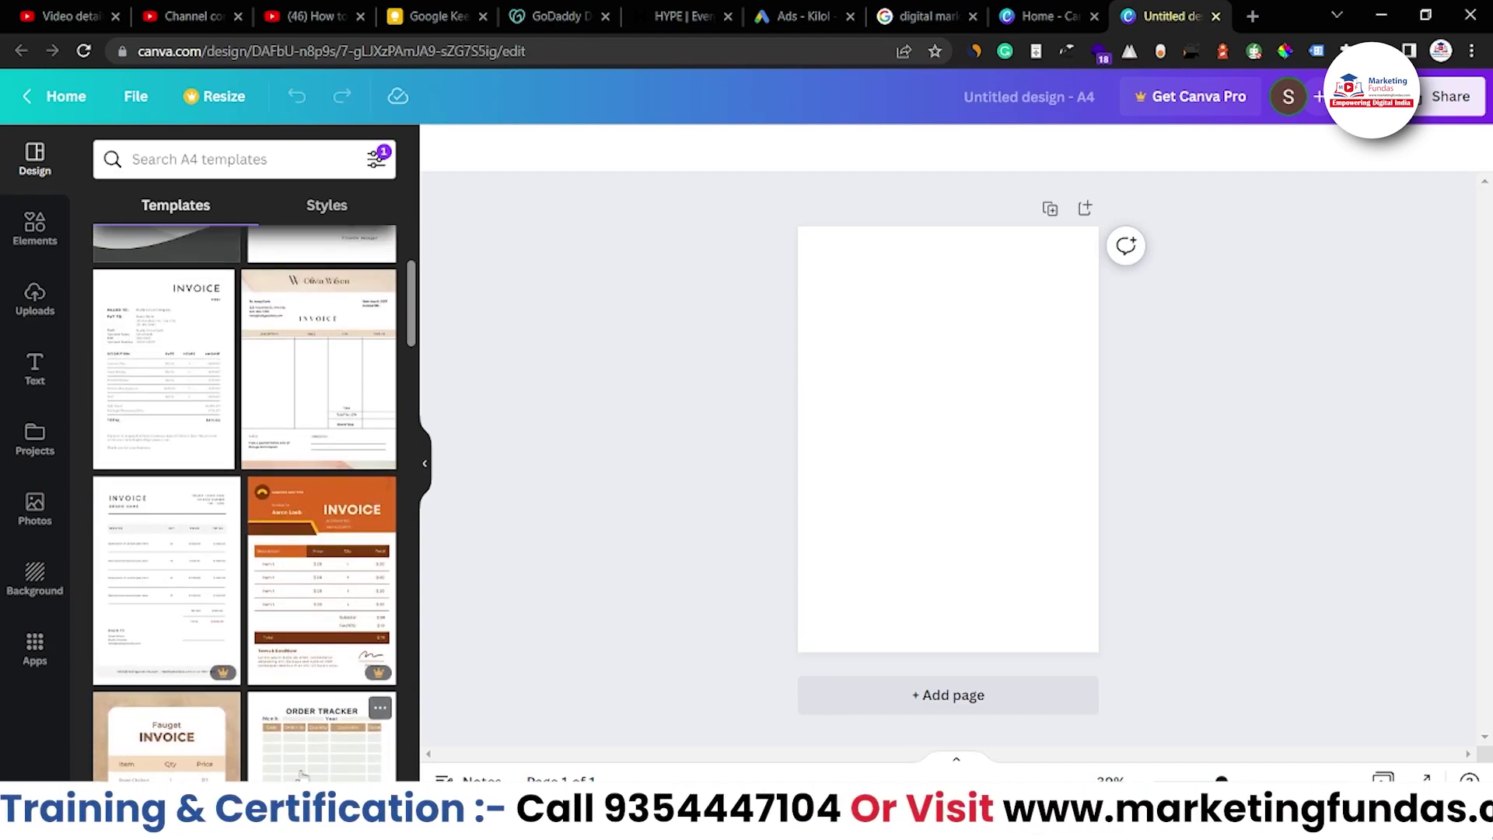
pyautogui.scroll(1, 280, 517)
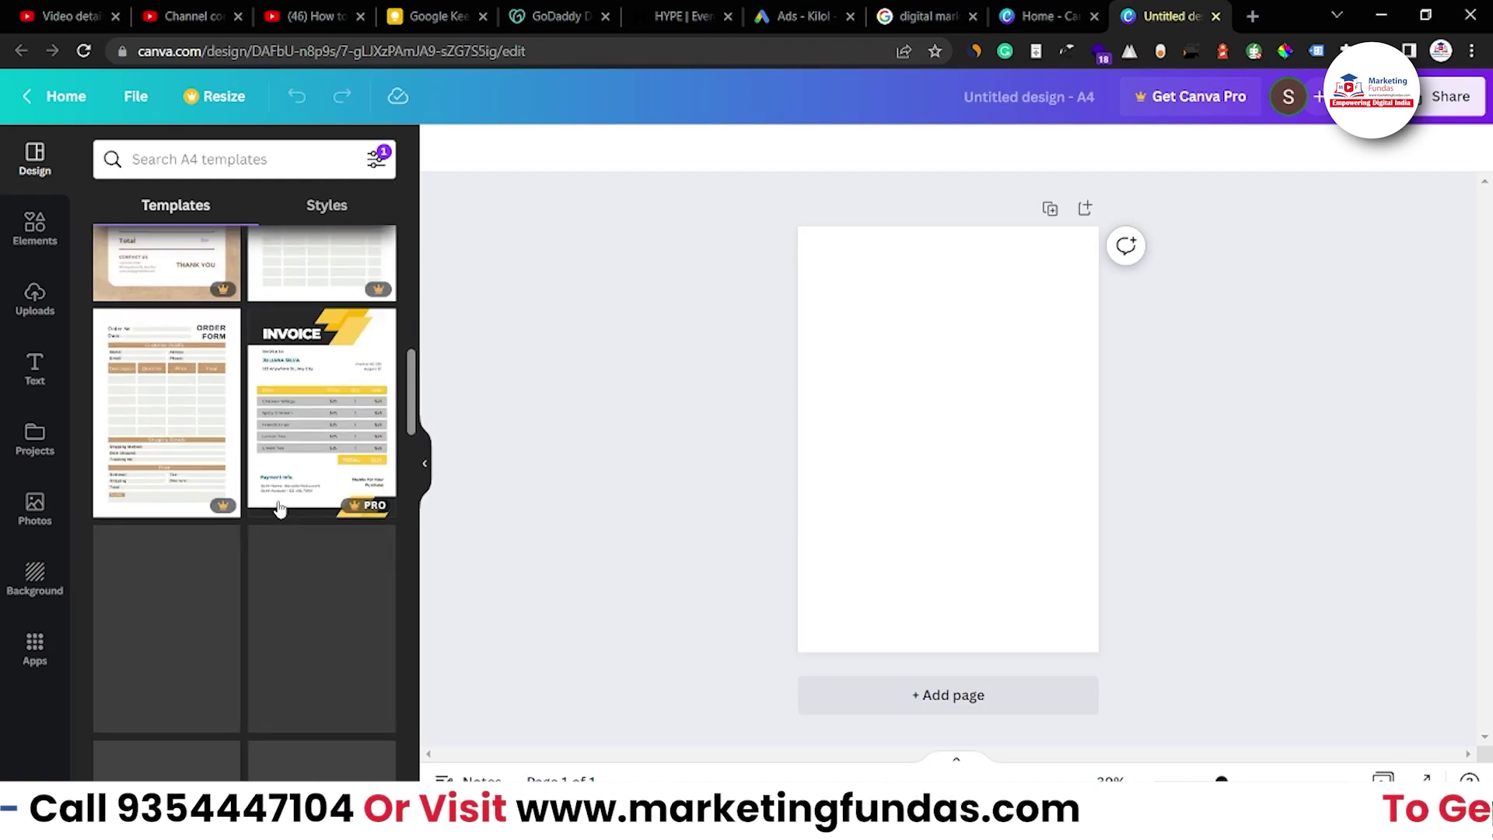
pyautogui.scroll(1, 282, 475)
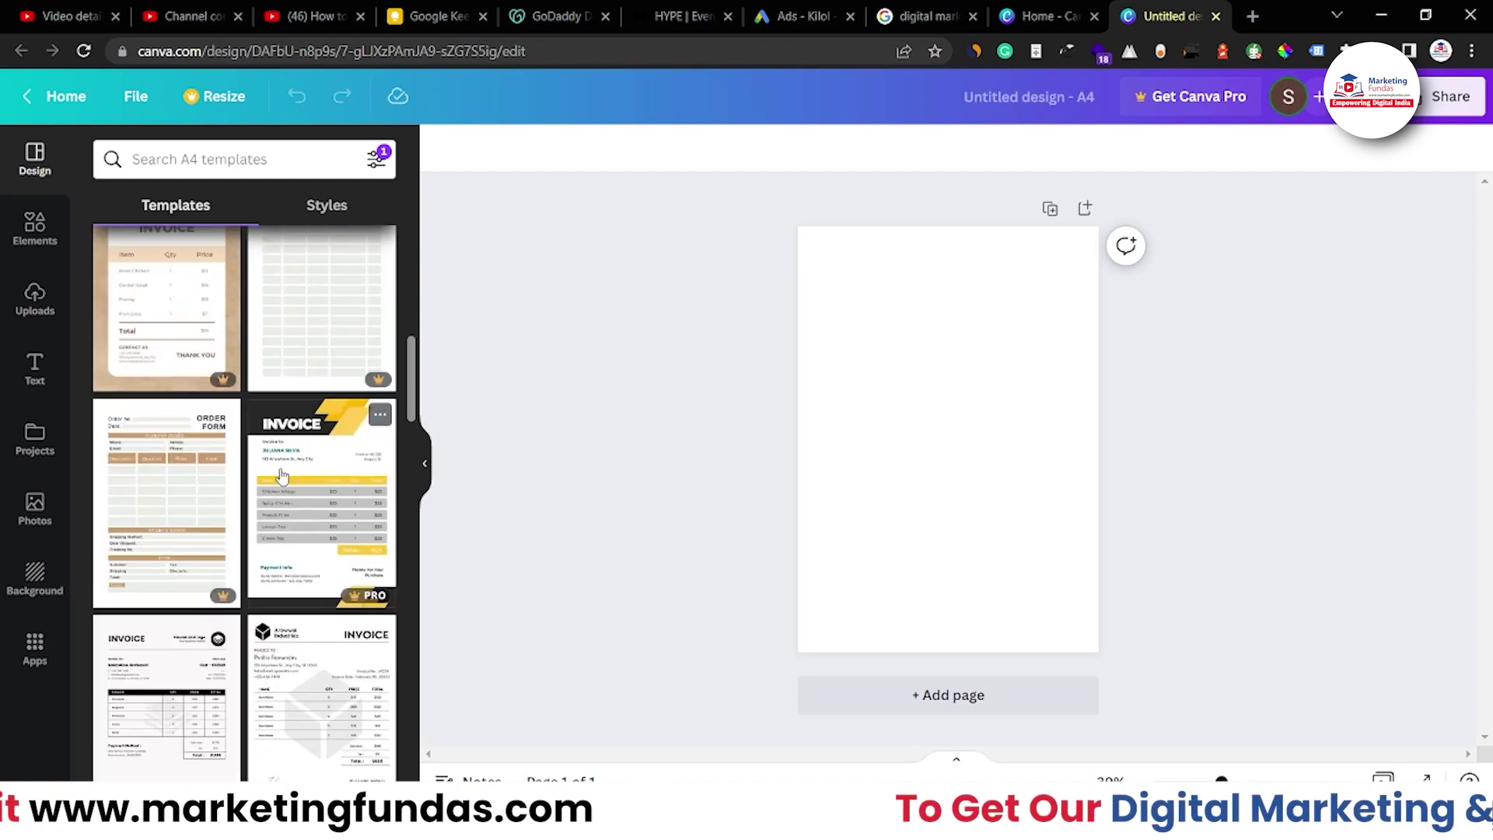
pyautogui.scroll(2, 281, 475)
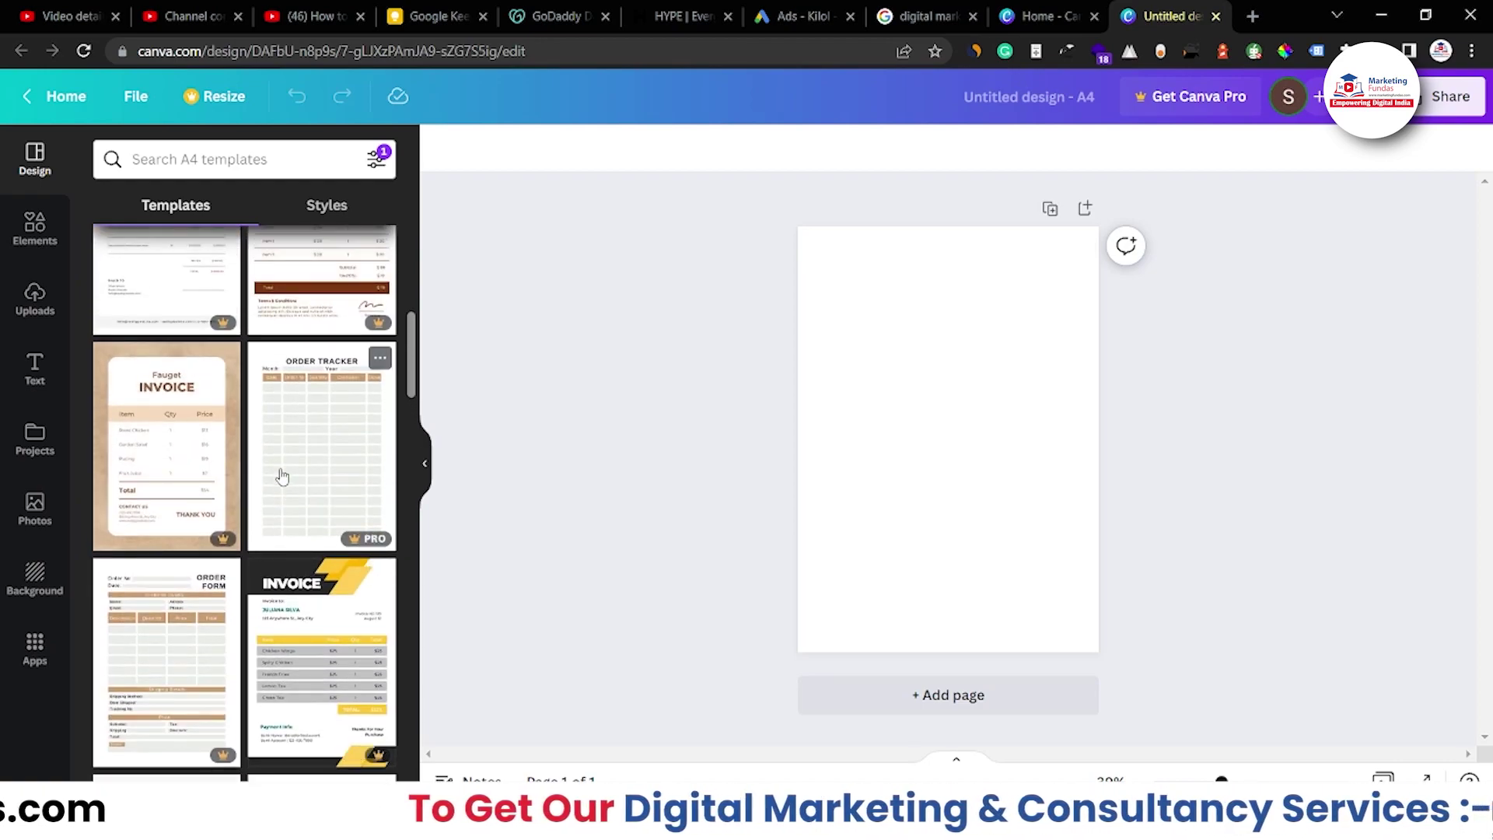
pyautogui.scroll(5, 281, 475)
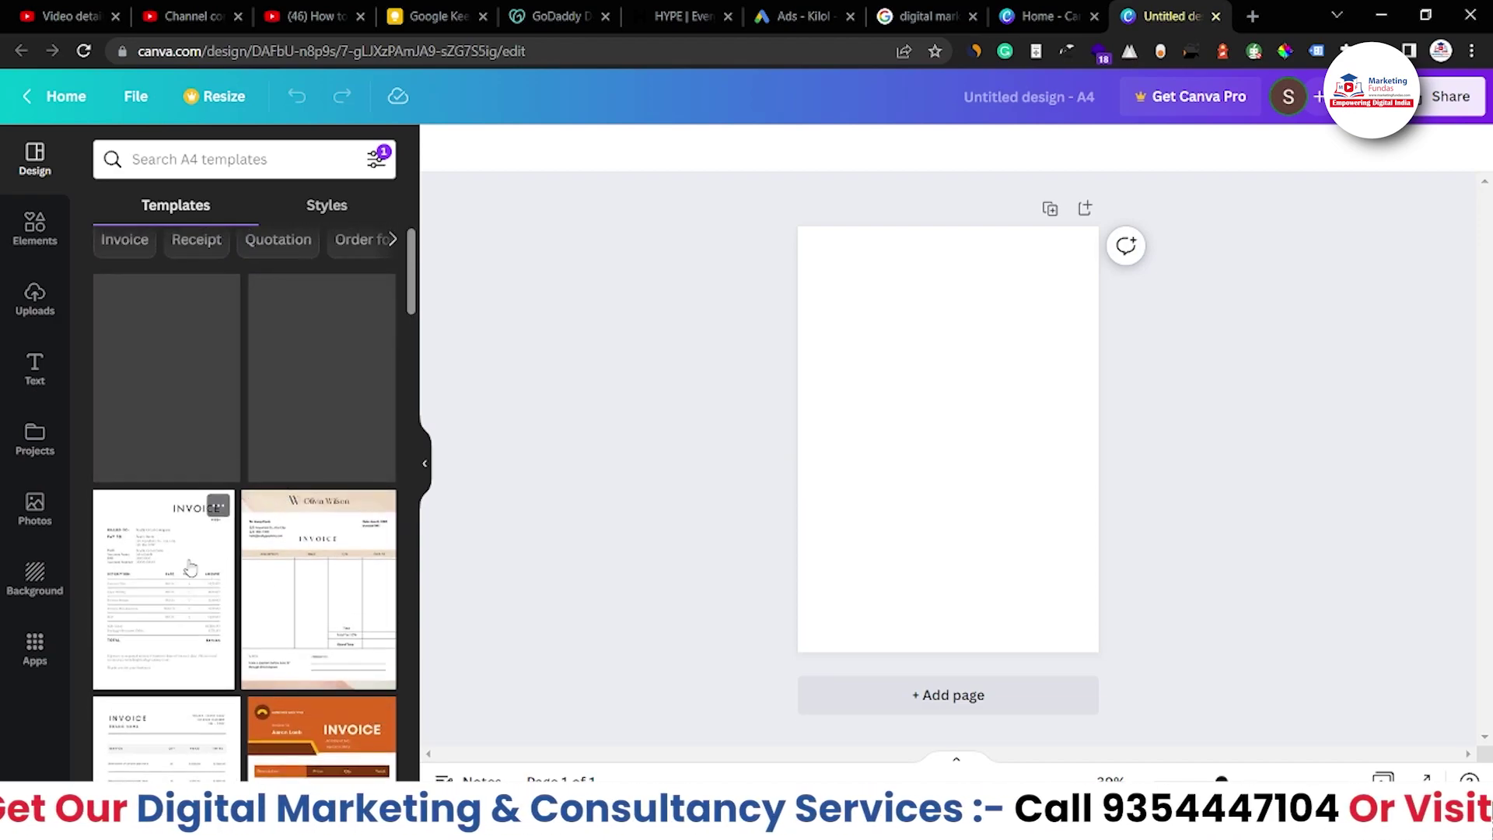
pyautogui.scroll(1, 184, 562)
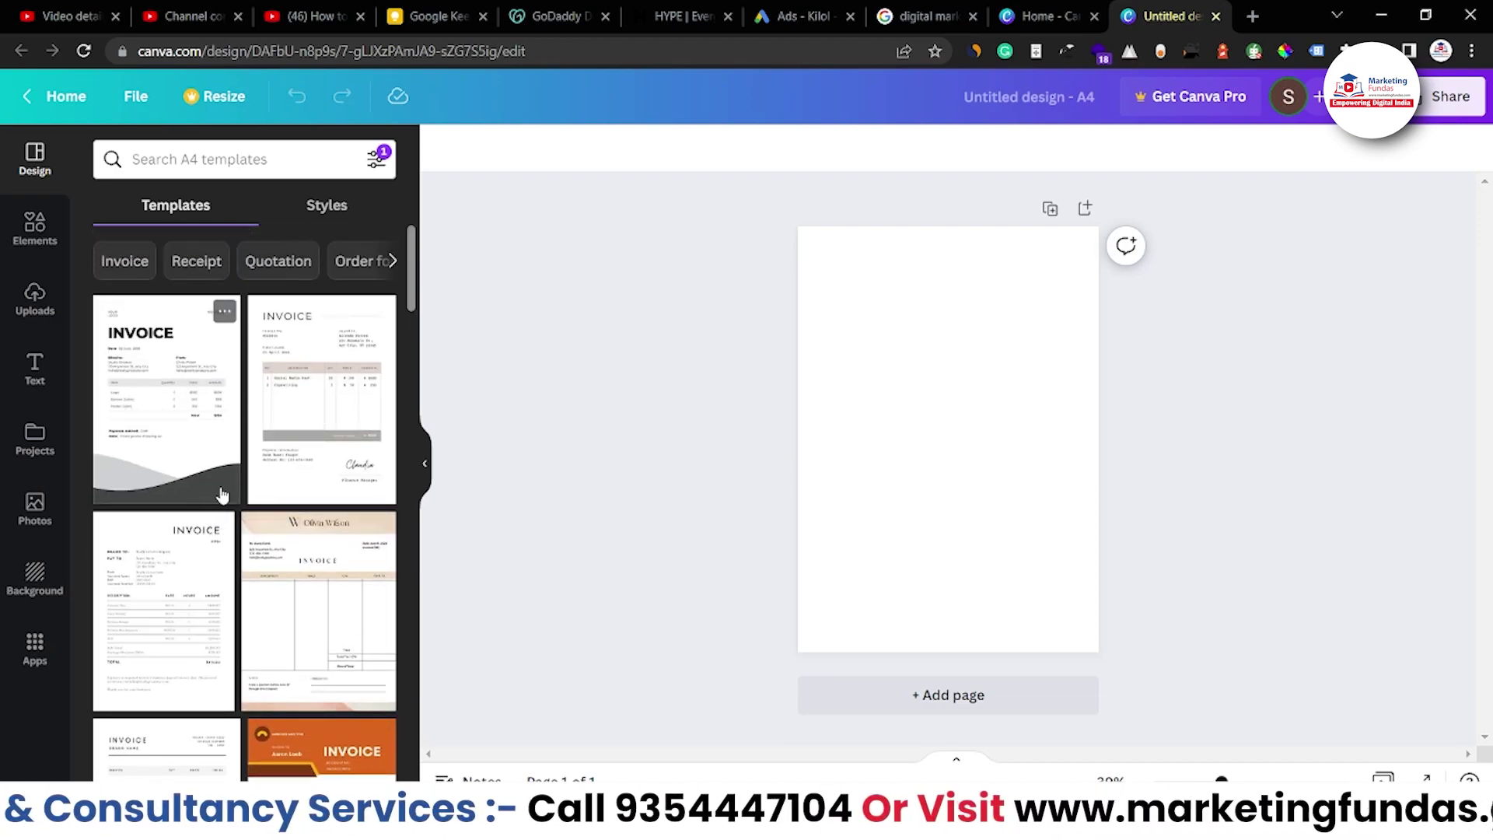
pyautogui.scroll(-2, 132, 585)
pyautogui.scroll(2, 132, 584)
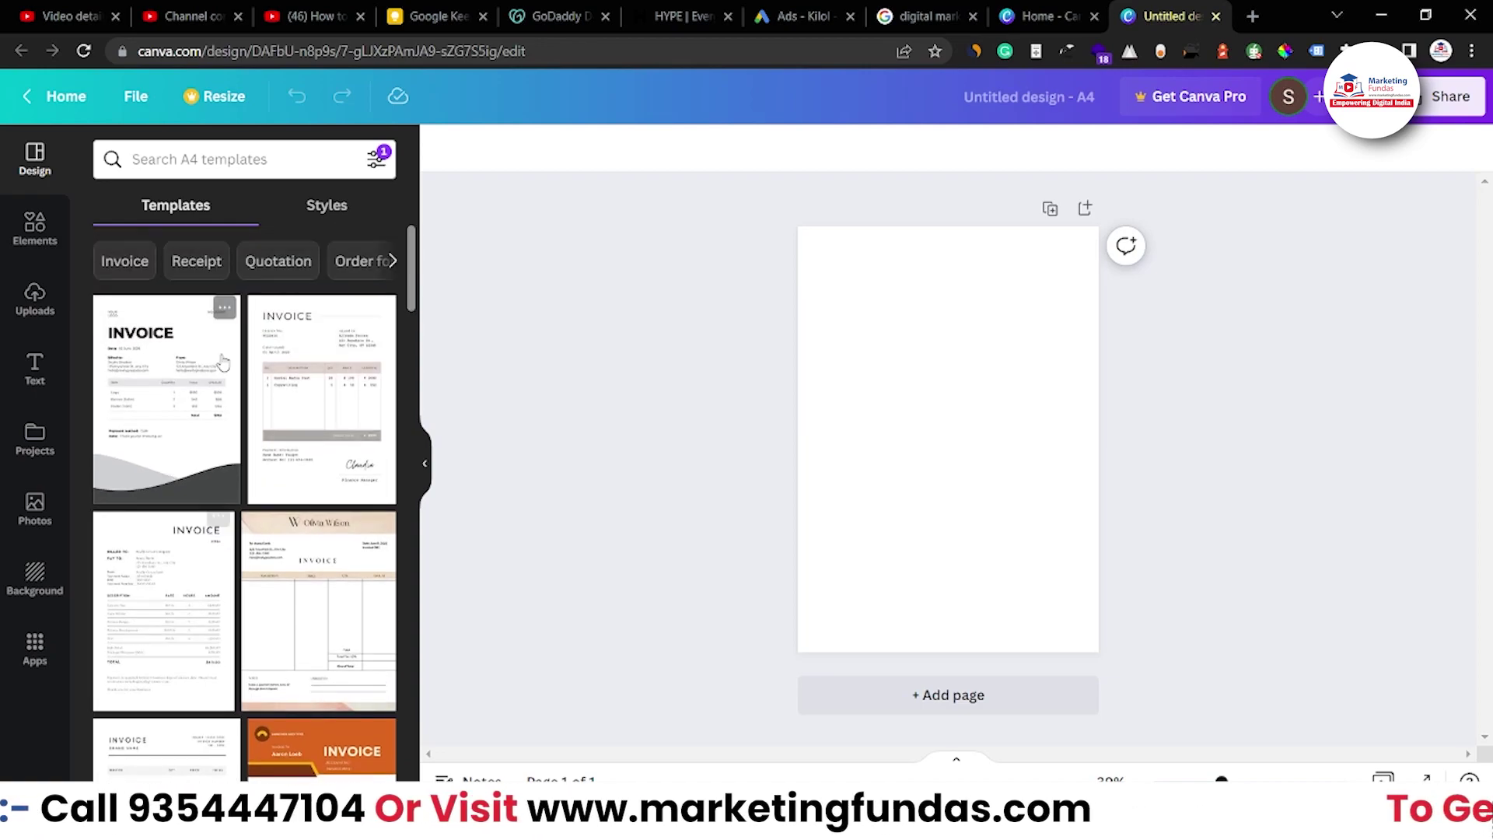
pyautogui.click(127, 264)
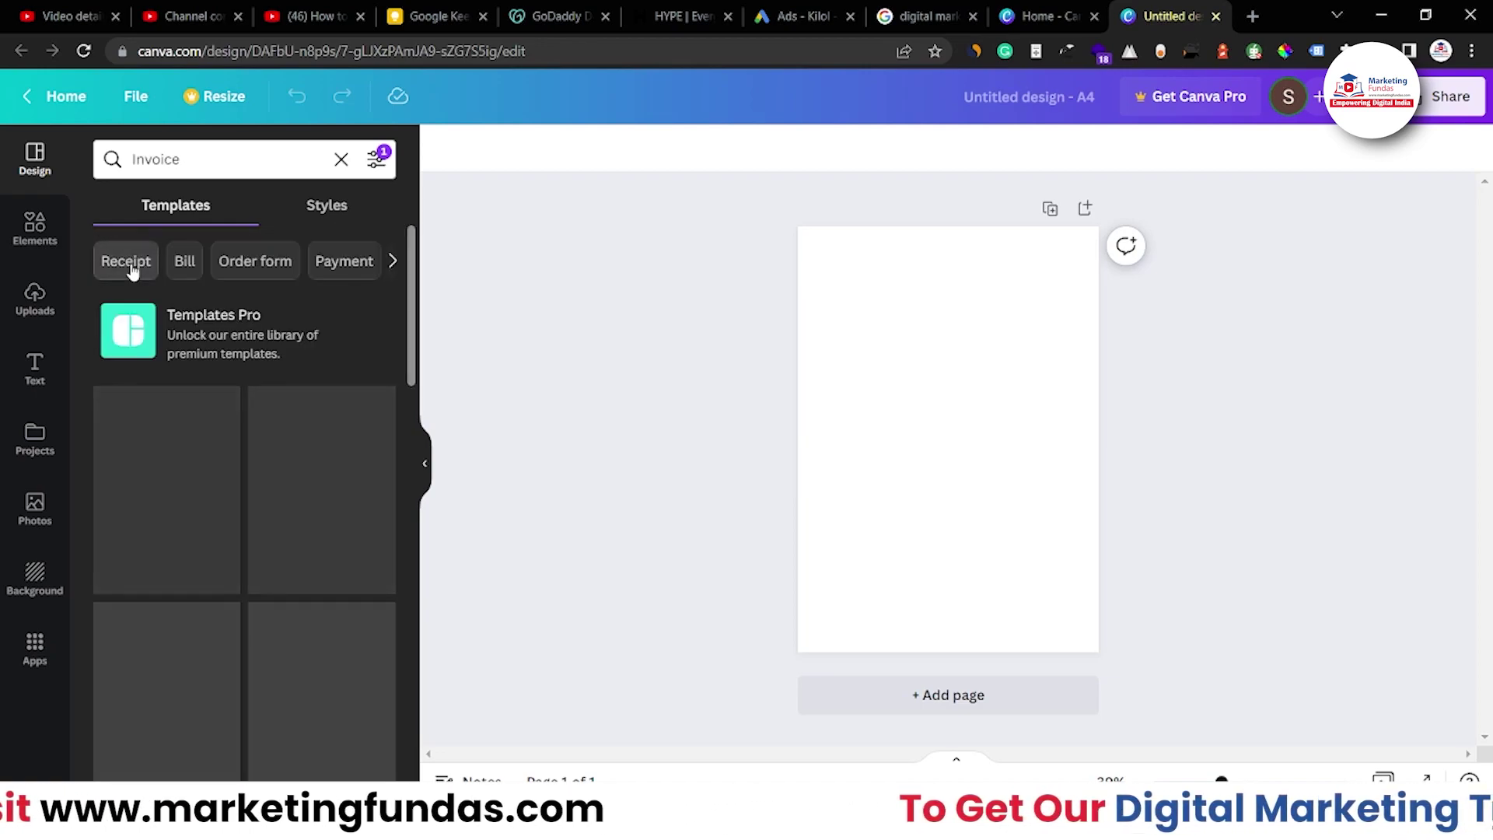
pyautogui.scroll(-5, 317, 435)
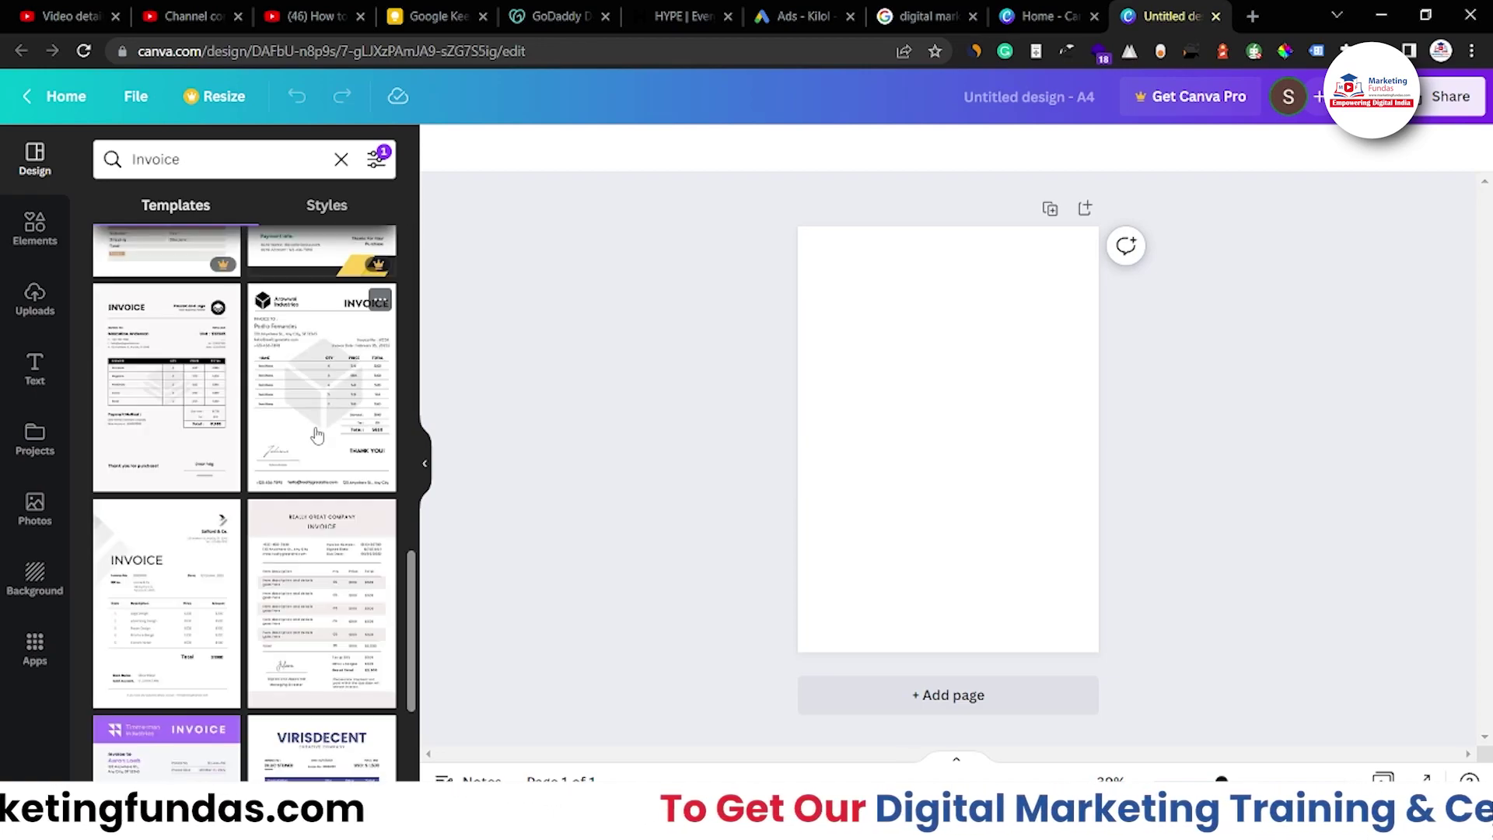
pyautogui.click(314, 358)
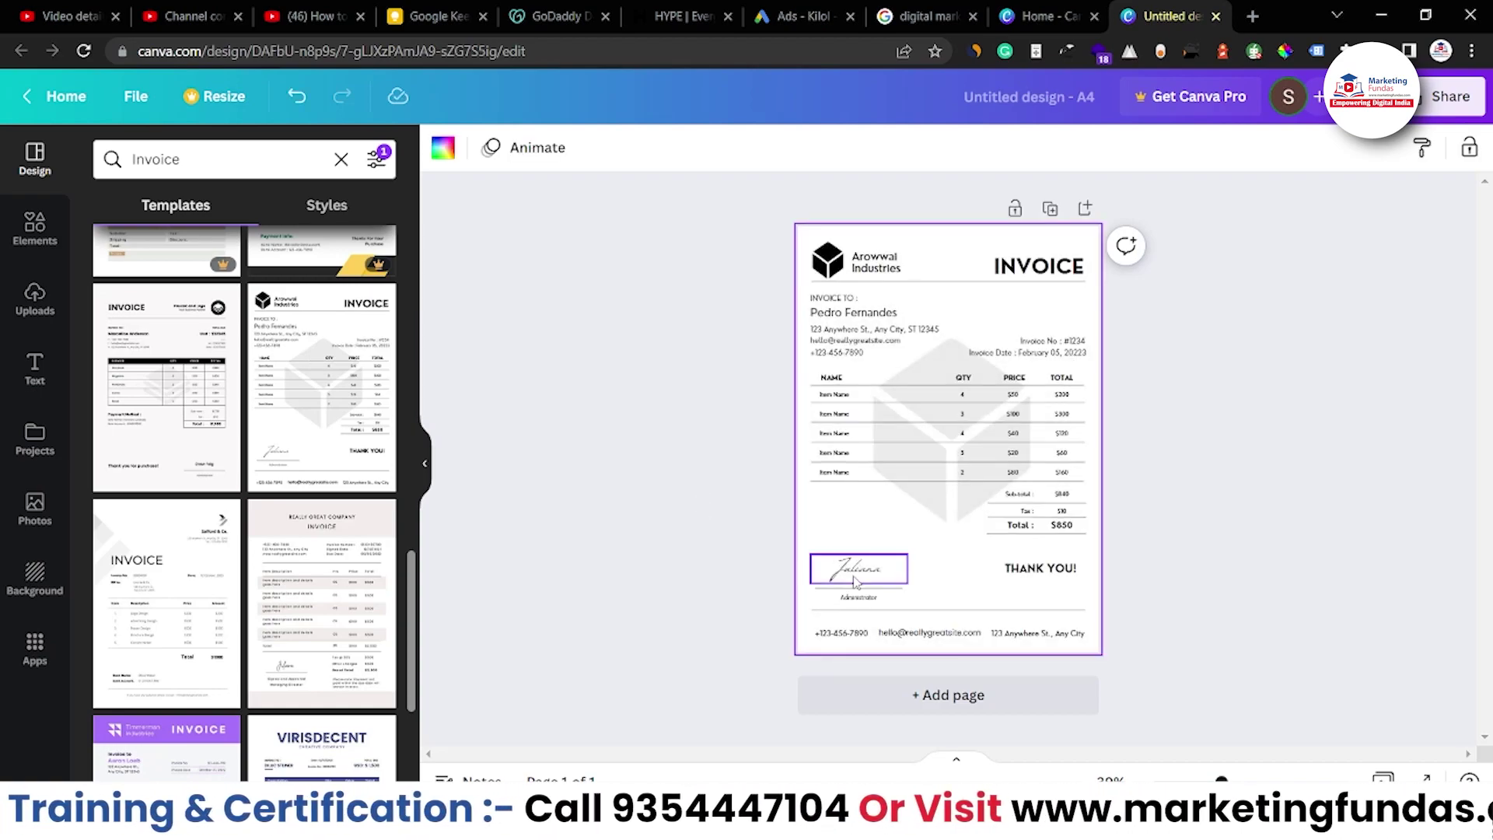
pyautogui.scroll(3, 559, 446)
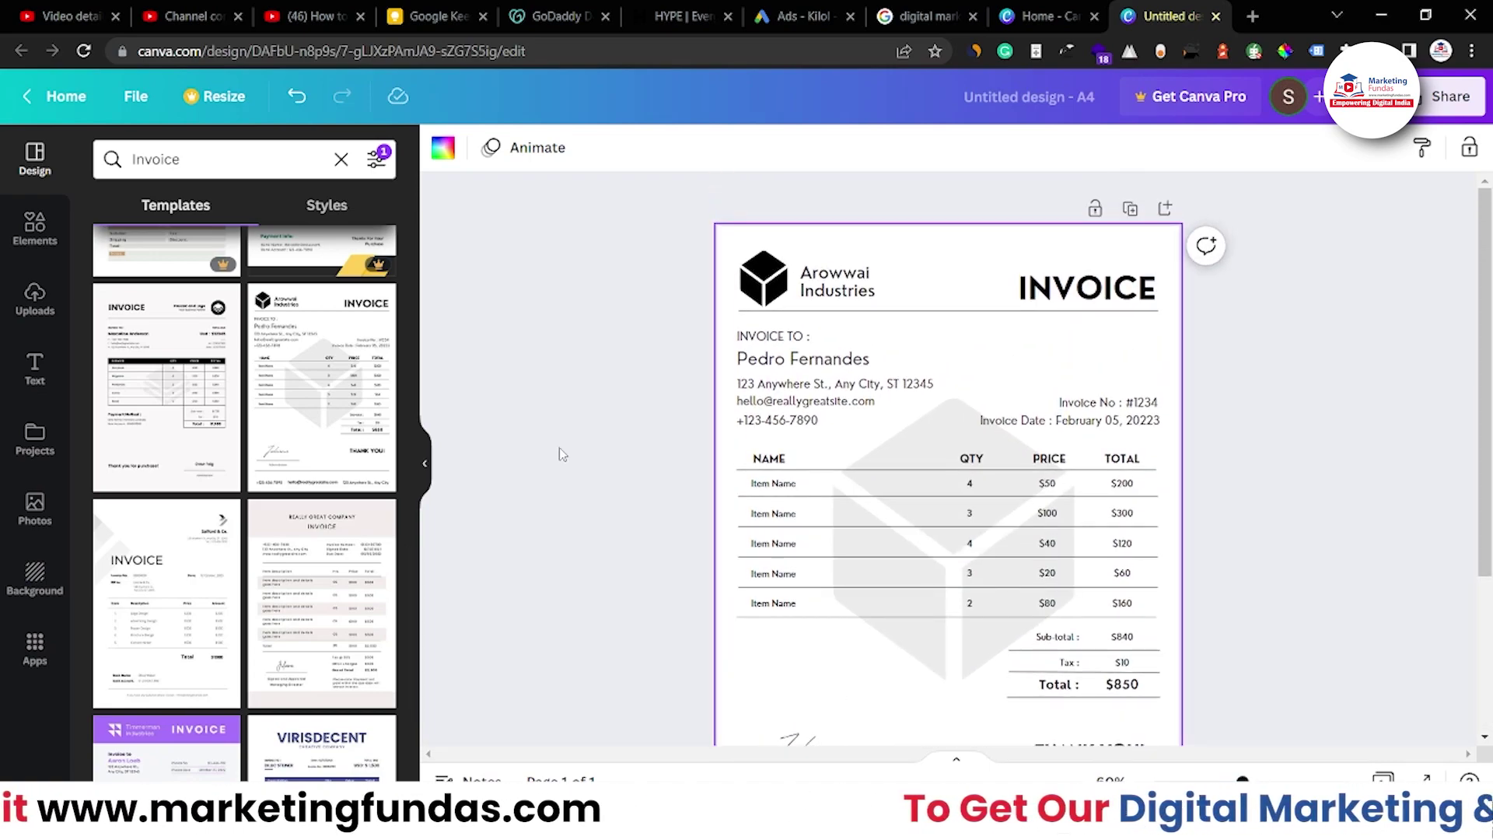
pyautogui.scroll(-2, 604, 560)
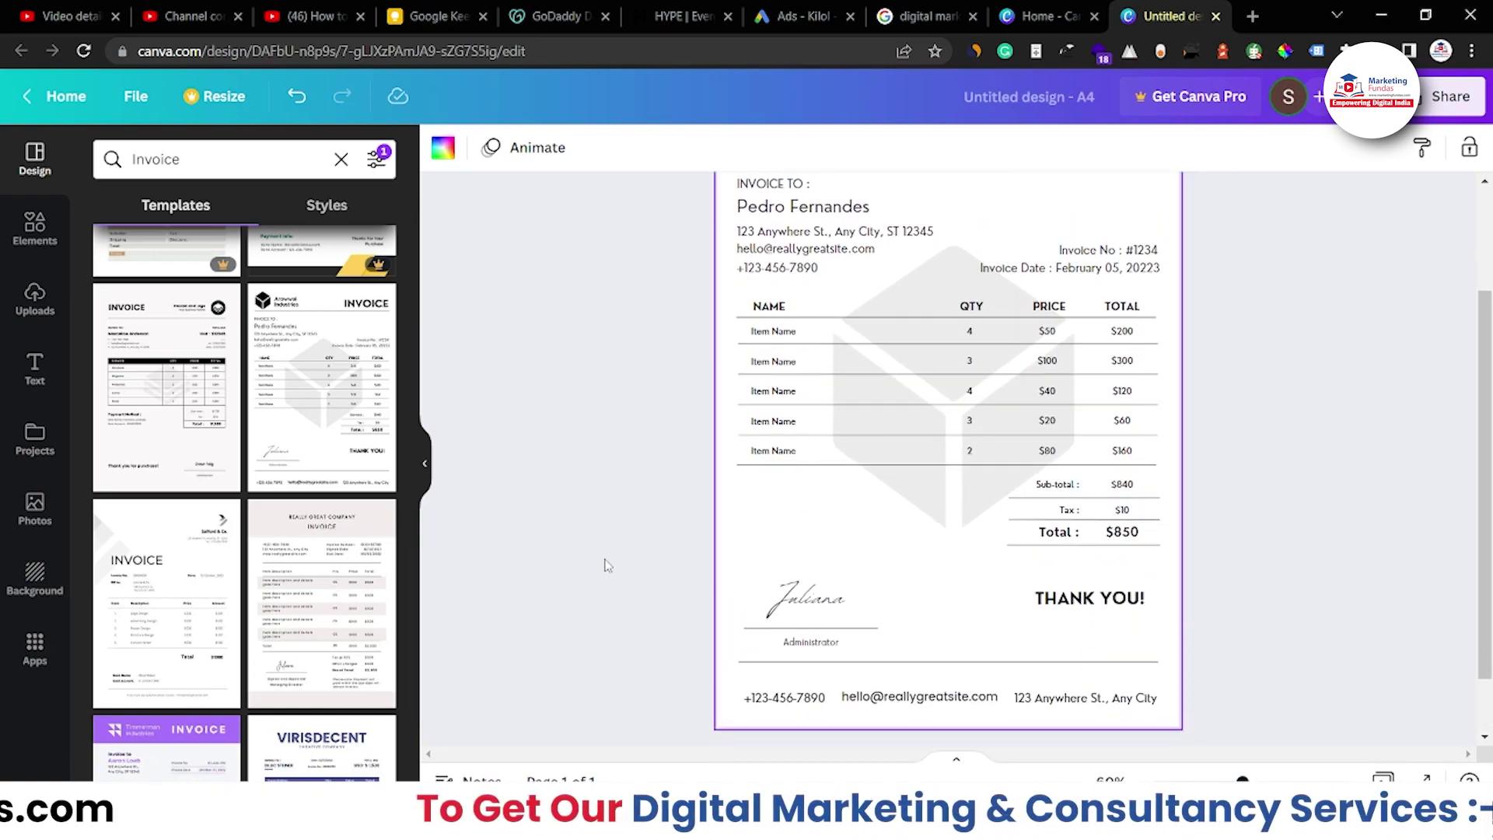
pyautogui.scroll(2, 608, 565)
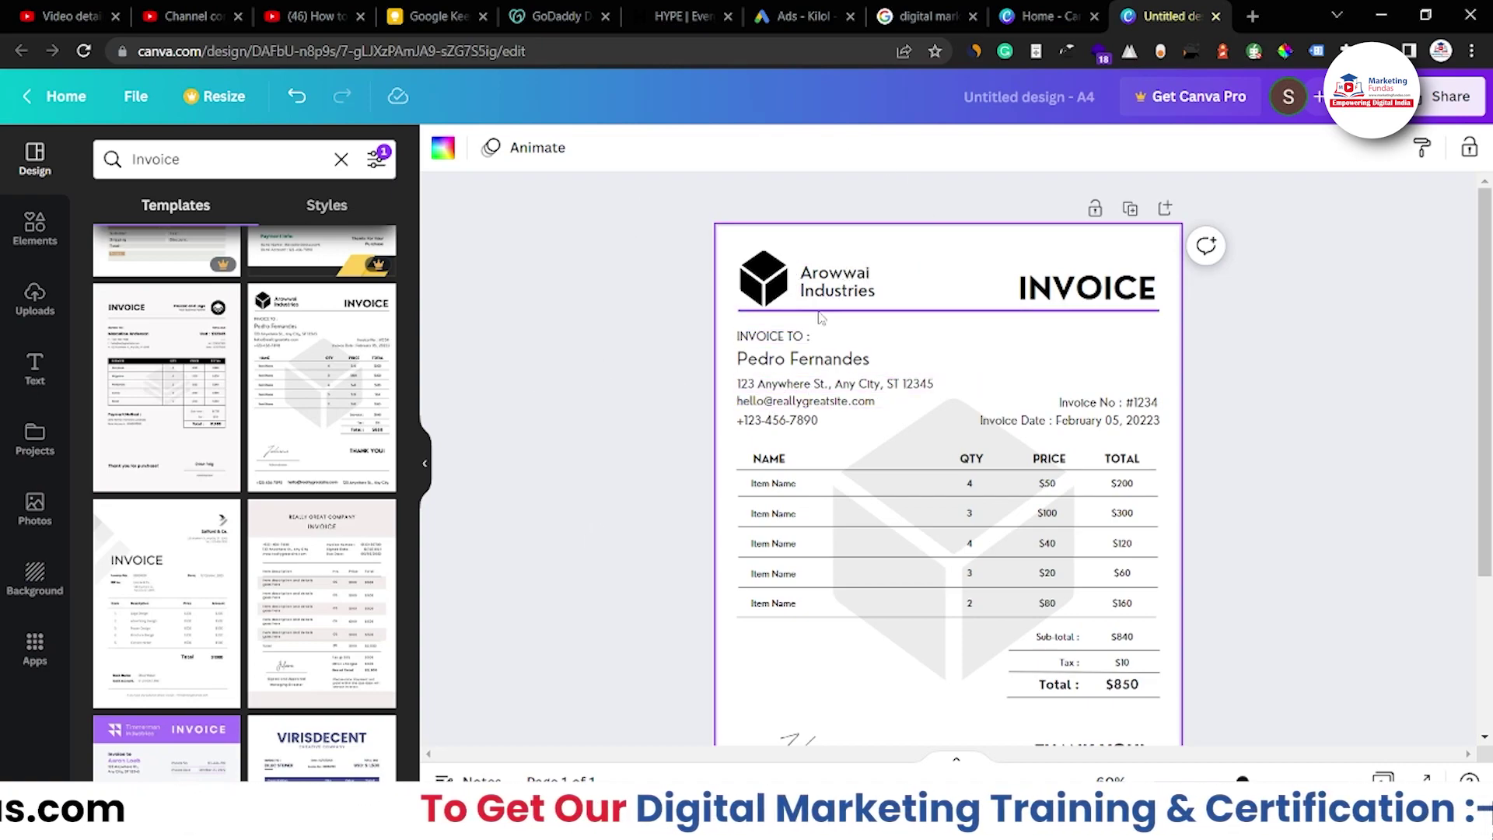
pyautogui.scroll(-1, 959, 478)
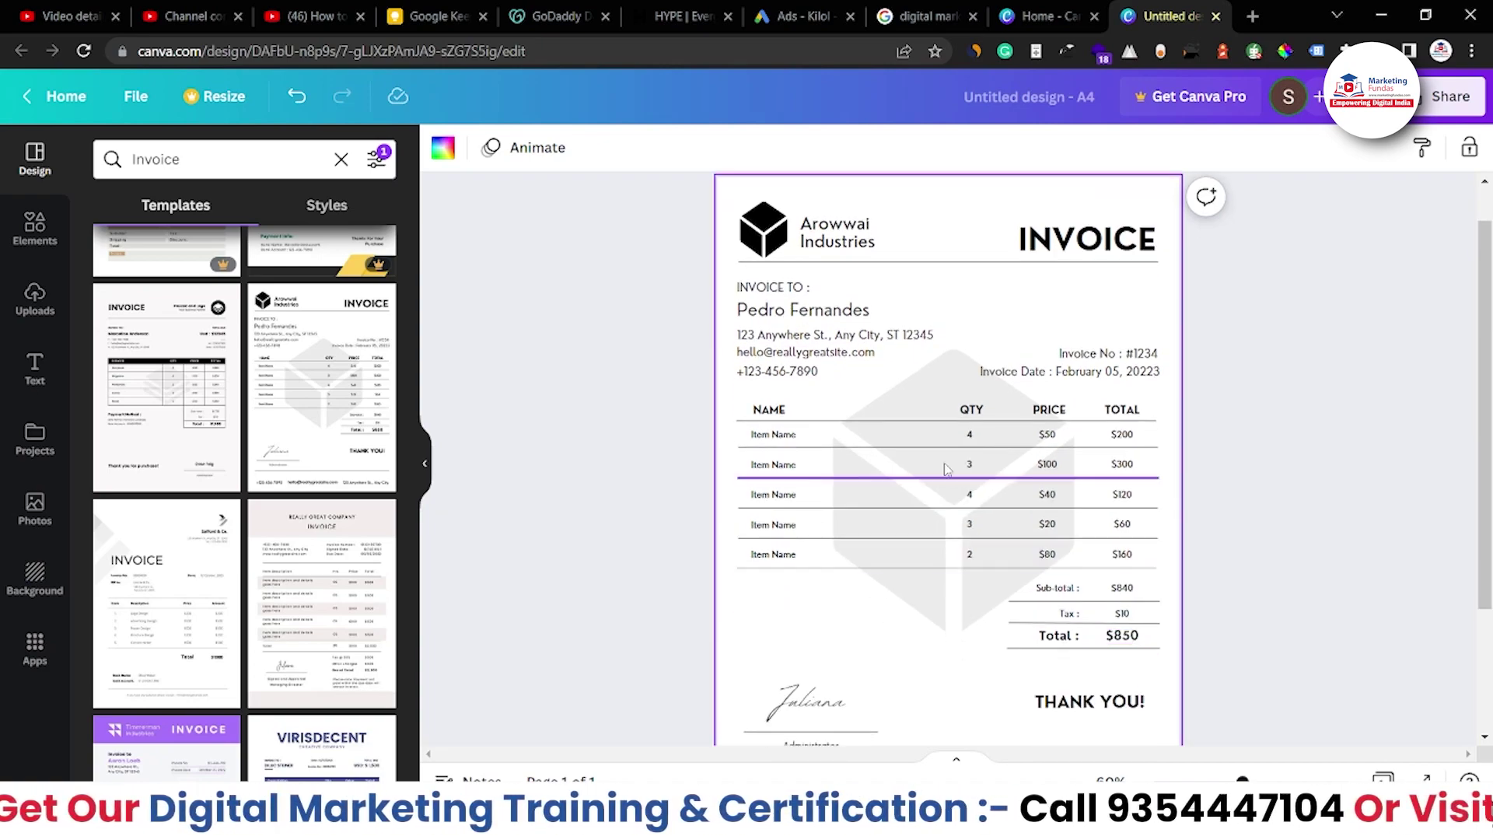
pyautogui.scroll(-3, 968, 544)
pyautogui.scroll(4, 978, 634)
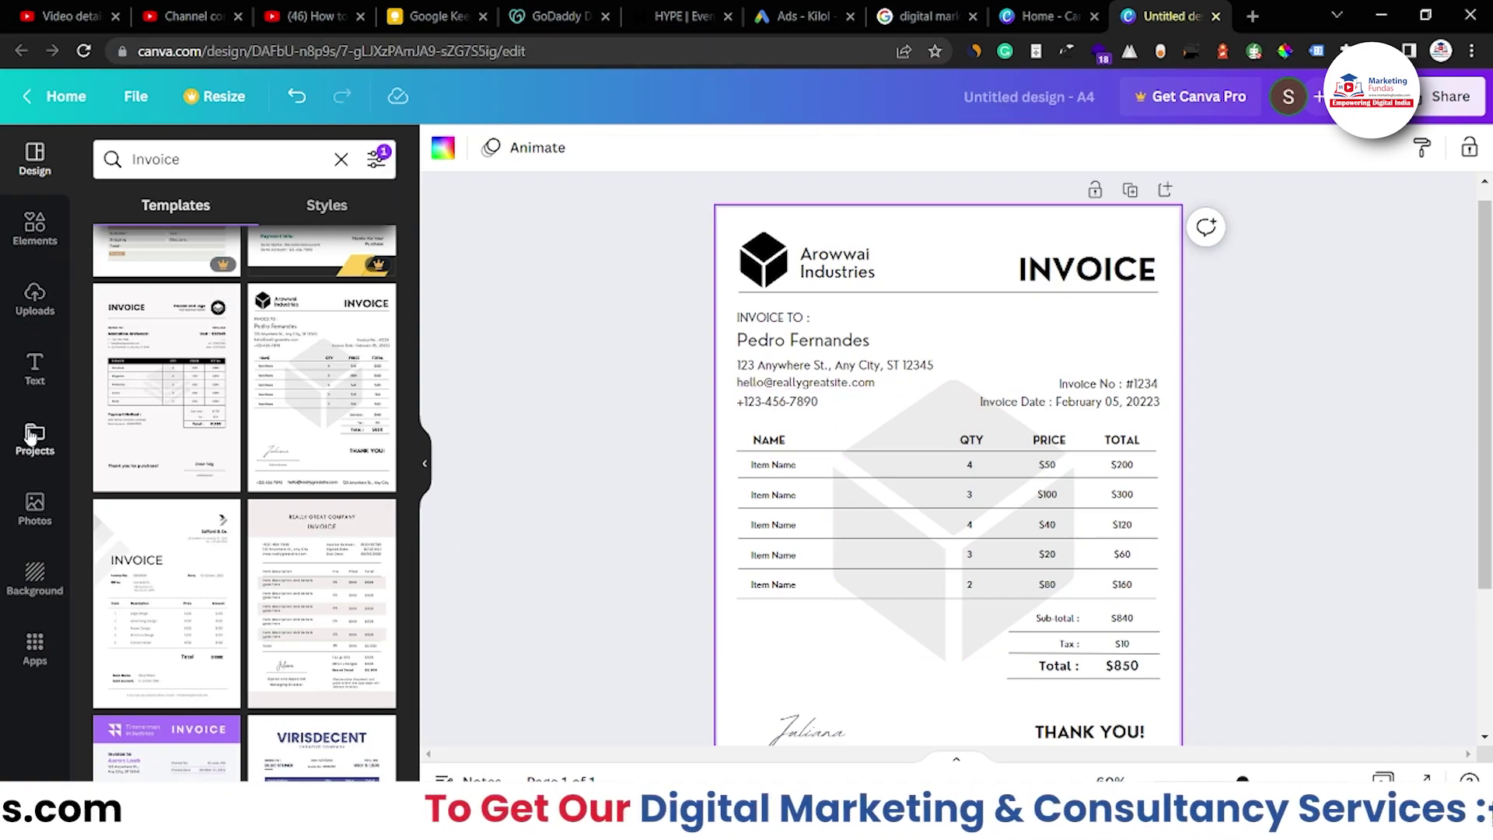
# Show the uploaded images, including the Marketing Fundas logo, with the Background Remover banner closed
pyautogui.click(34, 305)
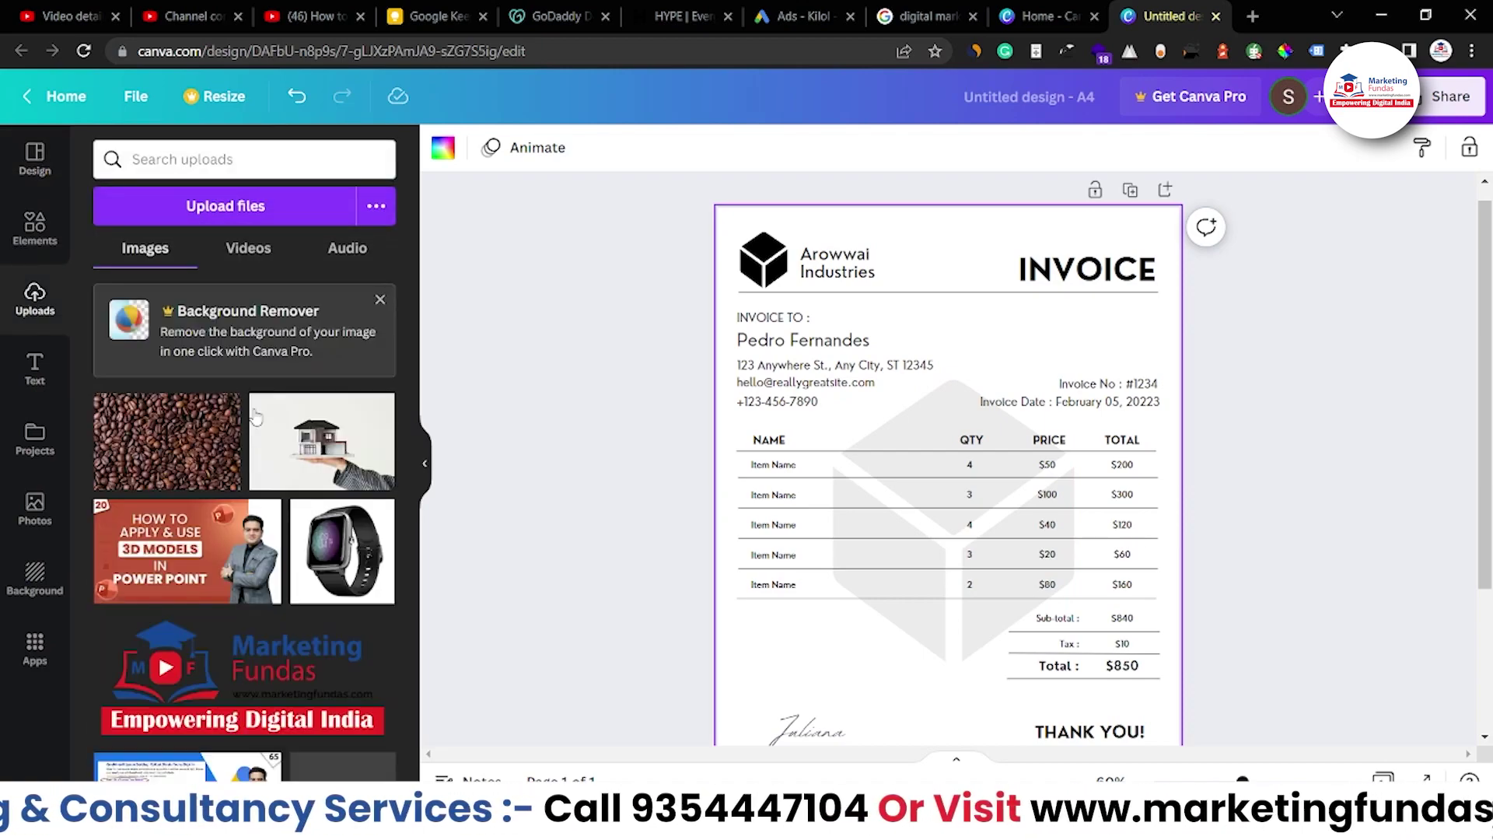
pyautogui.click(378, 301)
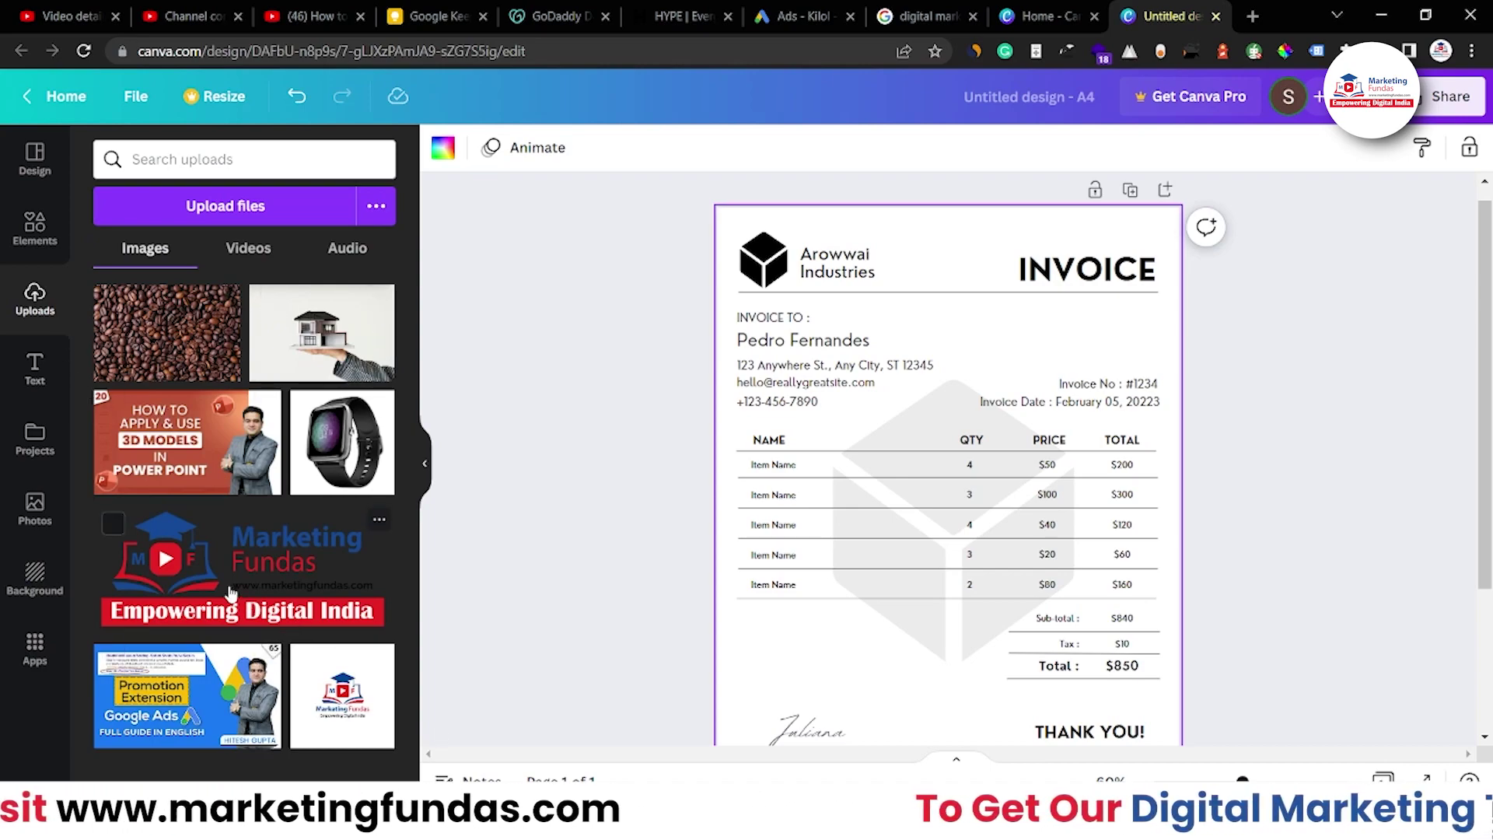
pyautogui.moveTo(224, 325)
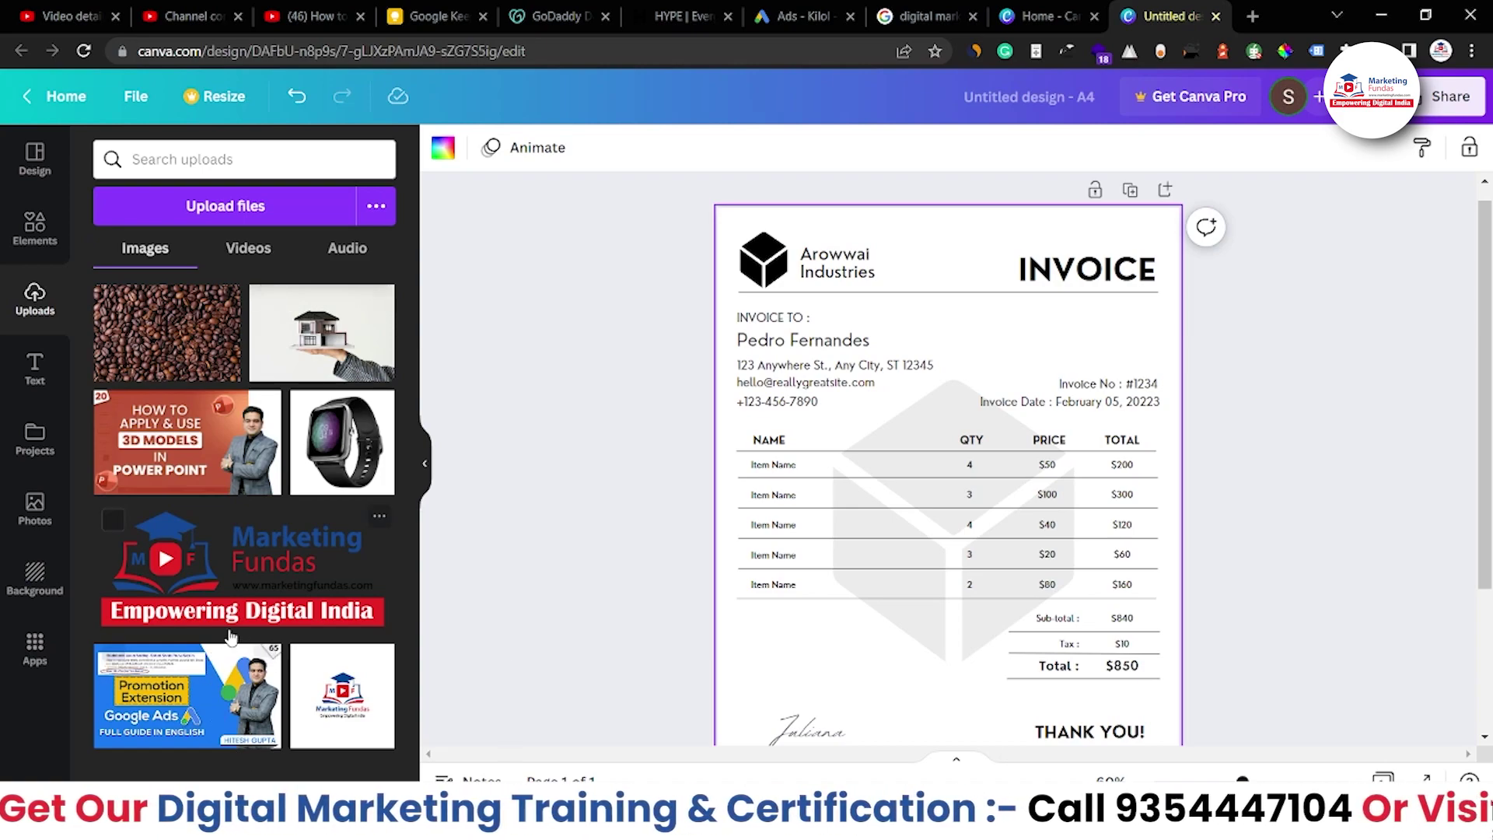
# Replace 'Arowwai' with 'Marketing Fundas' in the company name and widen its box
pyautogui.click(840, 270)
pyautogui.moveTo(870, 255); pyautogui.dragTo(806, 253)
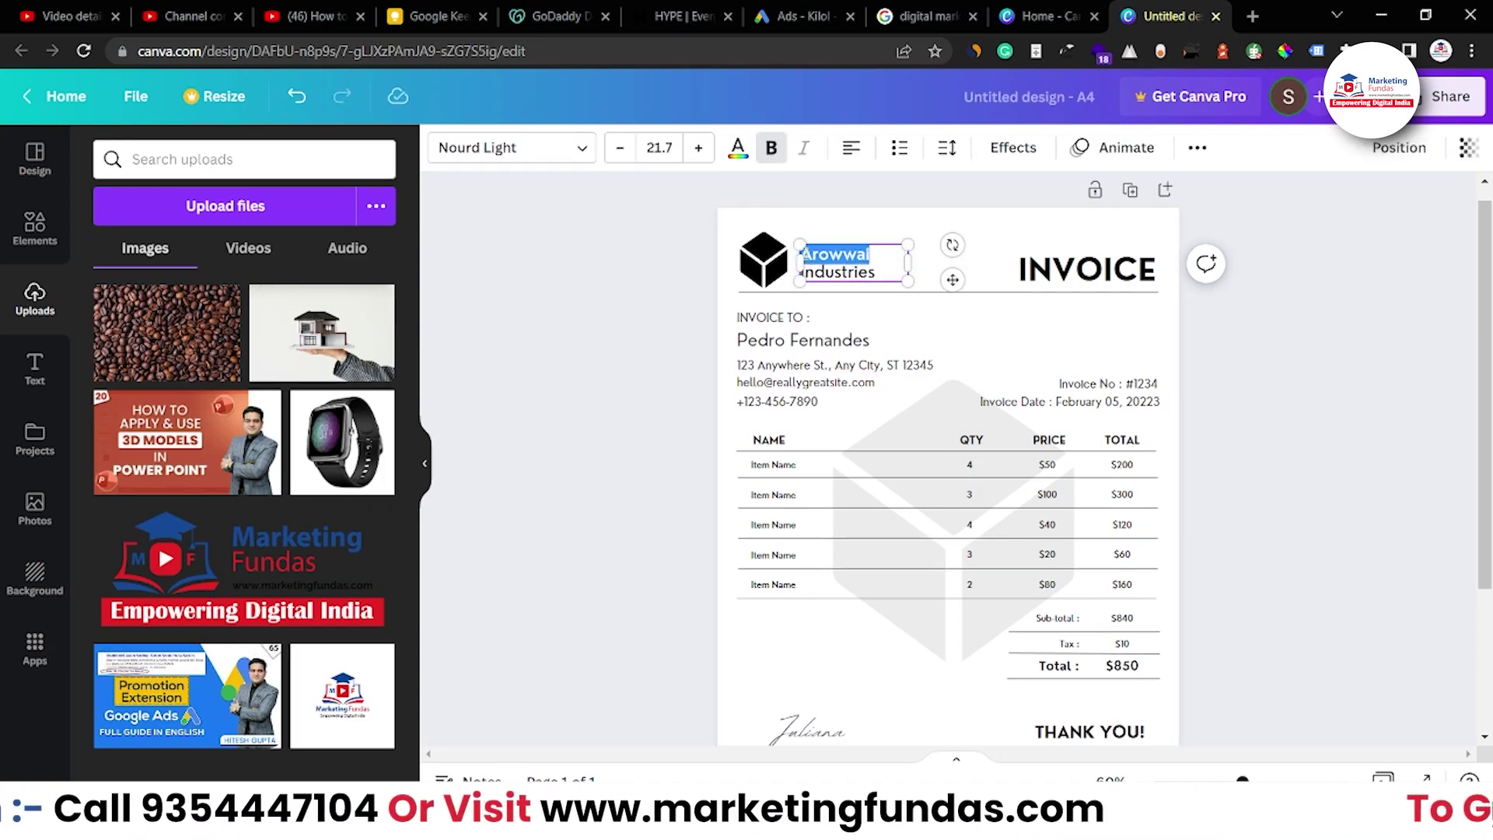
pyautogui.write('Marketi')
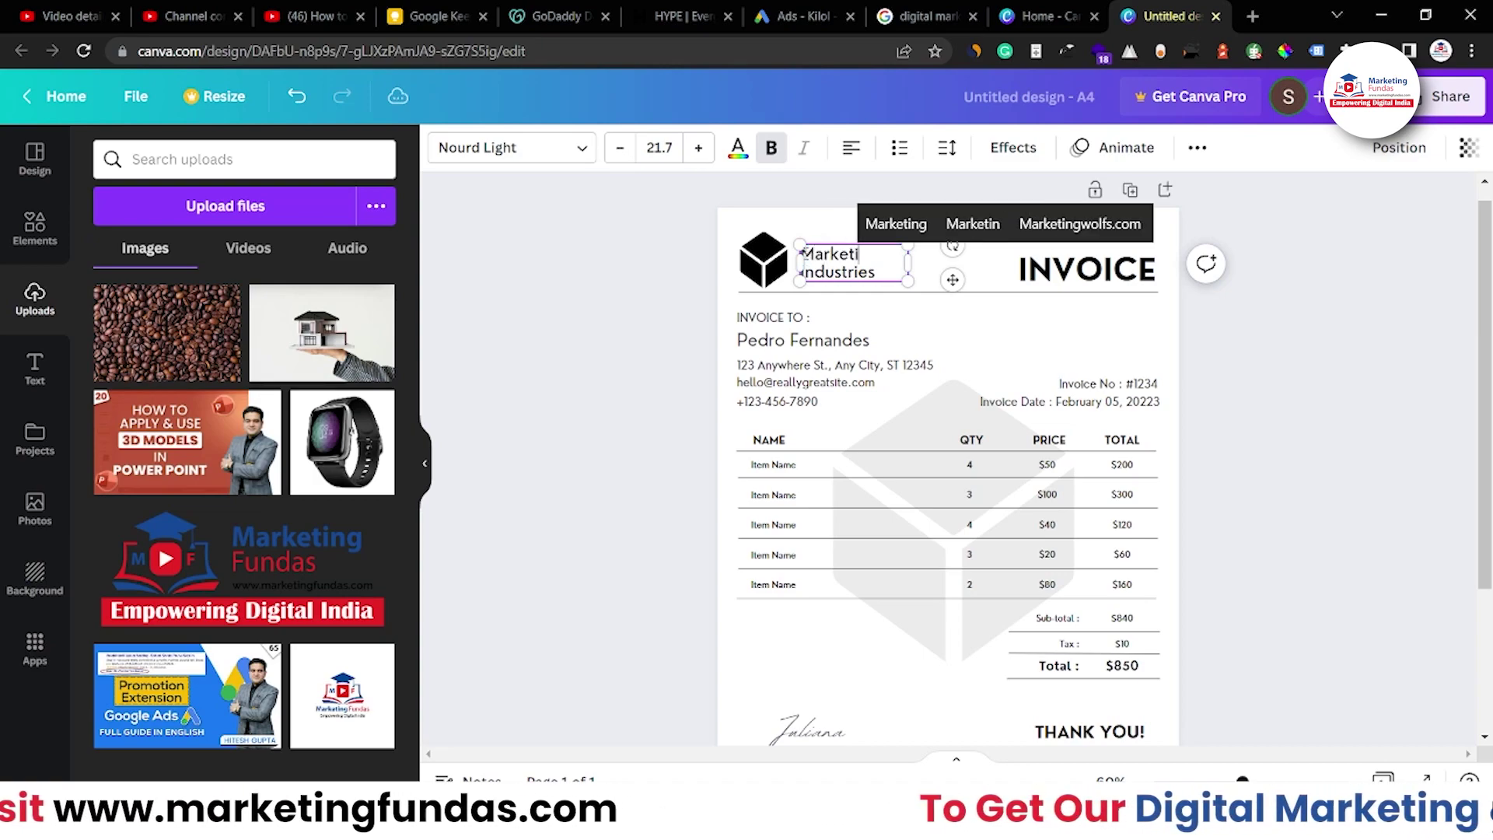
pyautogui.write('ng Fundas')
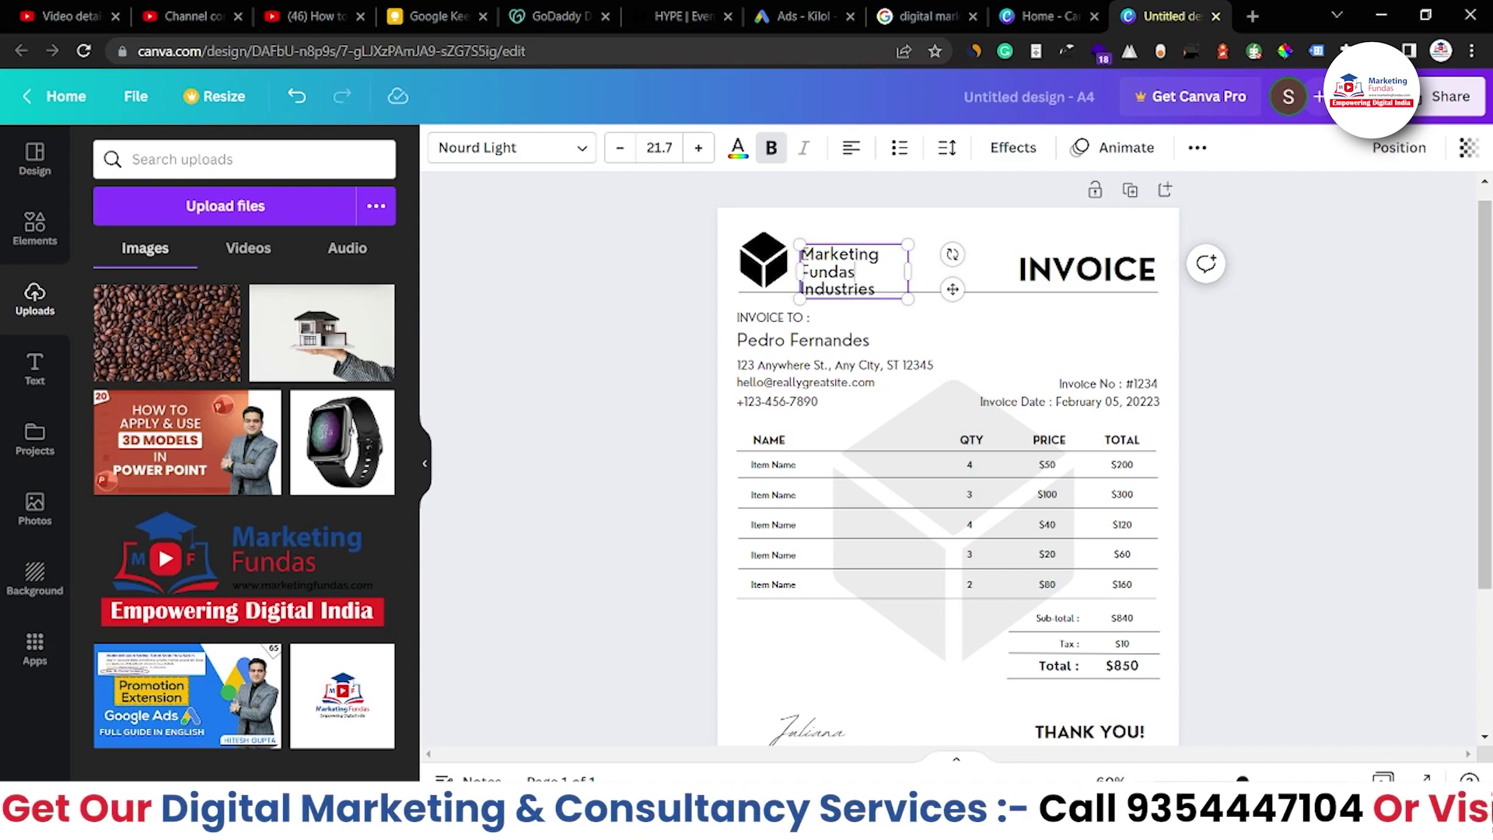
pyautogui.moveTo(908, 270); pyautogui.dragTo(954, 271)
# Replace 'Industries' with the tagline 'Empowering Digital India' on a single line
pyautogui.doubleClick(893, 268)
pyautogui.press('BackSpace')
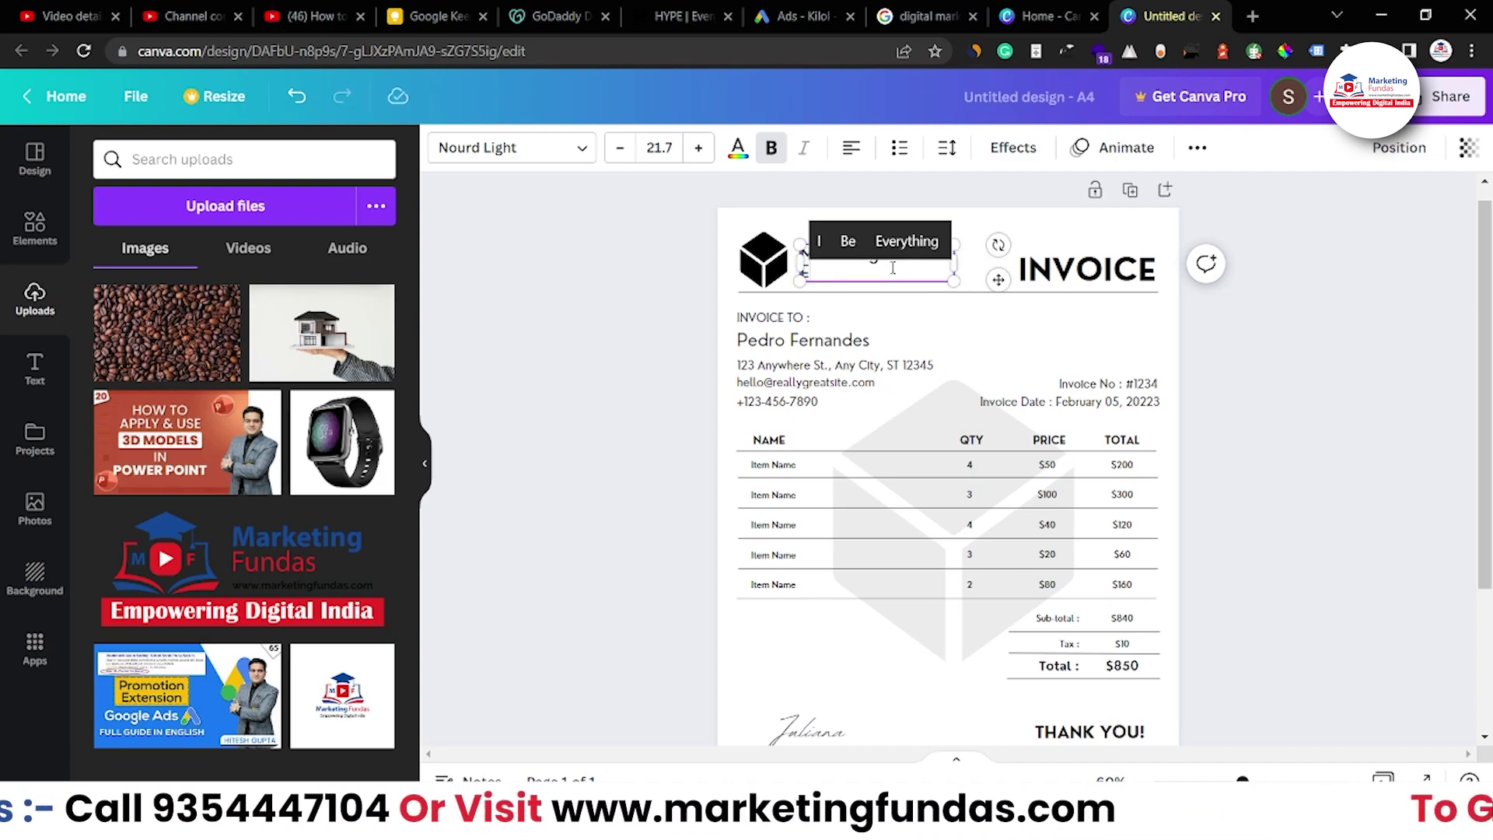
pyautogui.write('Empo')
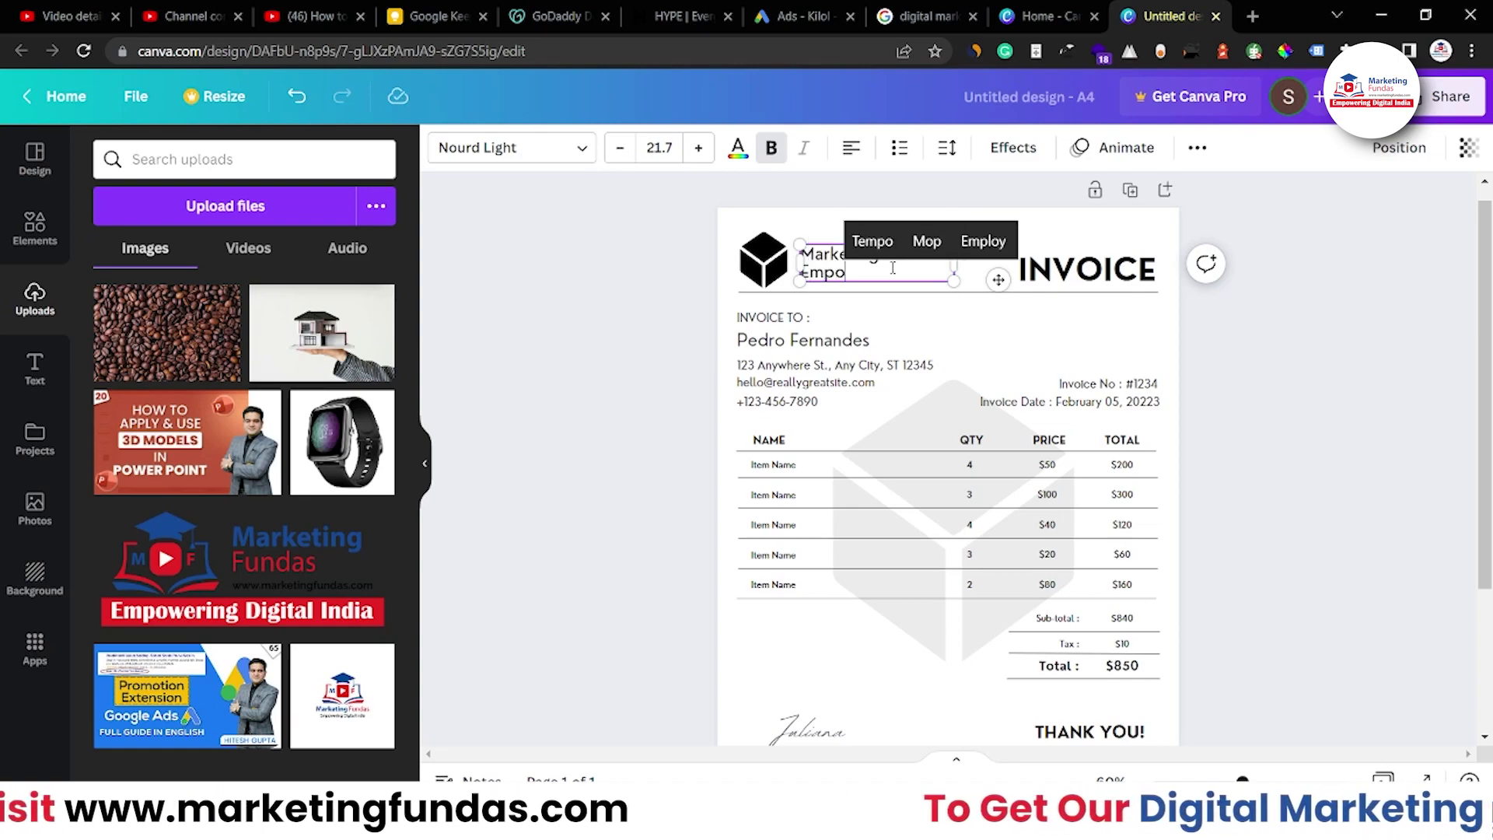
pyautogui.write('wering Digital India')
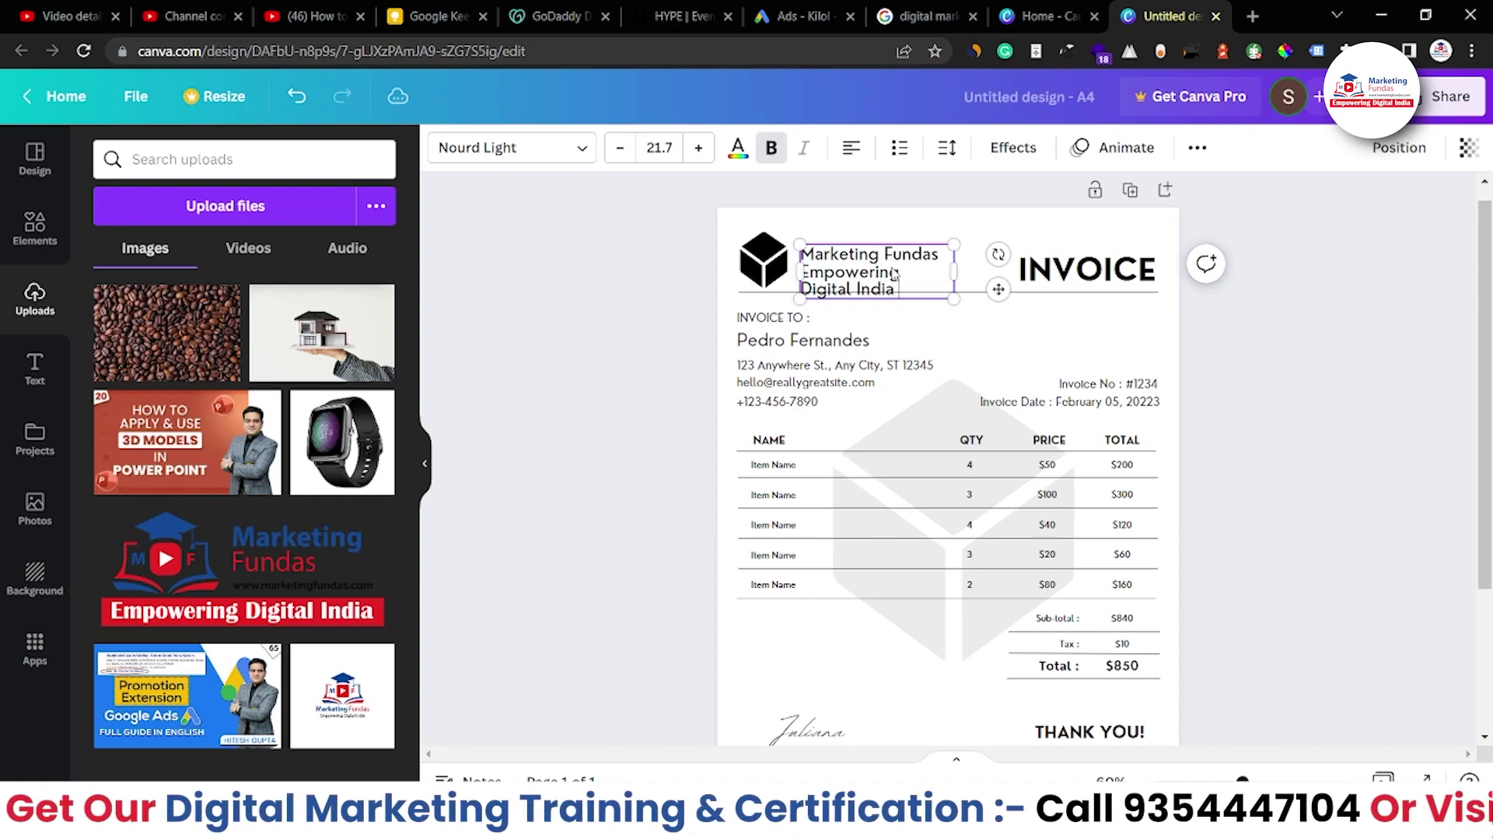
pyautogui.click(955, 274)
pyautogui.hotkey('shift', 'Left')
pyautogui.moveTo(954, 274); pyautogui.dragTo(1014, 274)
# Shrink the tagline to font size 13.7 and remove its bold
pyautogui.tripleClick(985, 274)
pyautogui.click(620, 148)
pyautogui.click(620, 147)
pyautogui.click(620, 148)
pyautogui.click(620, 148)
pyautogui.doubleClick(620, 148)
pyautogui.click(620, 148)
pyautogui.click(620, 148)
pyautogui.click(770, 155)
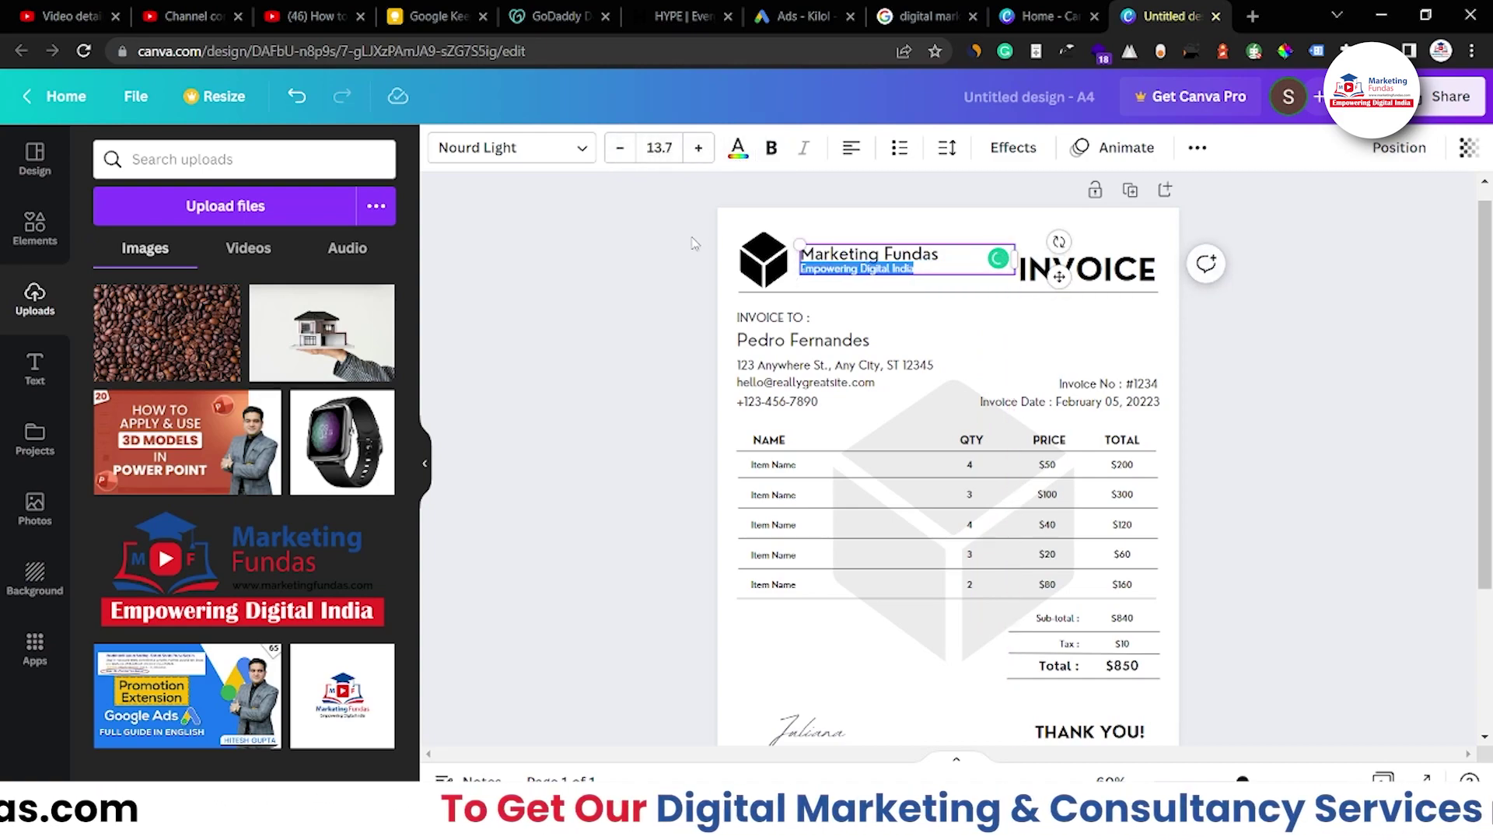
pyautogui.click(665, 260)
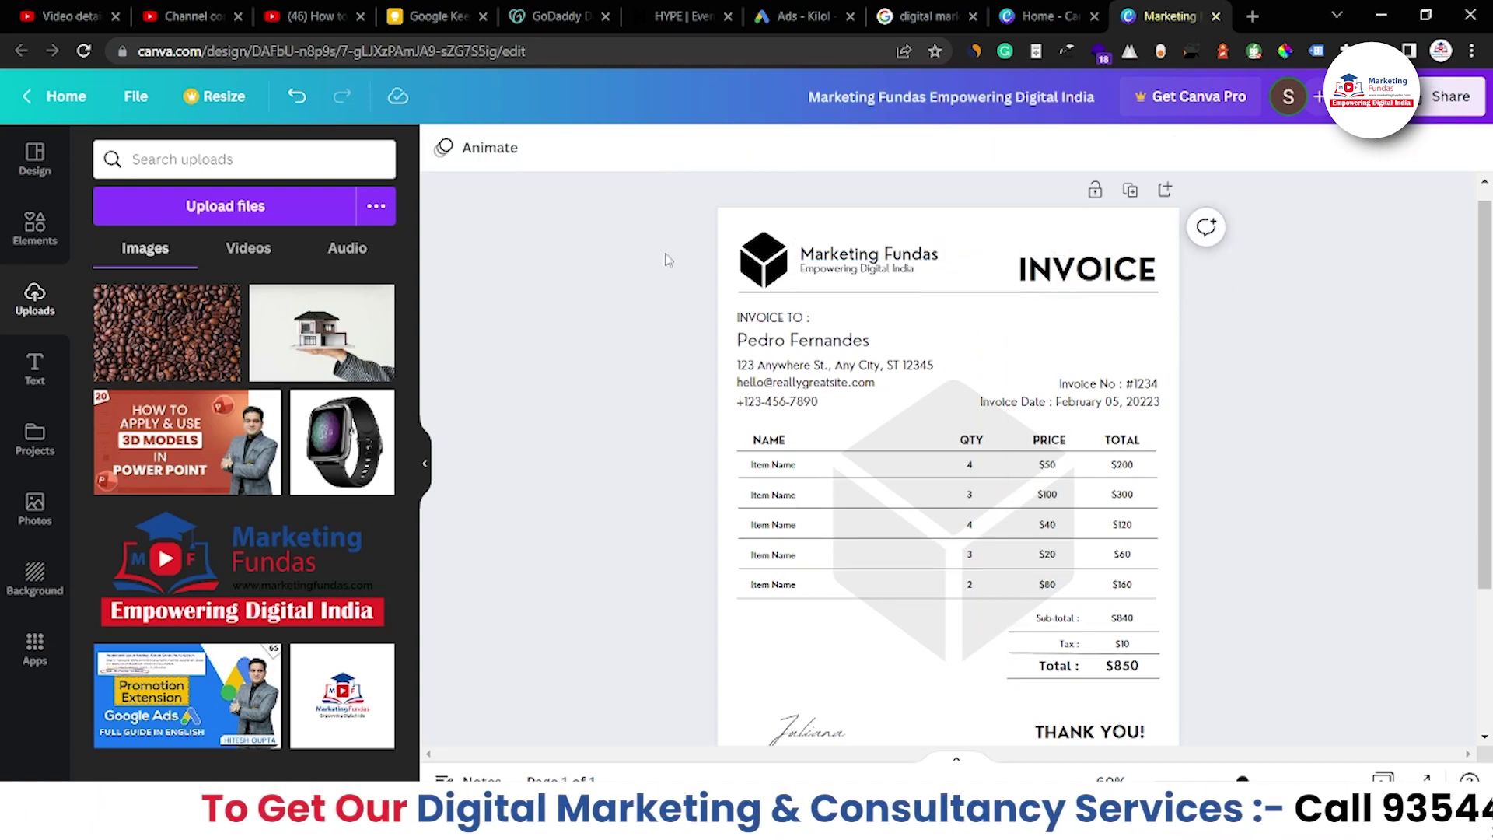
# Delete the black cube logo and place the Marketing Fundas upload on the invoice
pyautogui.click(770, 271)
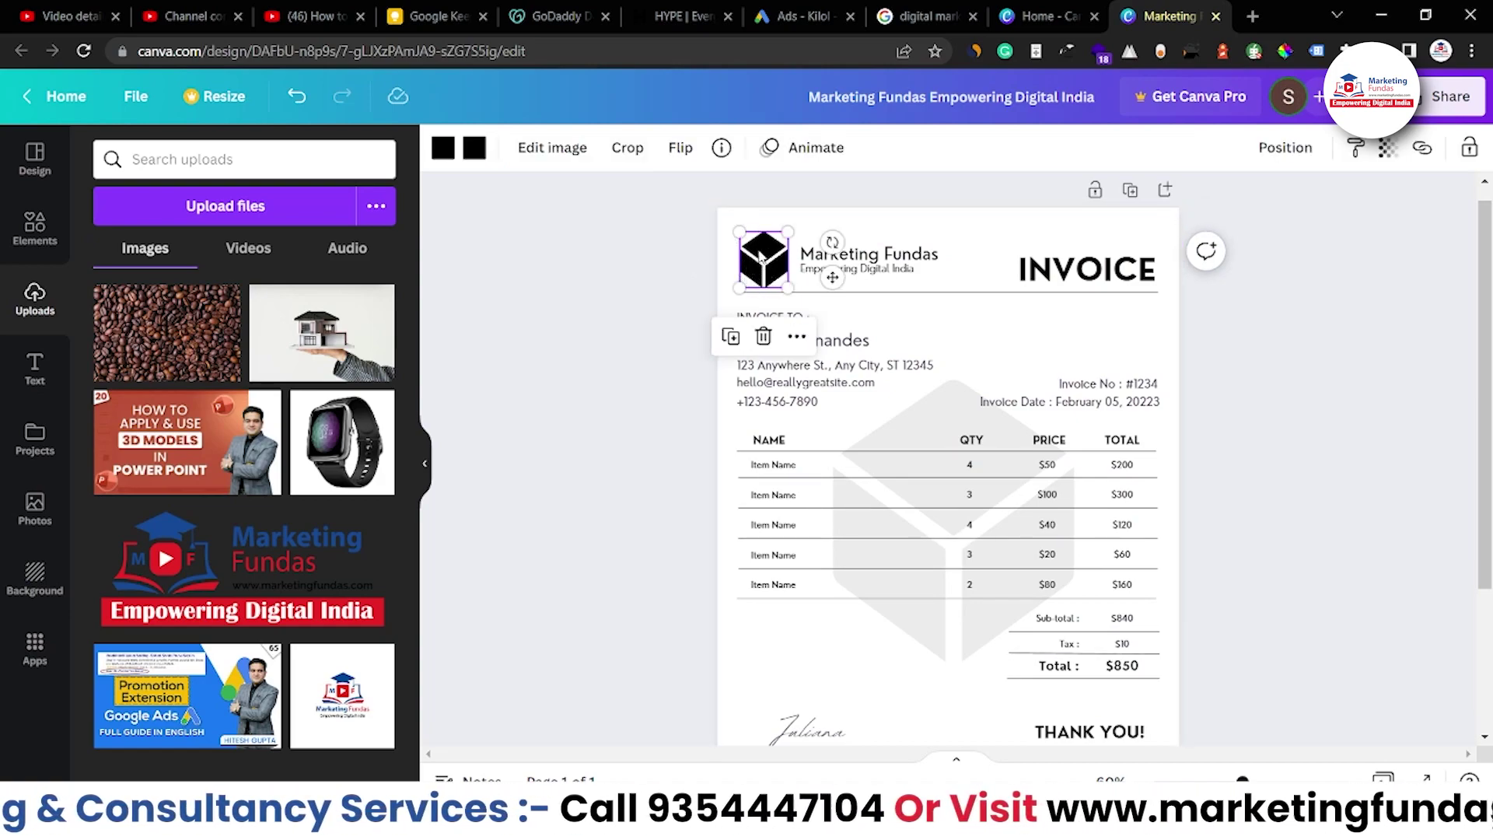
pyautogui.click(763, 336)
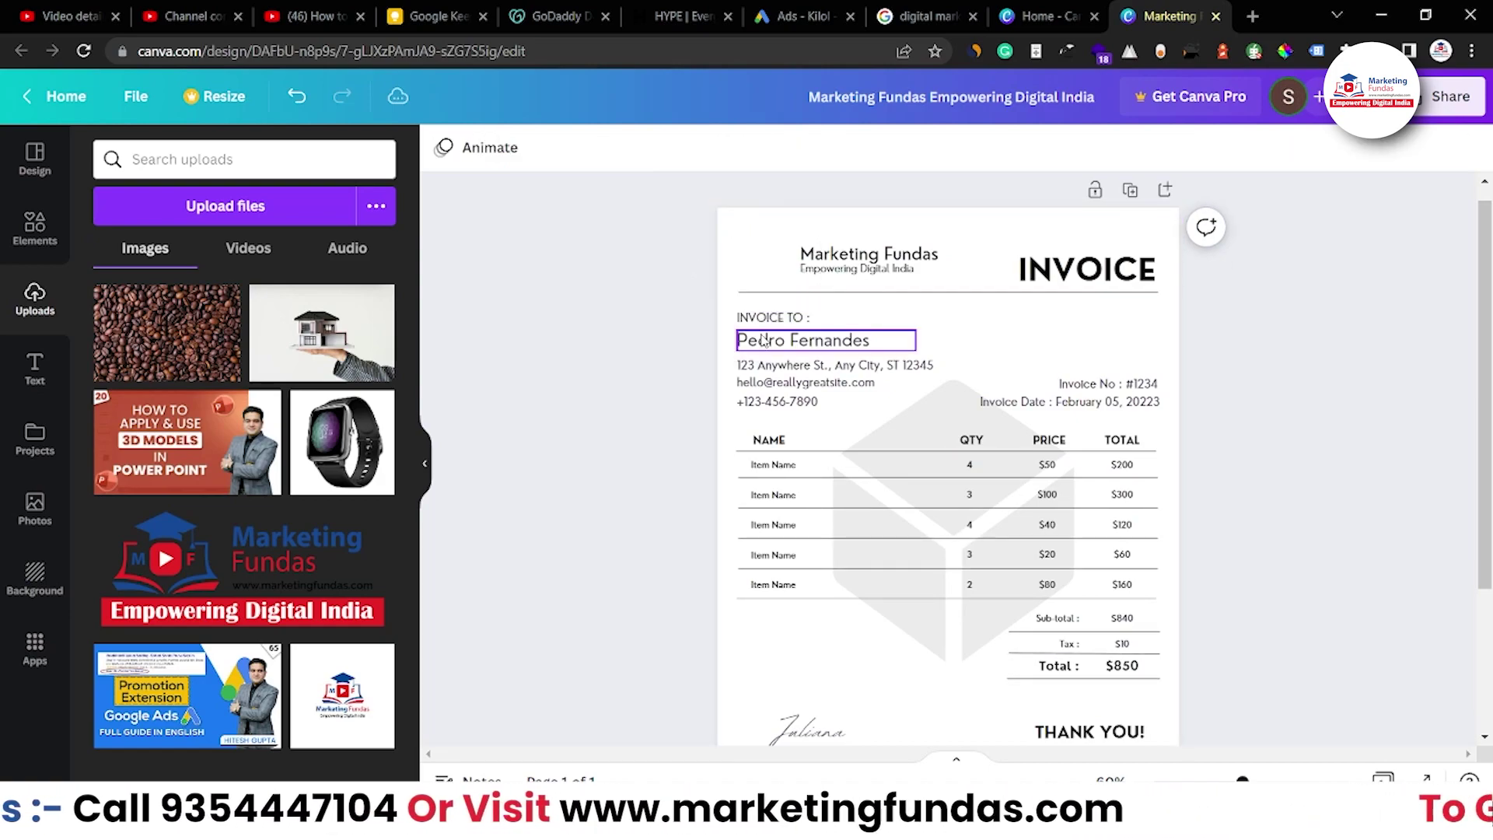
pyautogui.moveTo(205, 592); pyautogui.dragTo(939, 393)
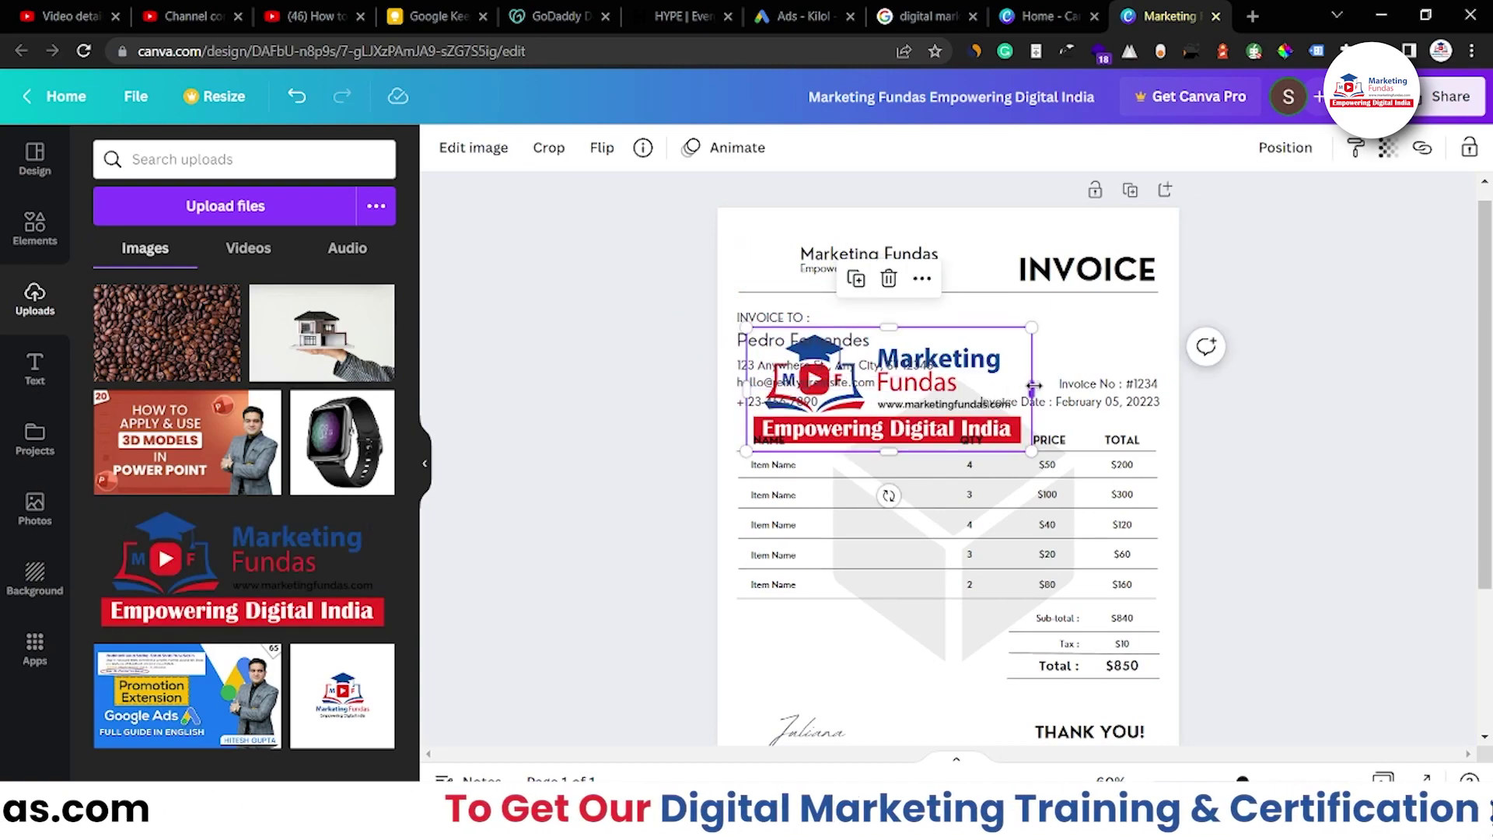
# Crop the logo to its icon and size it to about 3.3 × 2.3 beside the company name
pyautogui.moveTo(1029, 387); pyautogui.dragTo(874, 408)
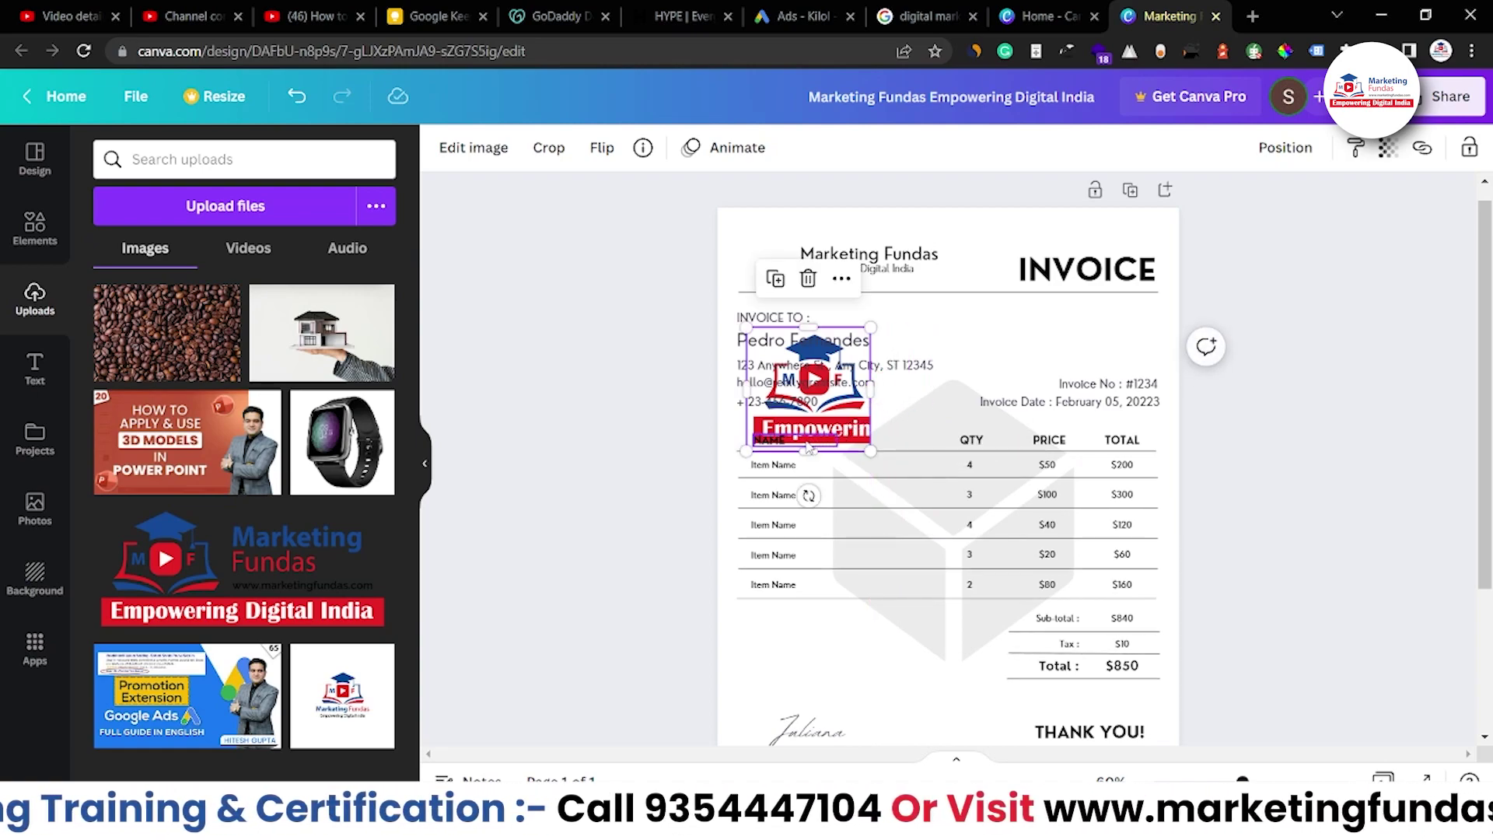
pyautogui.moveTo(807, 440); pyautogui.dragTo(809, 416)
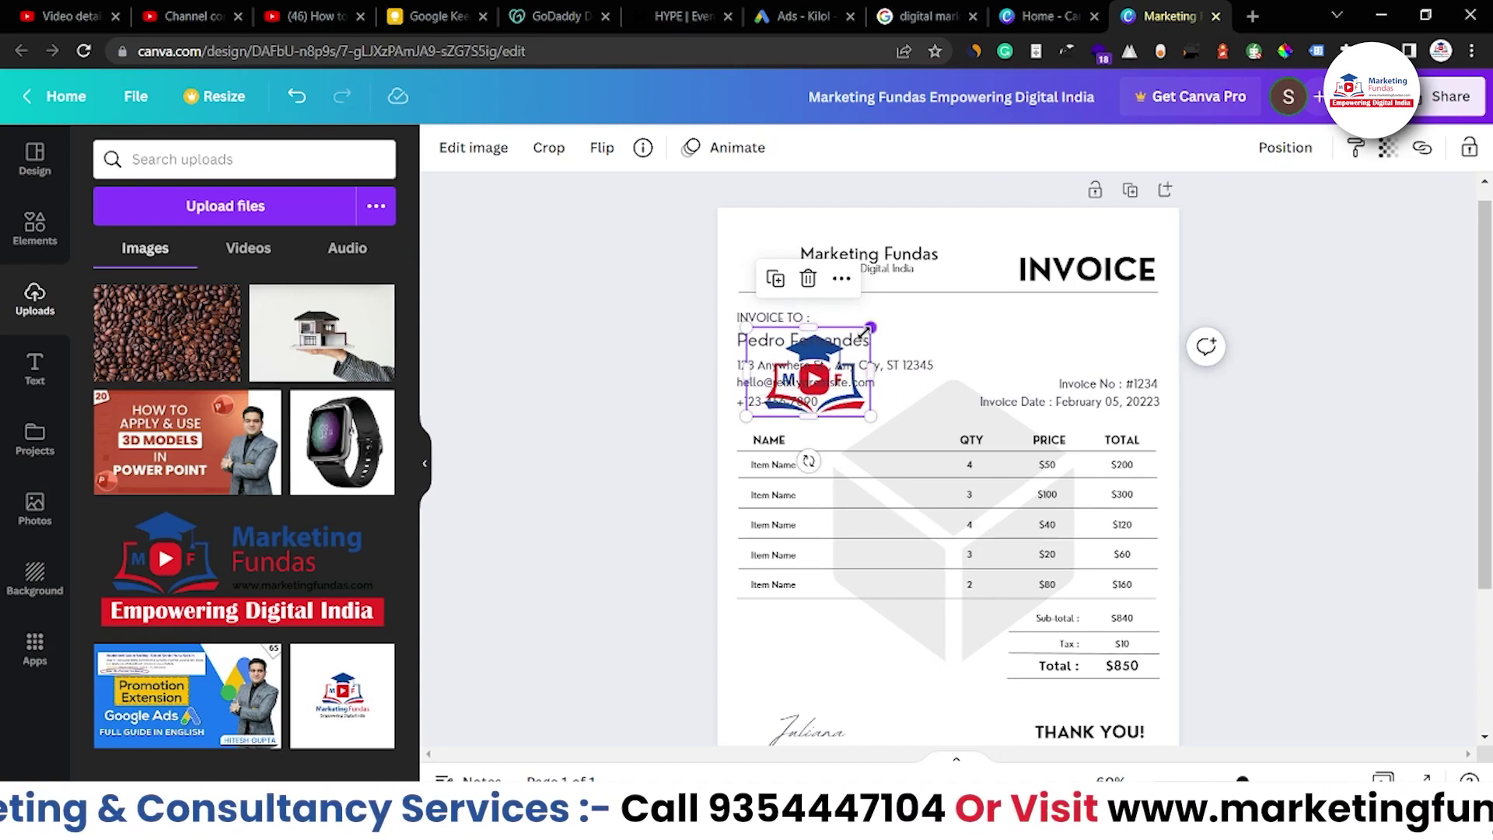
pyautogui.moveTo(871, 326); pyautogui.dragTo(735, 237)
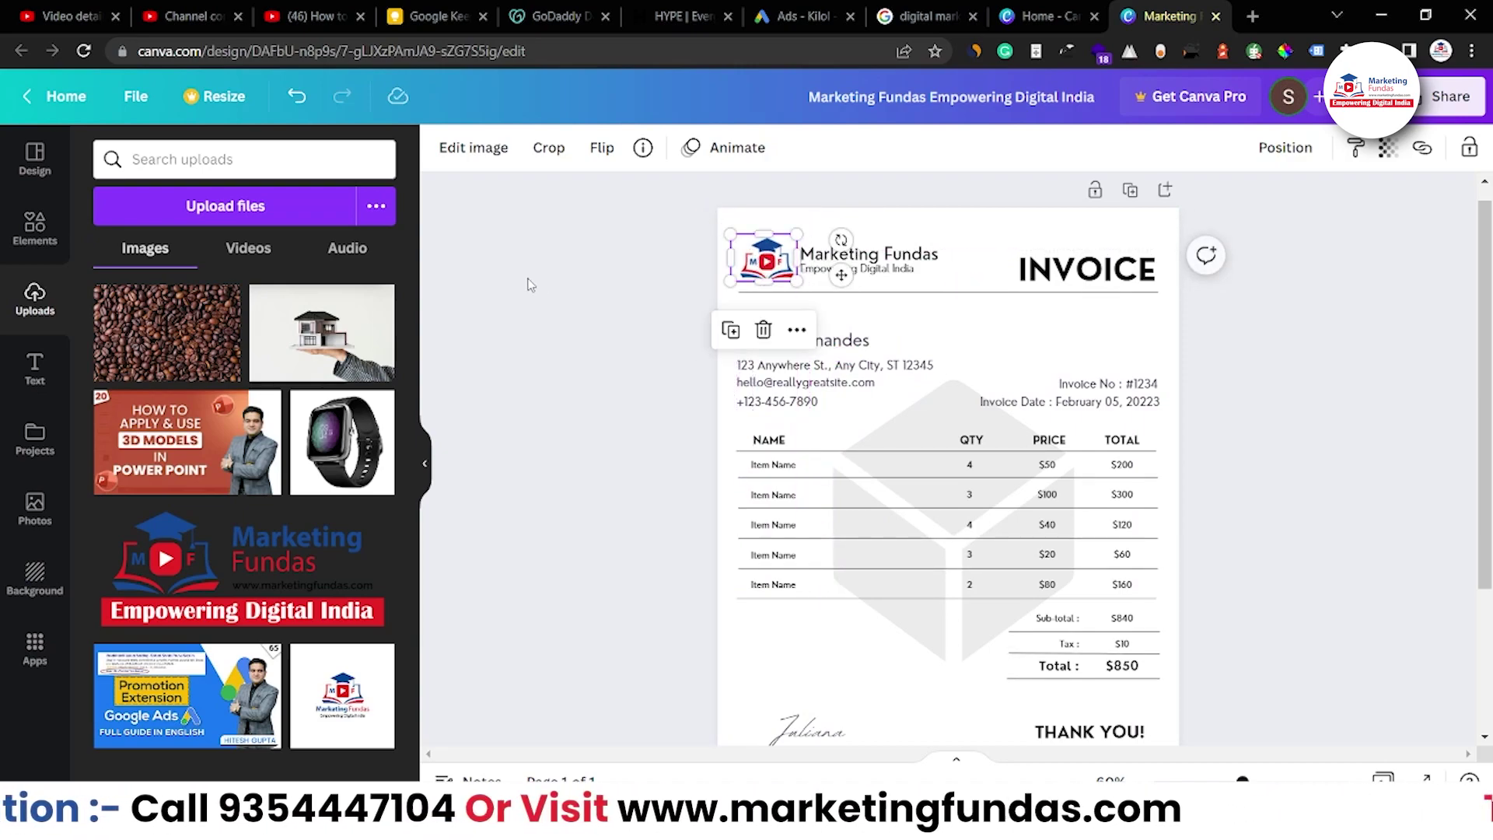
pyautogui.click(643, 301)
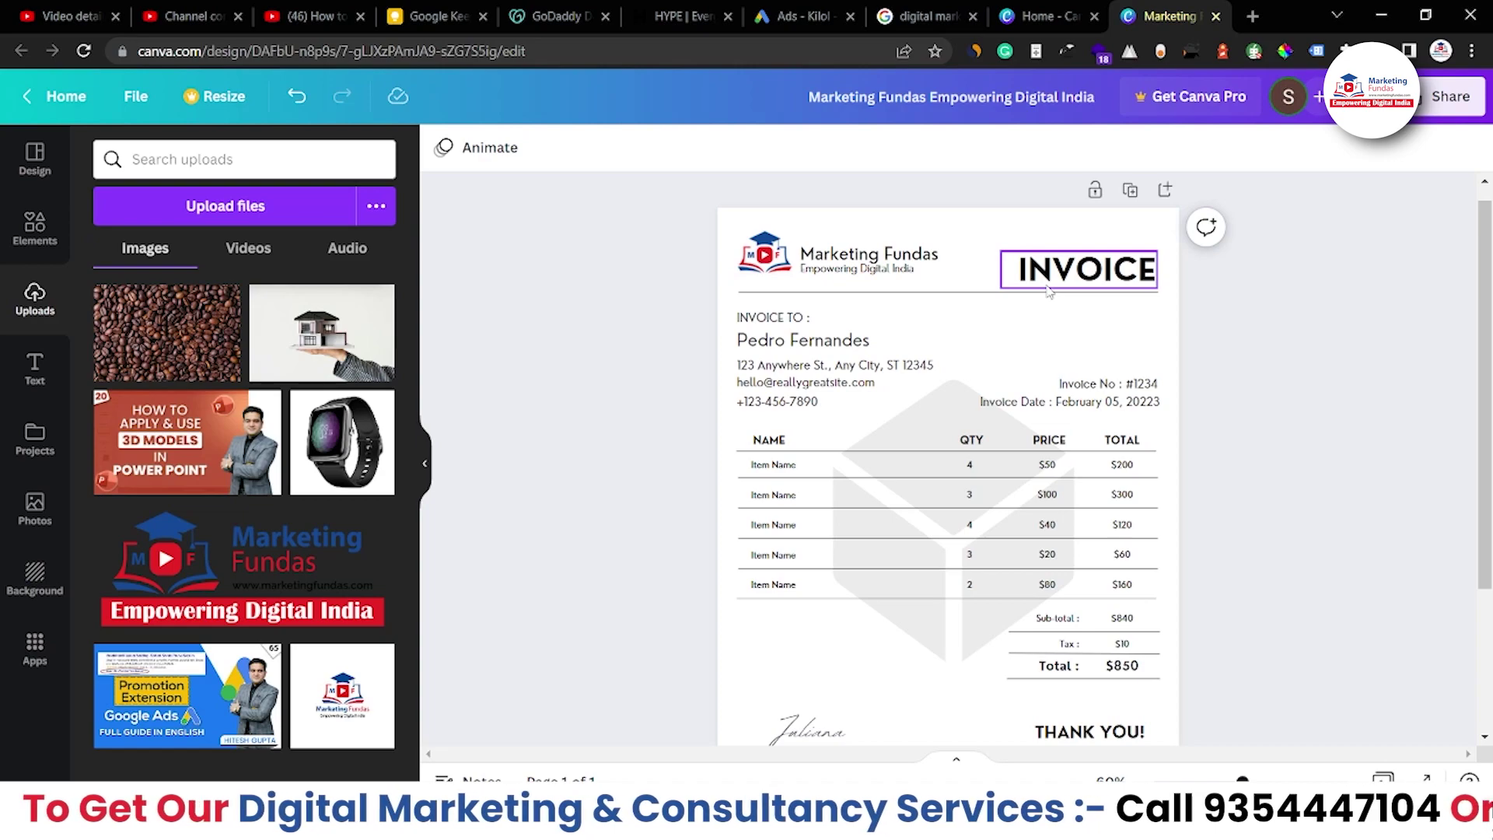
# Replace the billing block's client address line with a new postal address
pyautogui.doubleClick(766, 344)
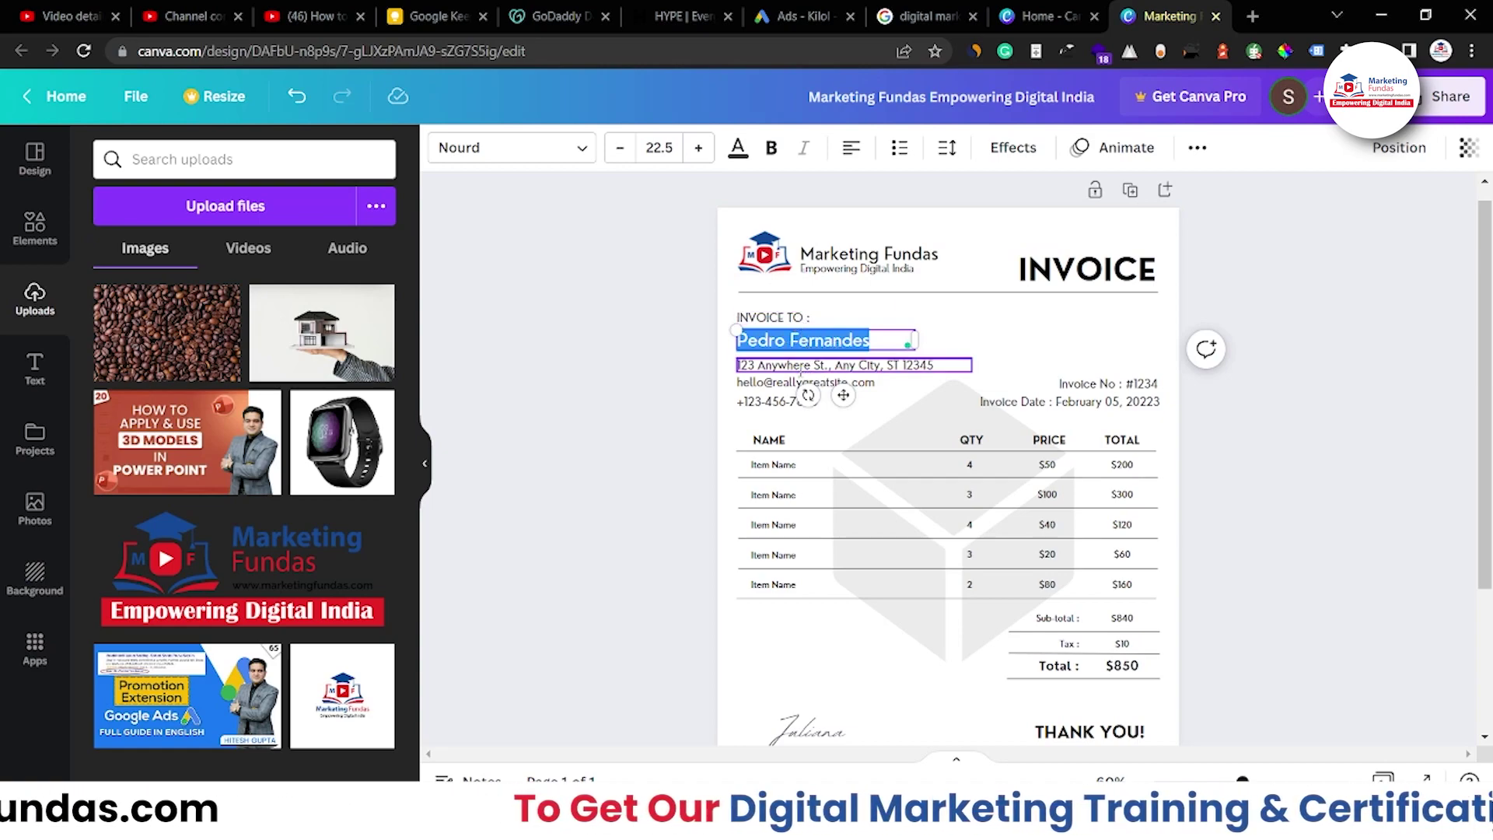
pyautogui.doubleClick(801, 367)
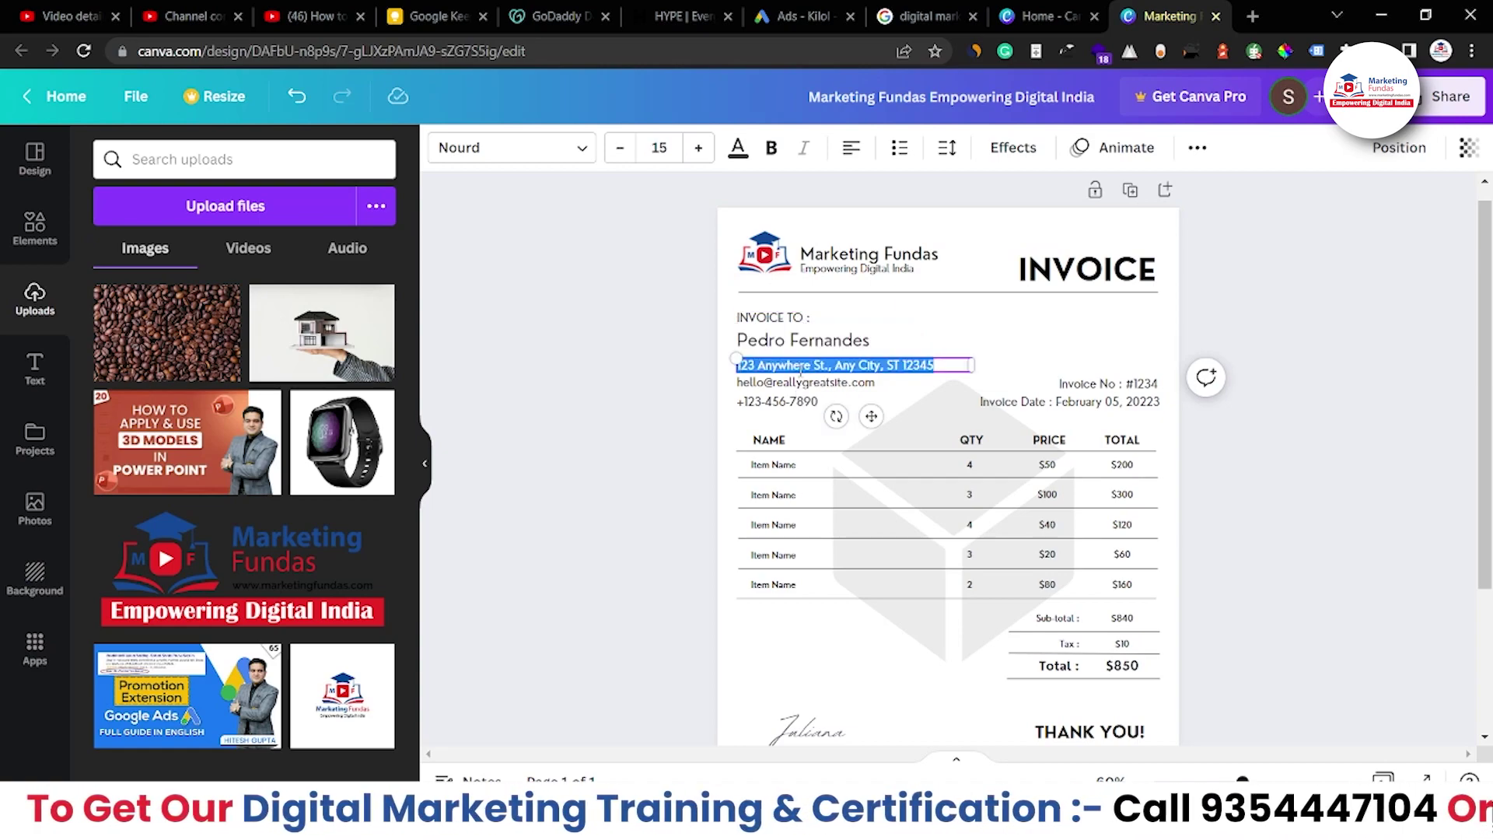
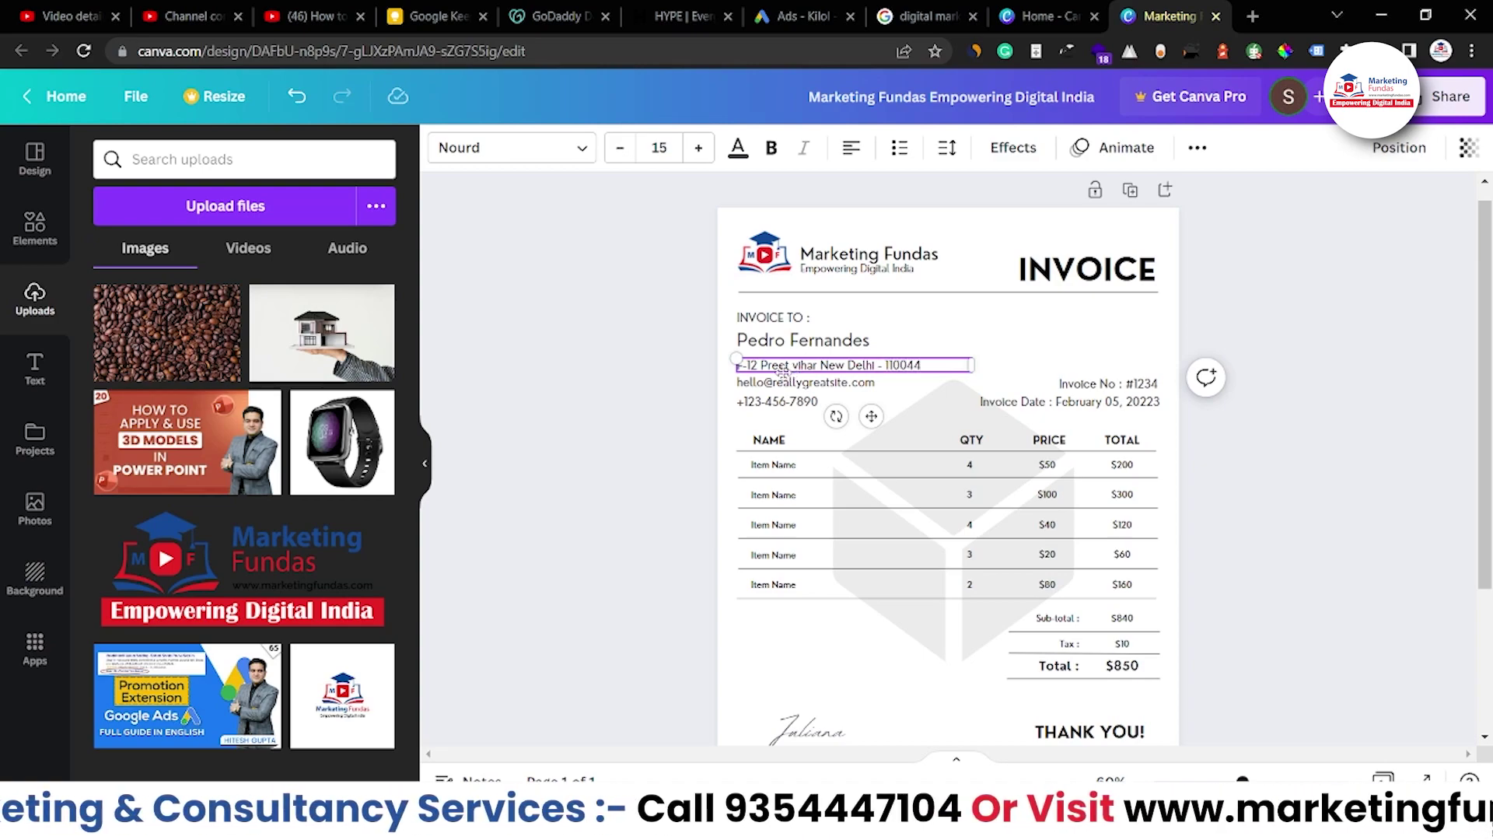
# Replace the template e-mail and phone lines with the company's e-mail address and phone number
pyautogui.tripleClick(768, 382)
pyautogui.press('BackSpace')
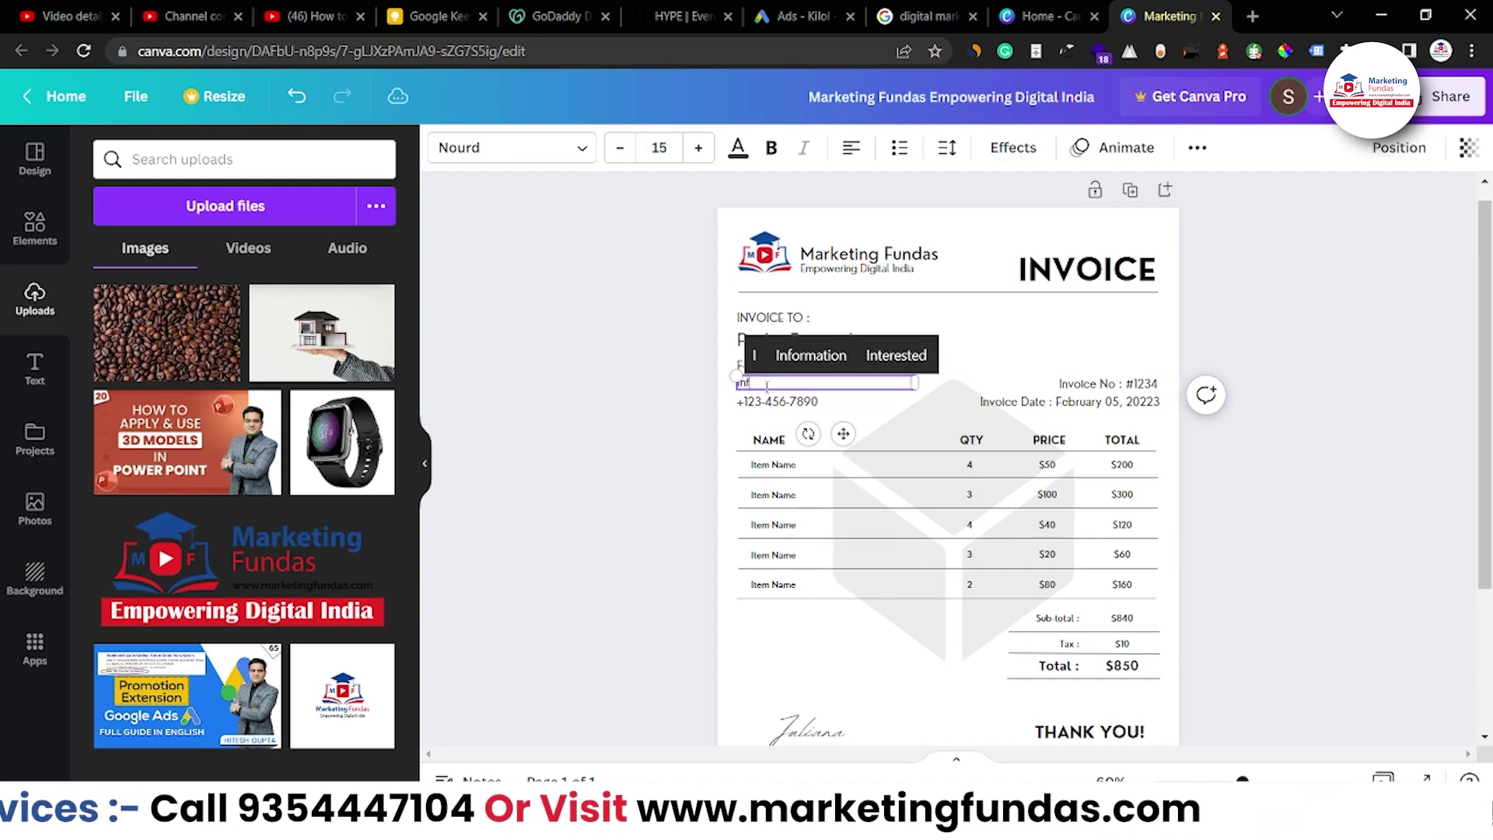
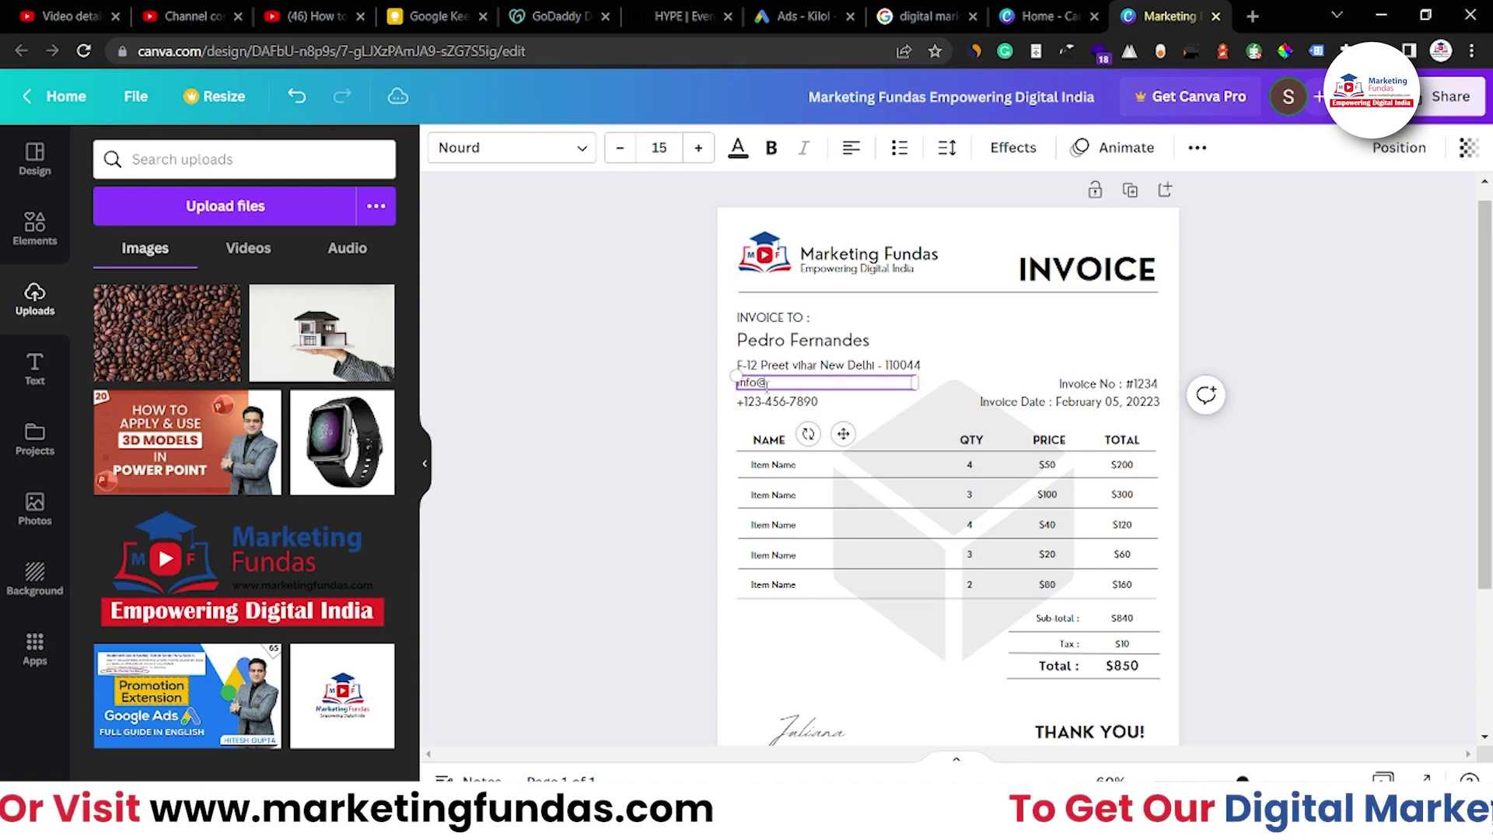
pyautogui.doubleClick(783, 402)
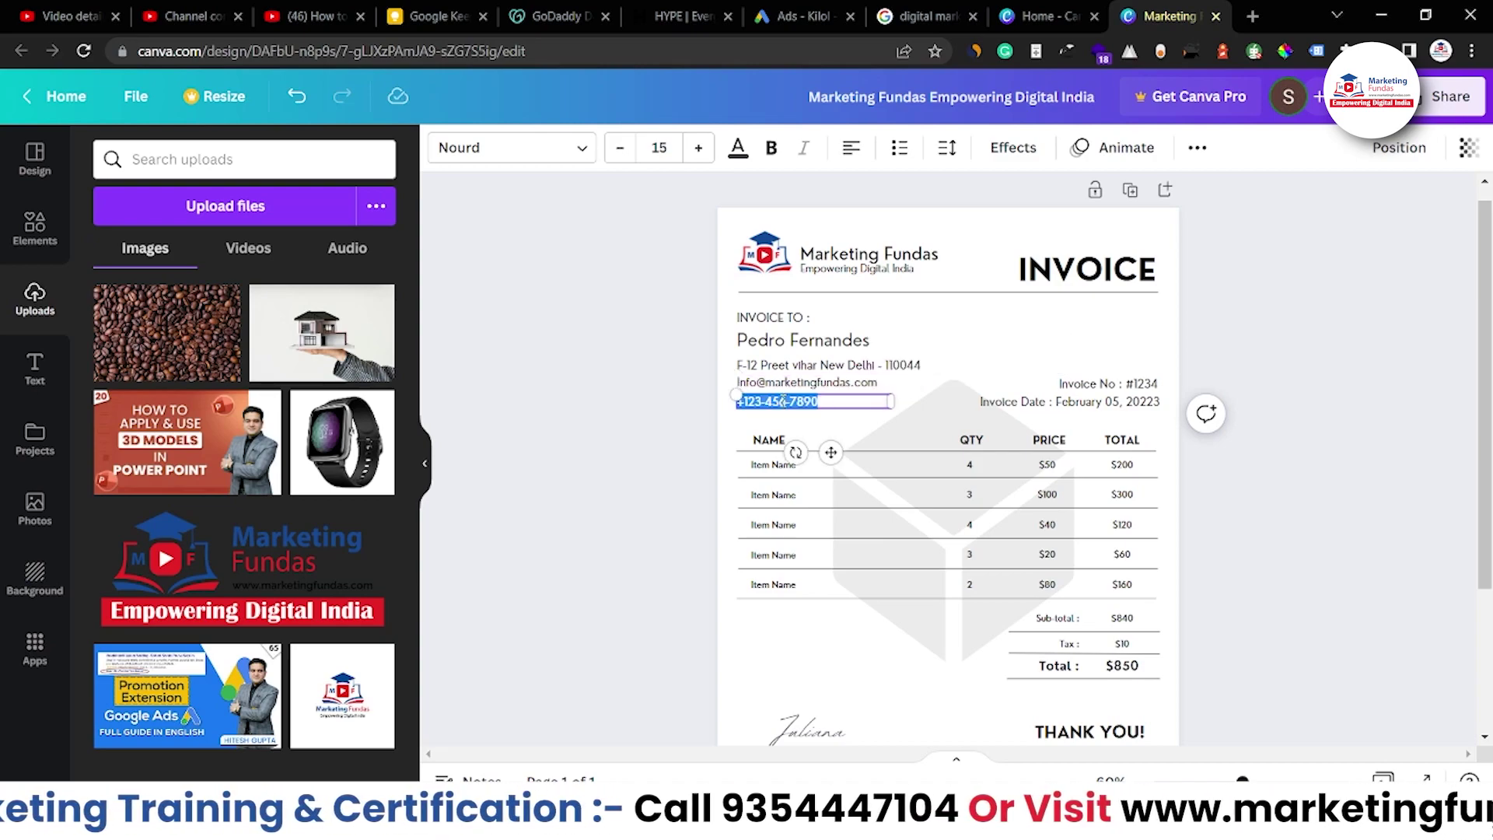
pyautogui.press('BackSpace')
pyautogui.click(539, 452)
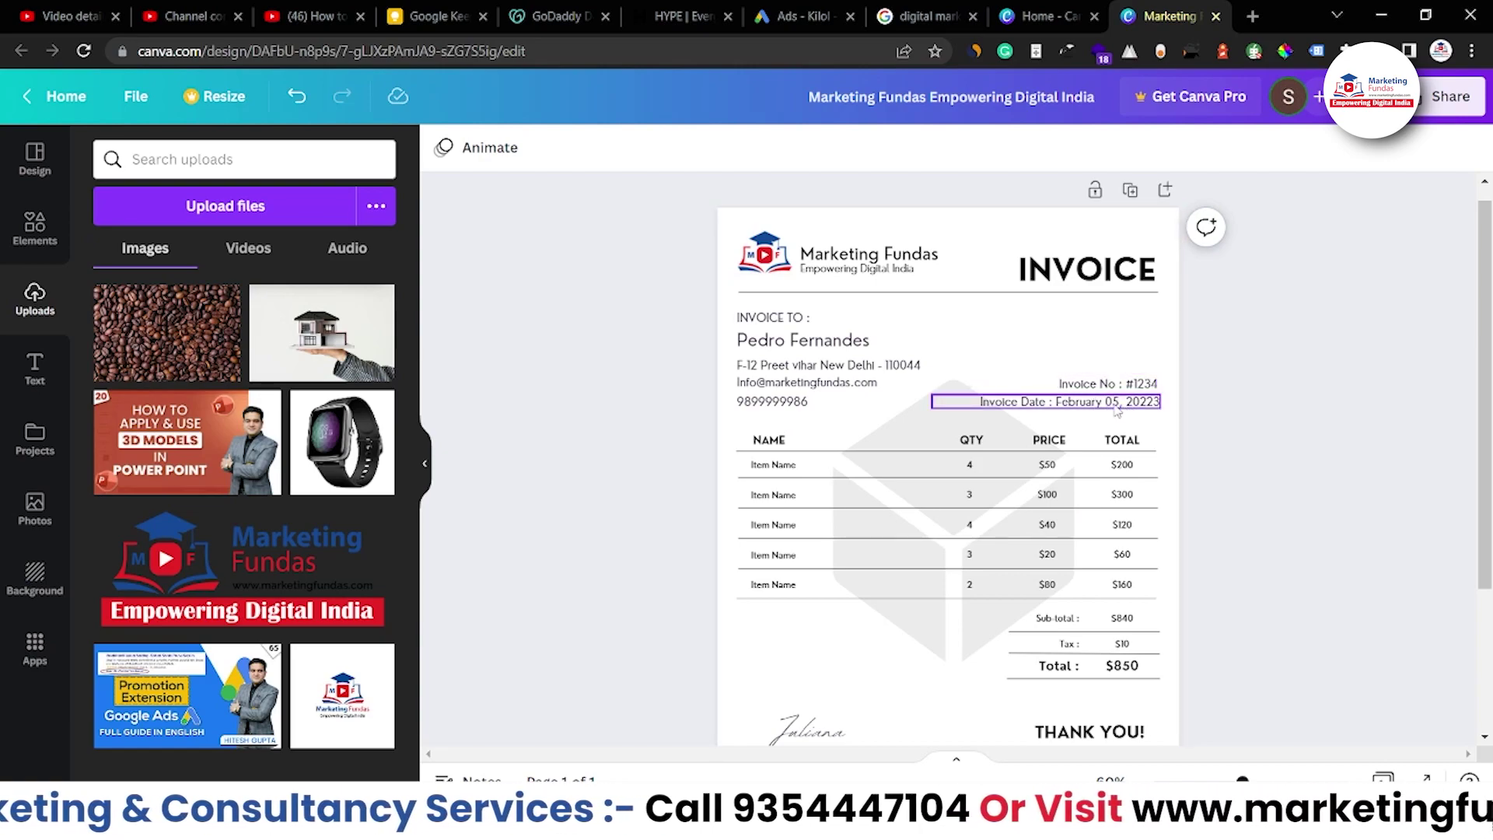
# Select the faint cube watermark behind the item table and delete it
pyautogui.doubleClick(1097, 409)
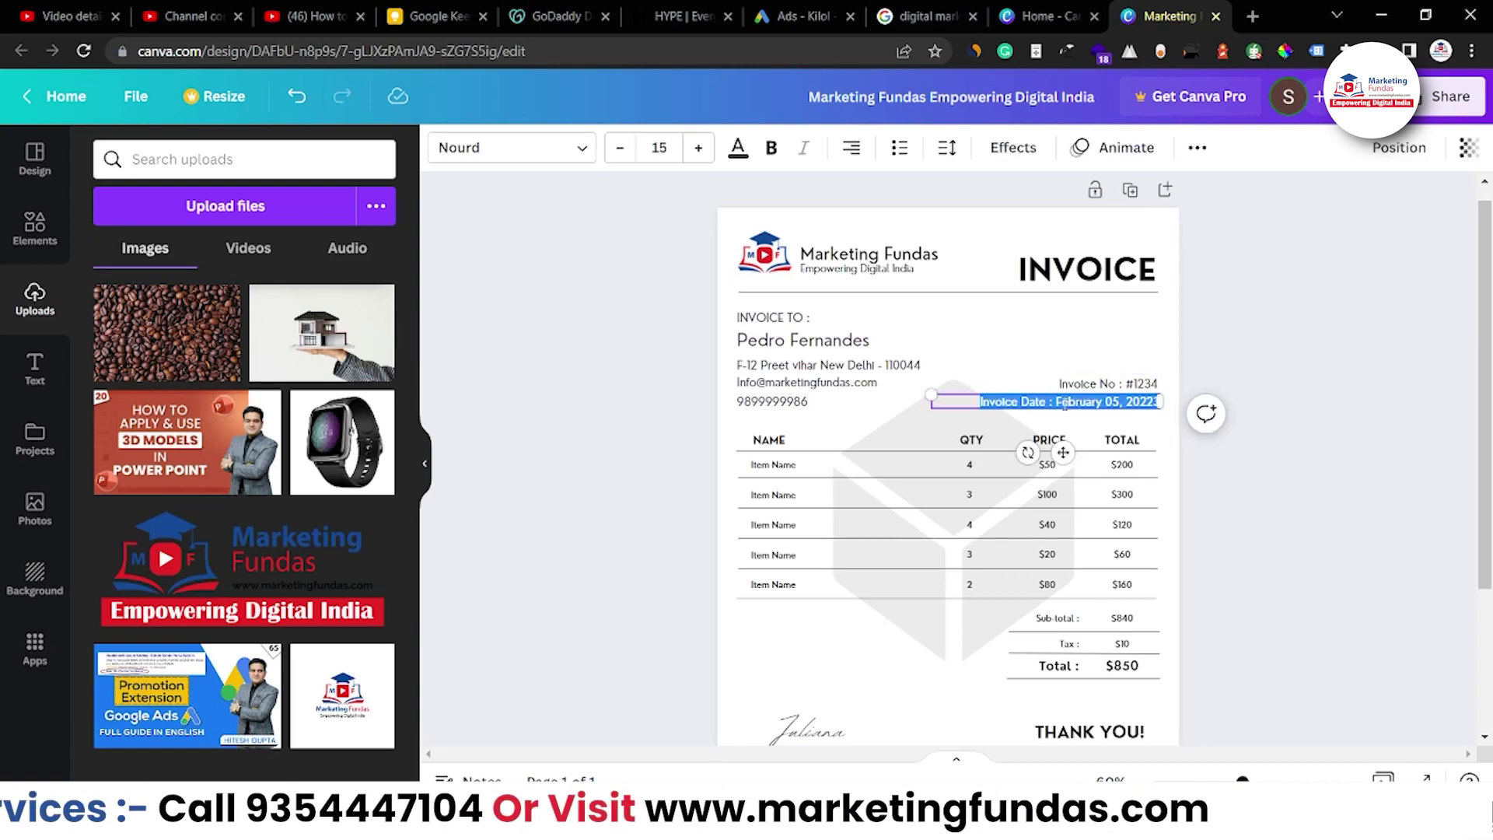
pyautogui.click(1061, 403)
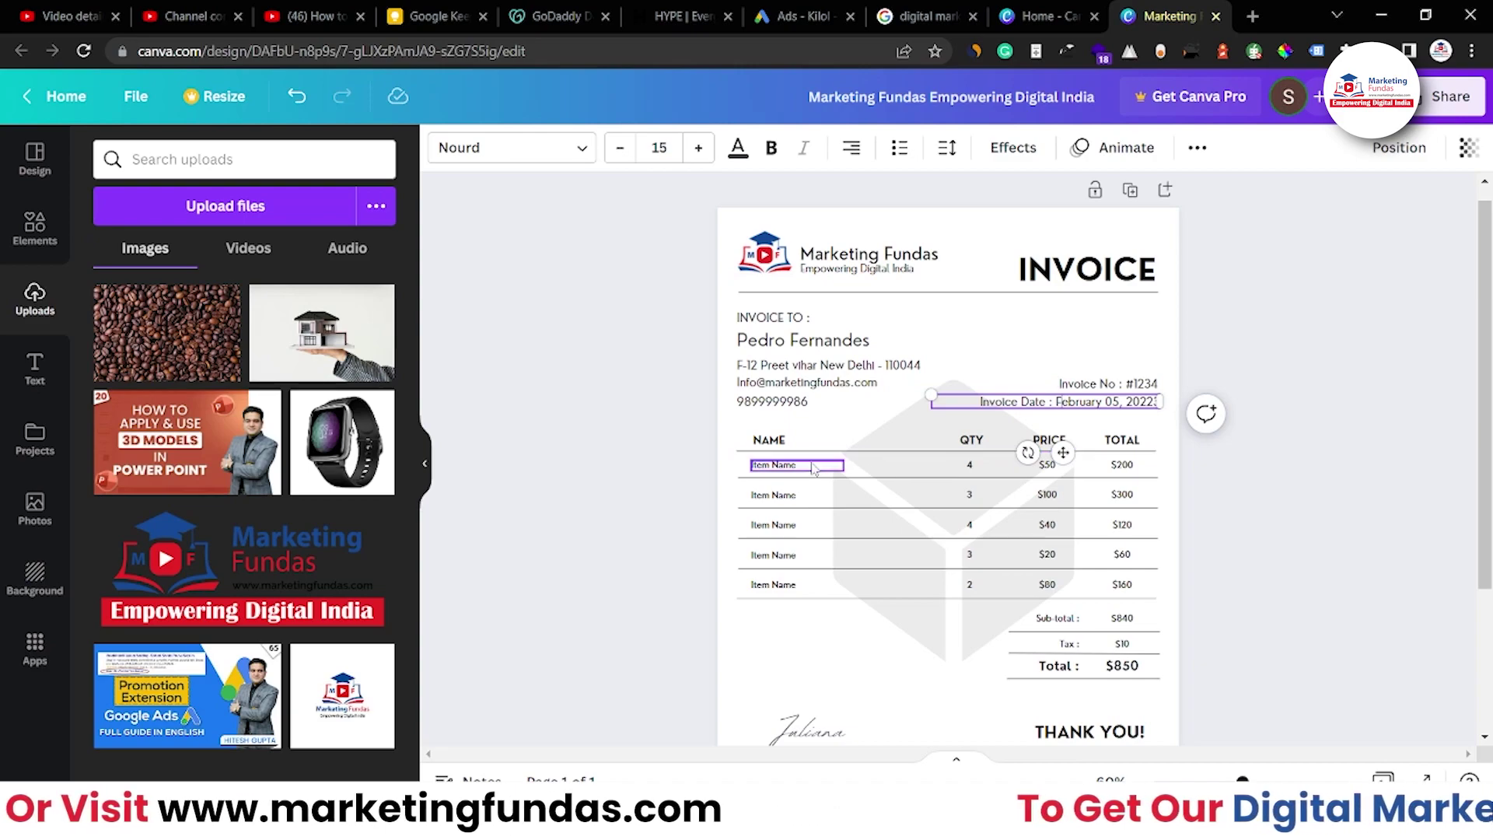
pyautogui.click(928, 648)
pyautogui.click(587, 614)
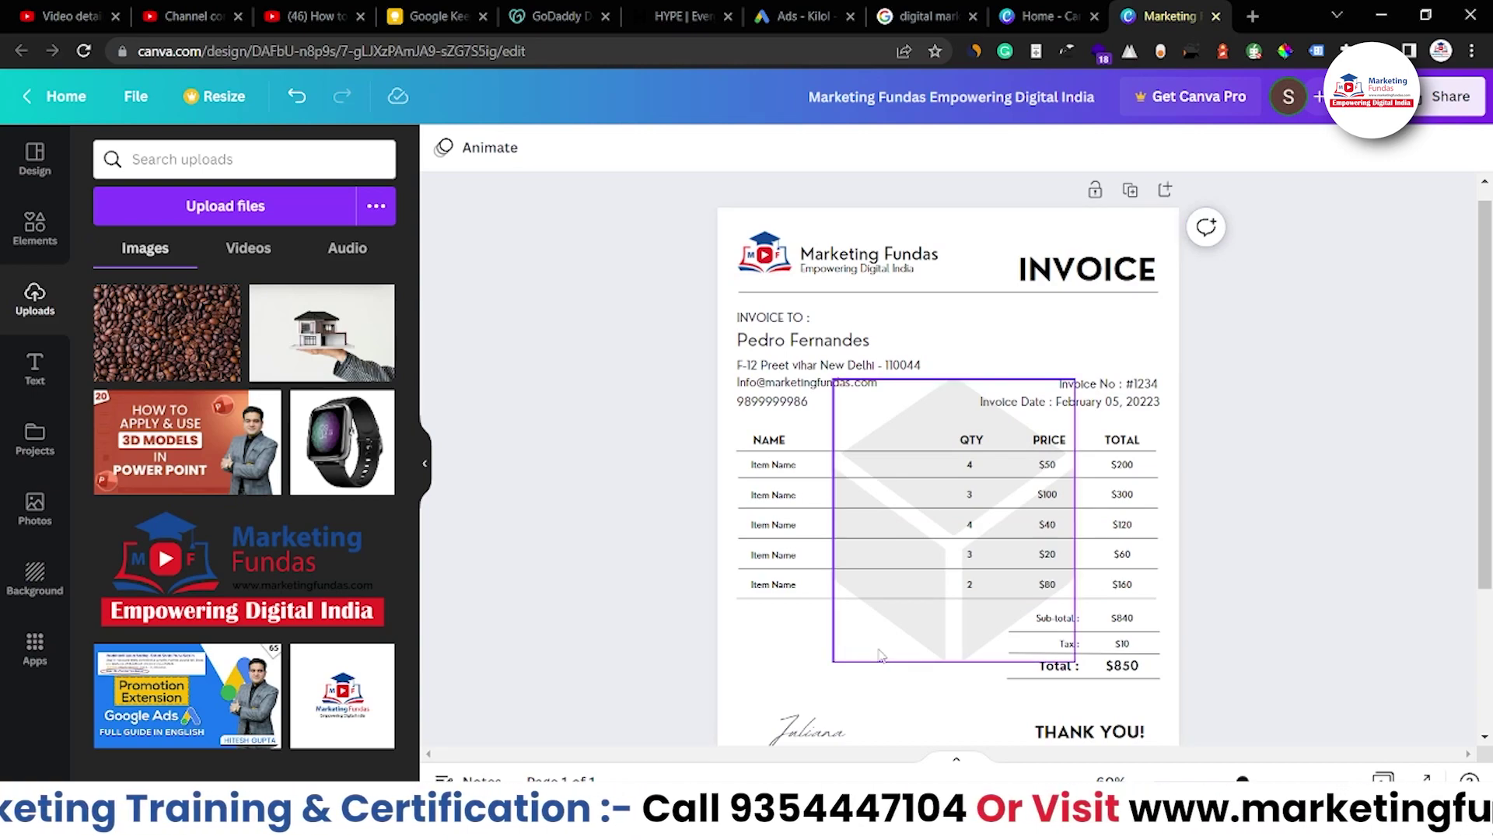
pyautogui.click(960, 661)
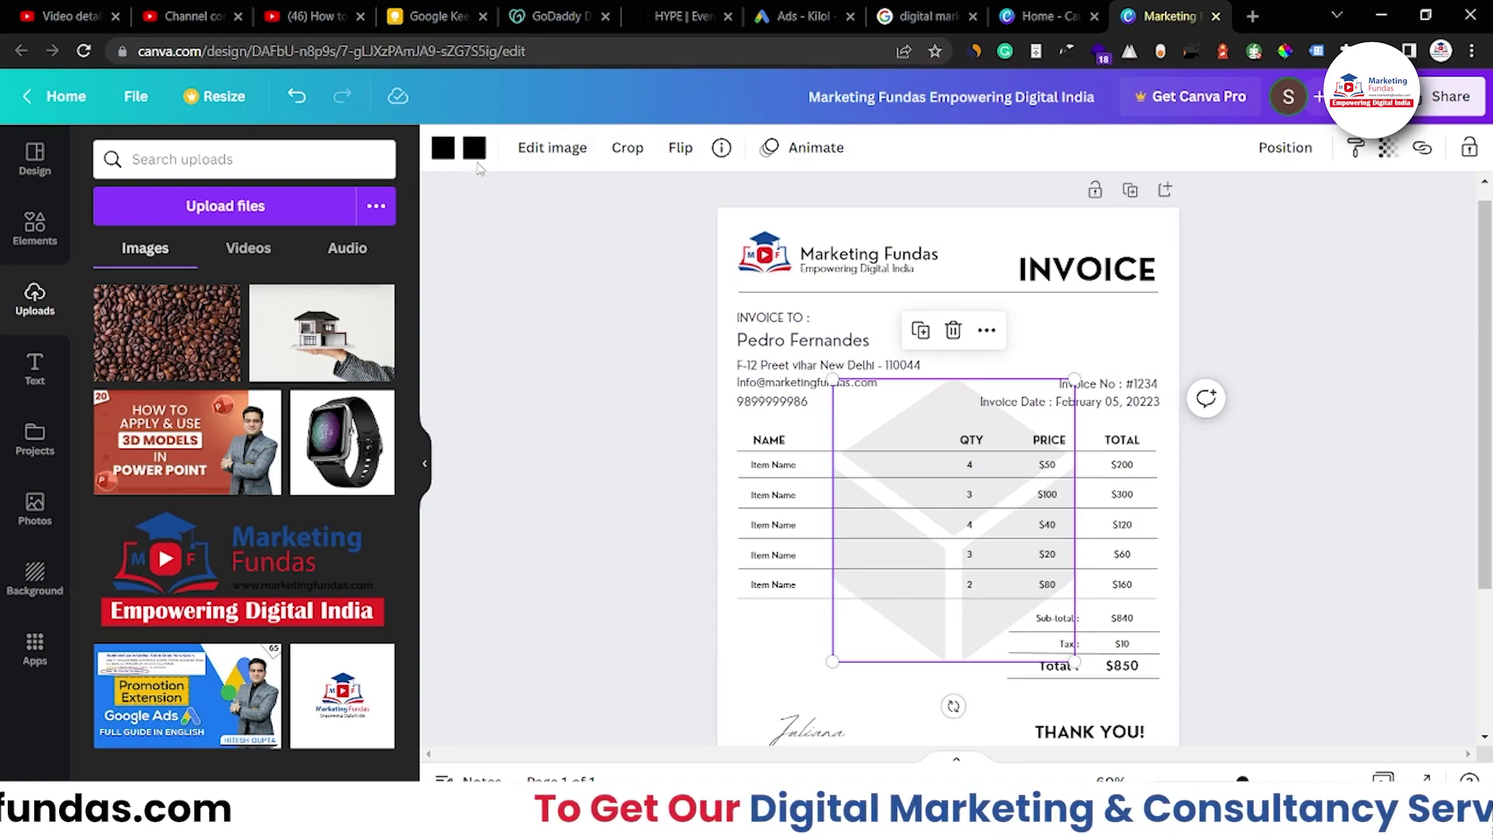
pyautogui.click(530, 149)
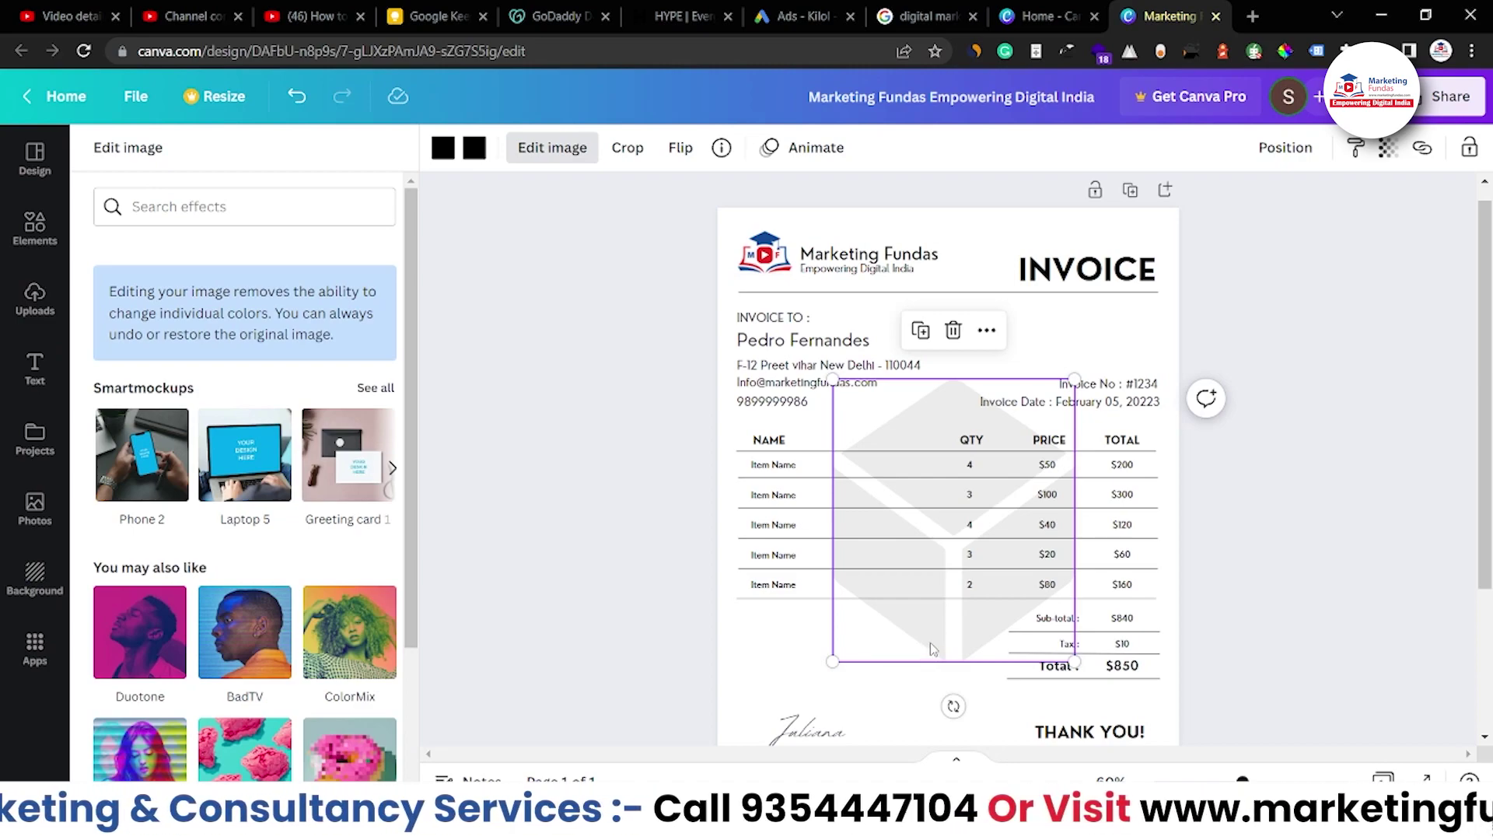
pyautogui.moveTo(934, 649); pyautogui.dragTo(918, 657)
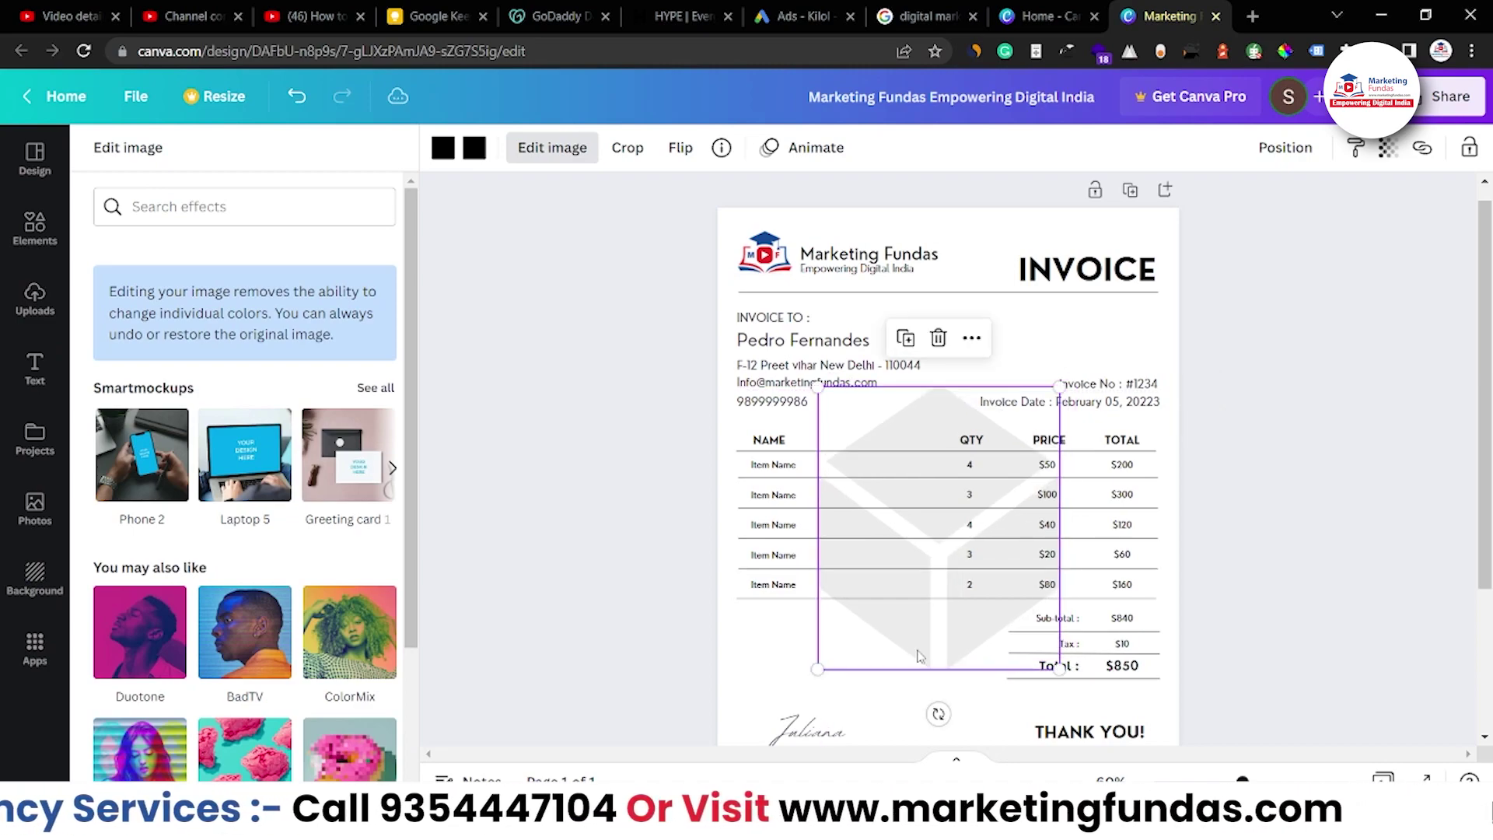
pyautogui.click(941, 337)
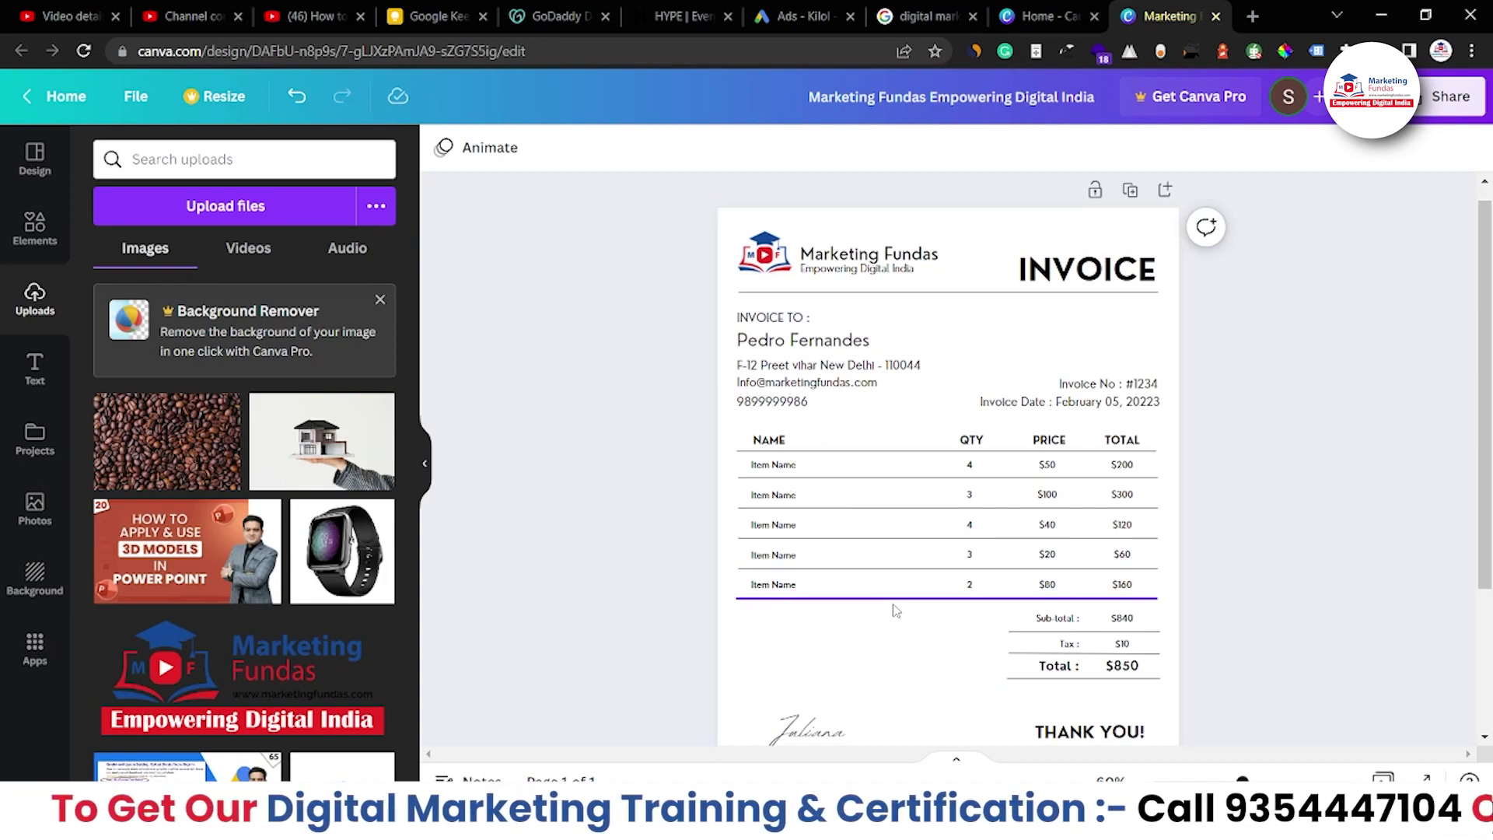
# Rename the first item row to 'Digital Marketing Service'
pyautogui.doubleClick(773, 466)
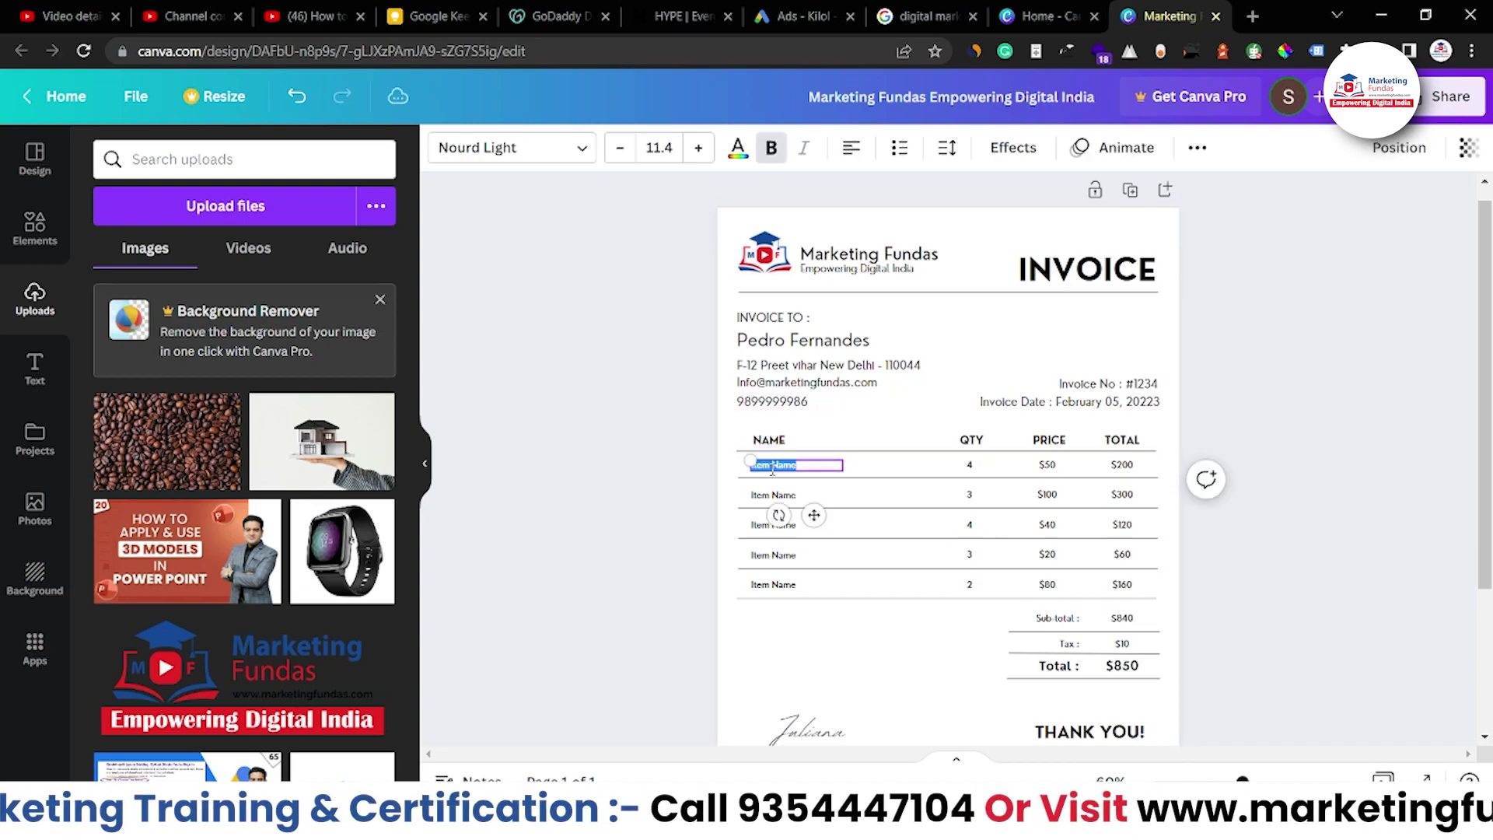
pyautogui.write('D')
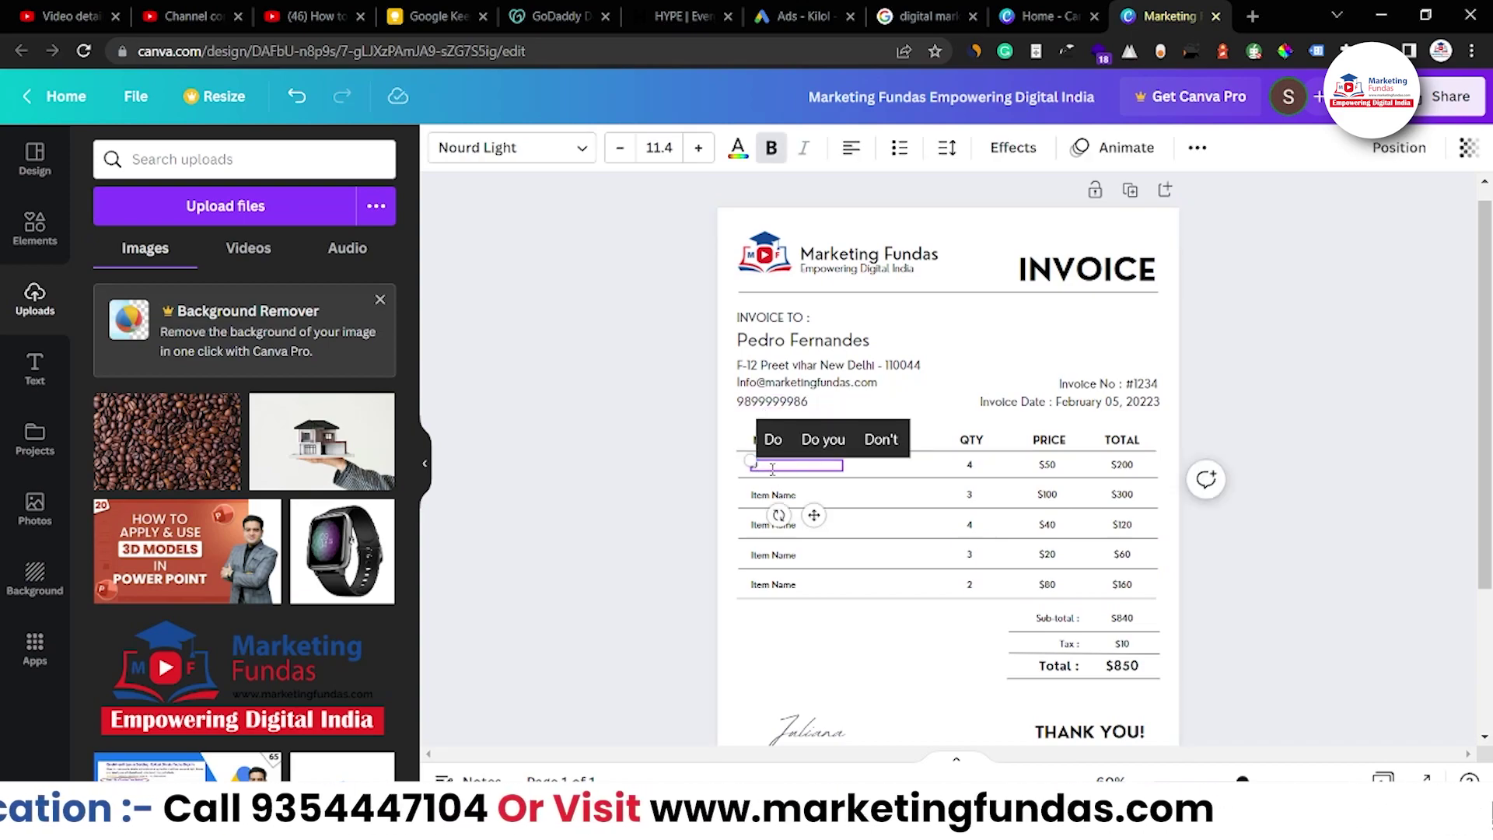
pyautogui.write('igital Ma')
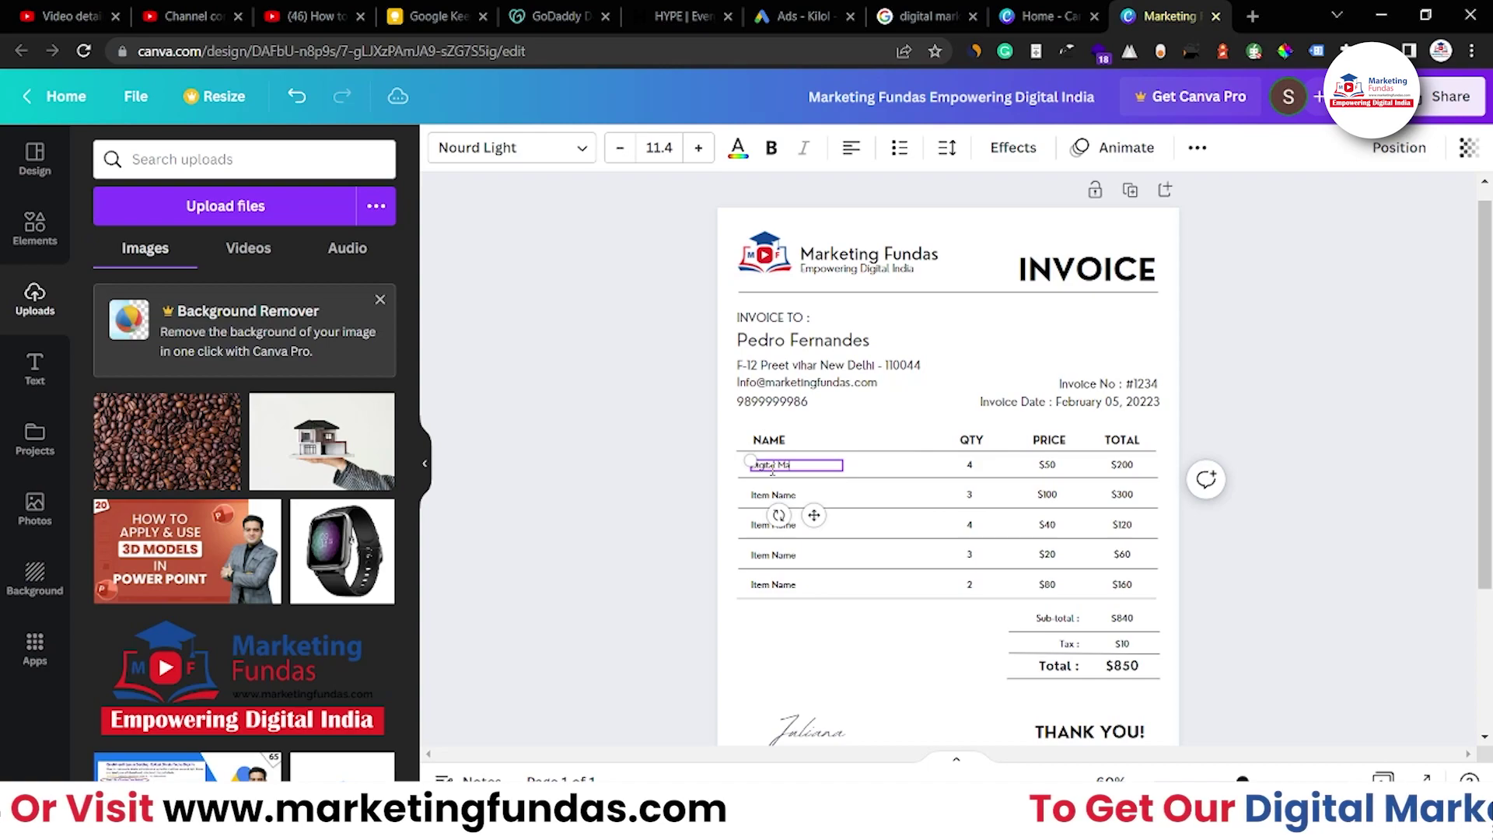
pyautogui.write('rketing Service')
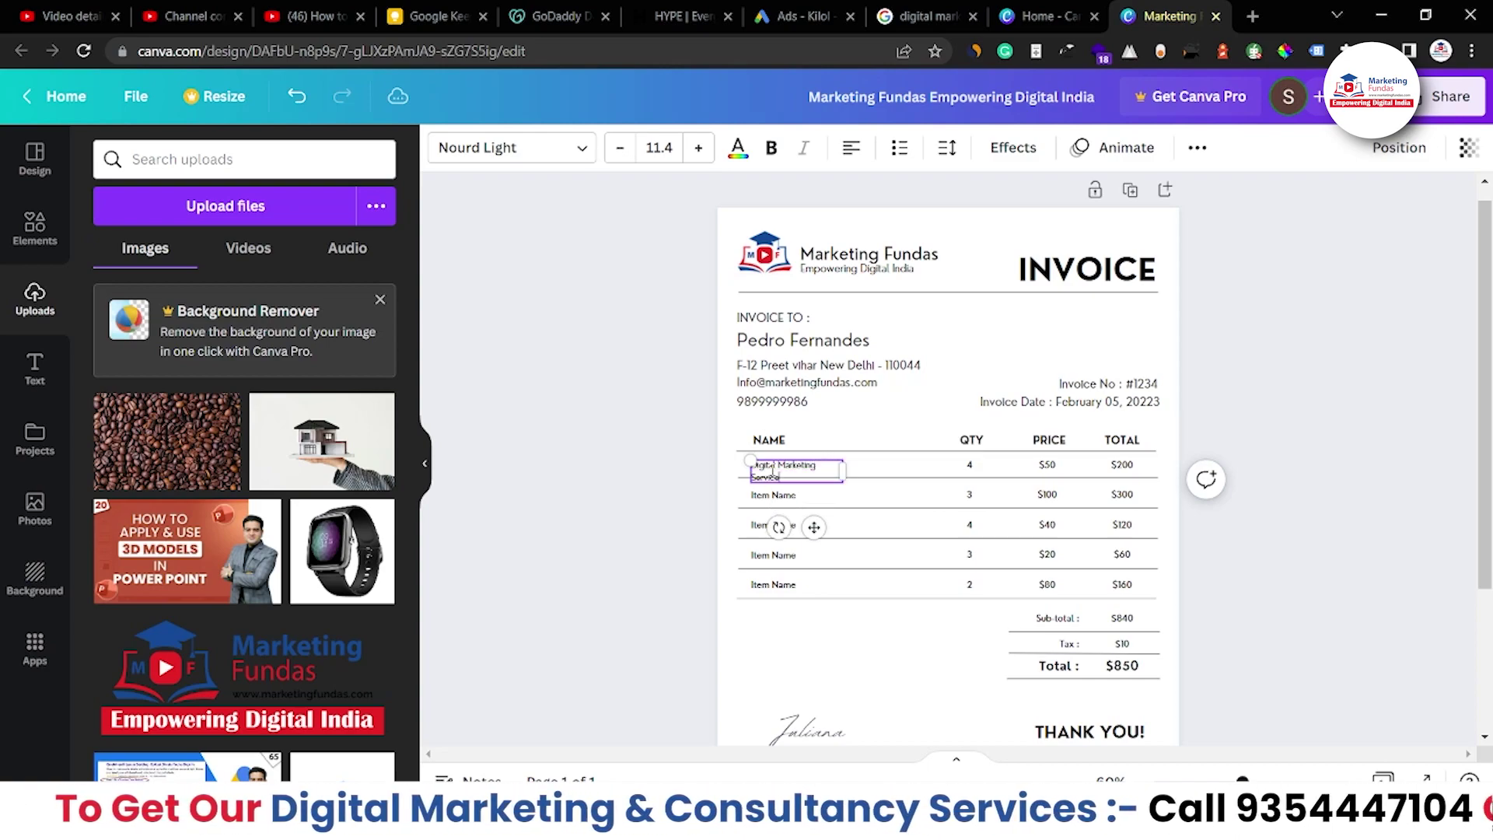
pyautogui.click(972, 464)
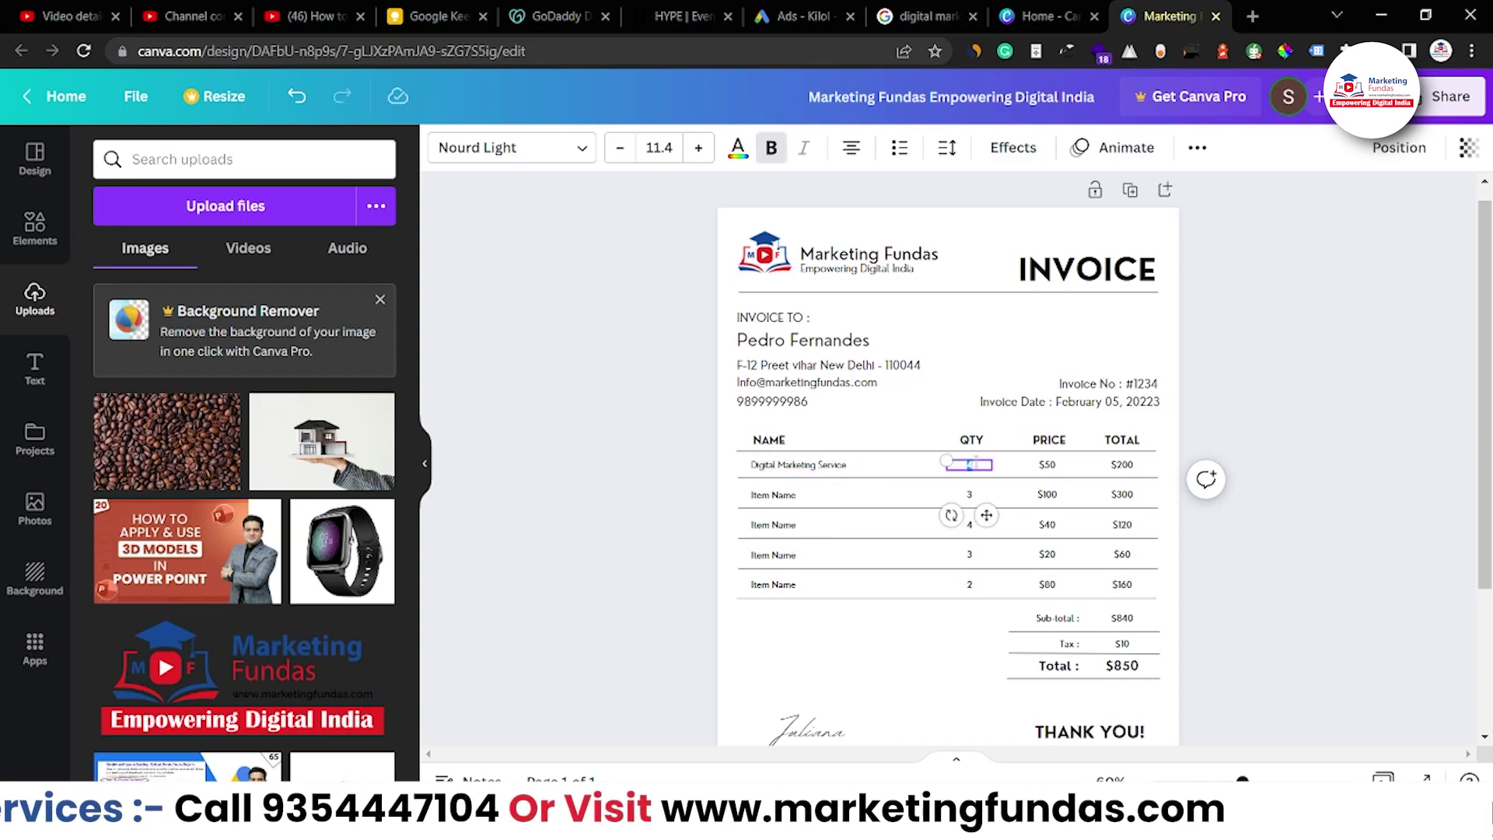
# Select the QTY column and first quantity, then the divider under the last item row
pyautogui.moveTo(954, 434); pyautogui.dragTo(978, 619)
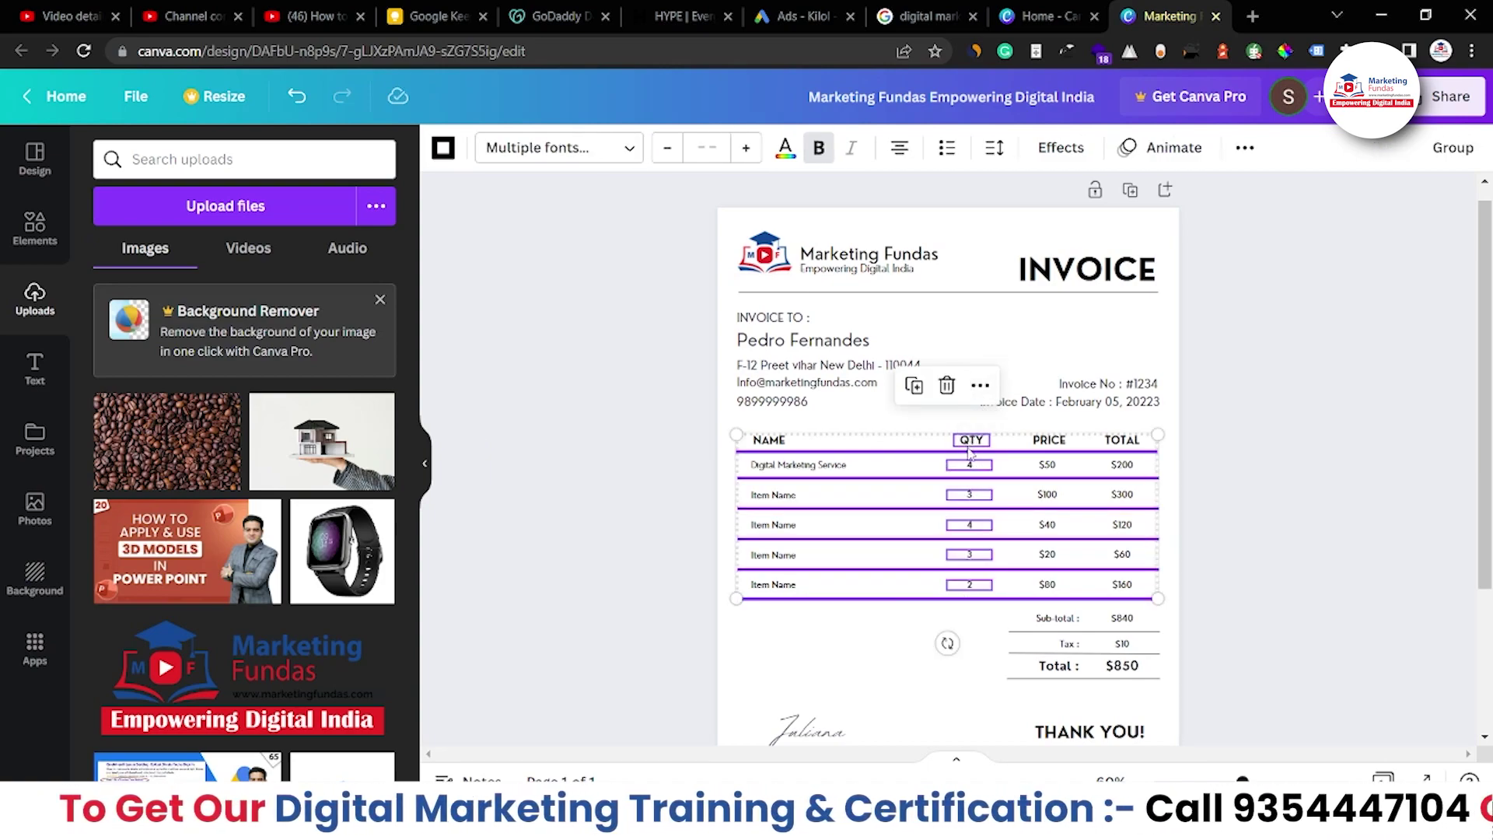
pyautogui.click(904, 647)
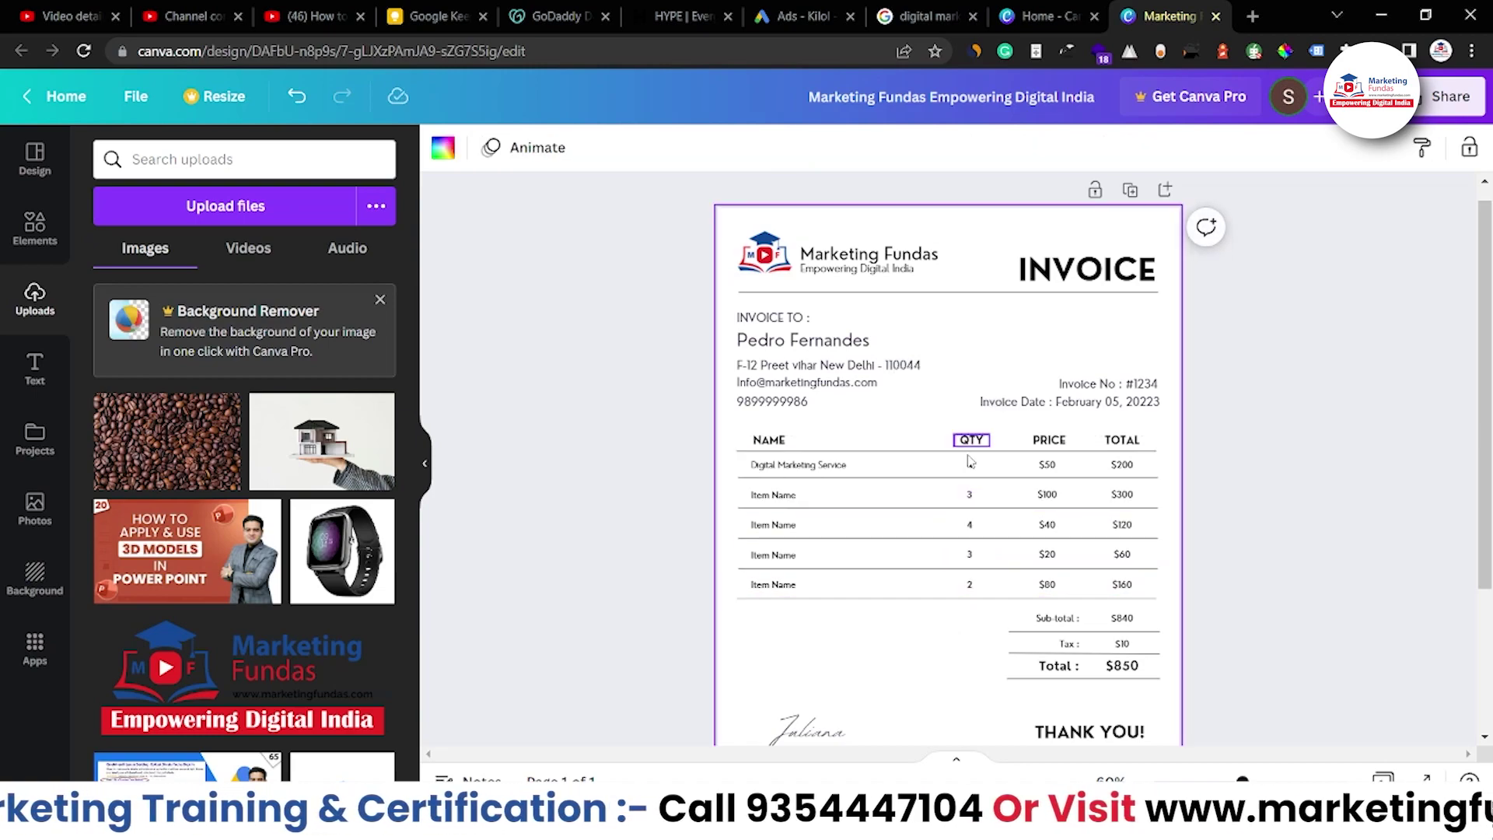
pyautogui.click(969, 471)
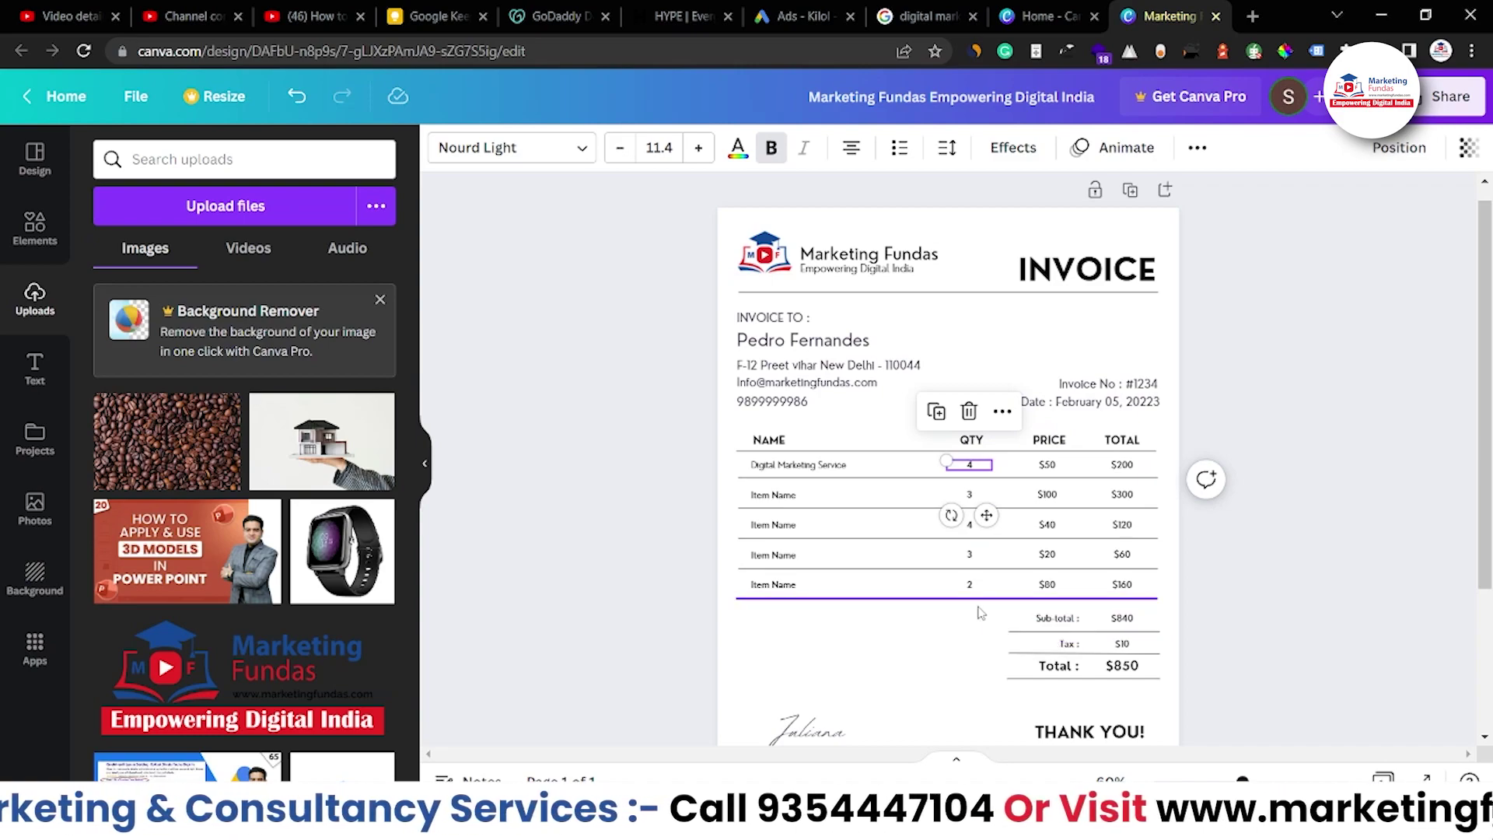
pyautogui.scroll(-2, 978, 616)
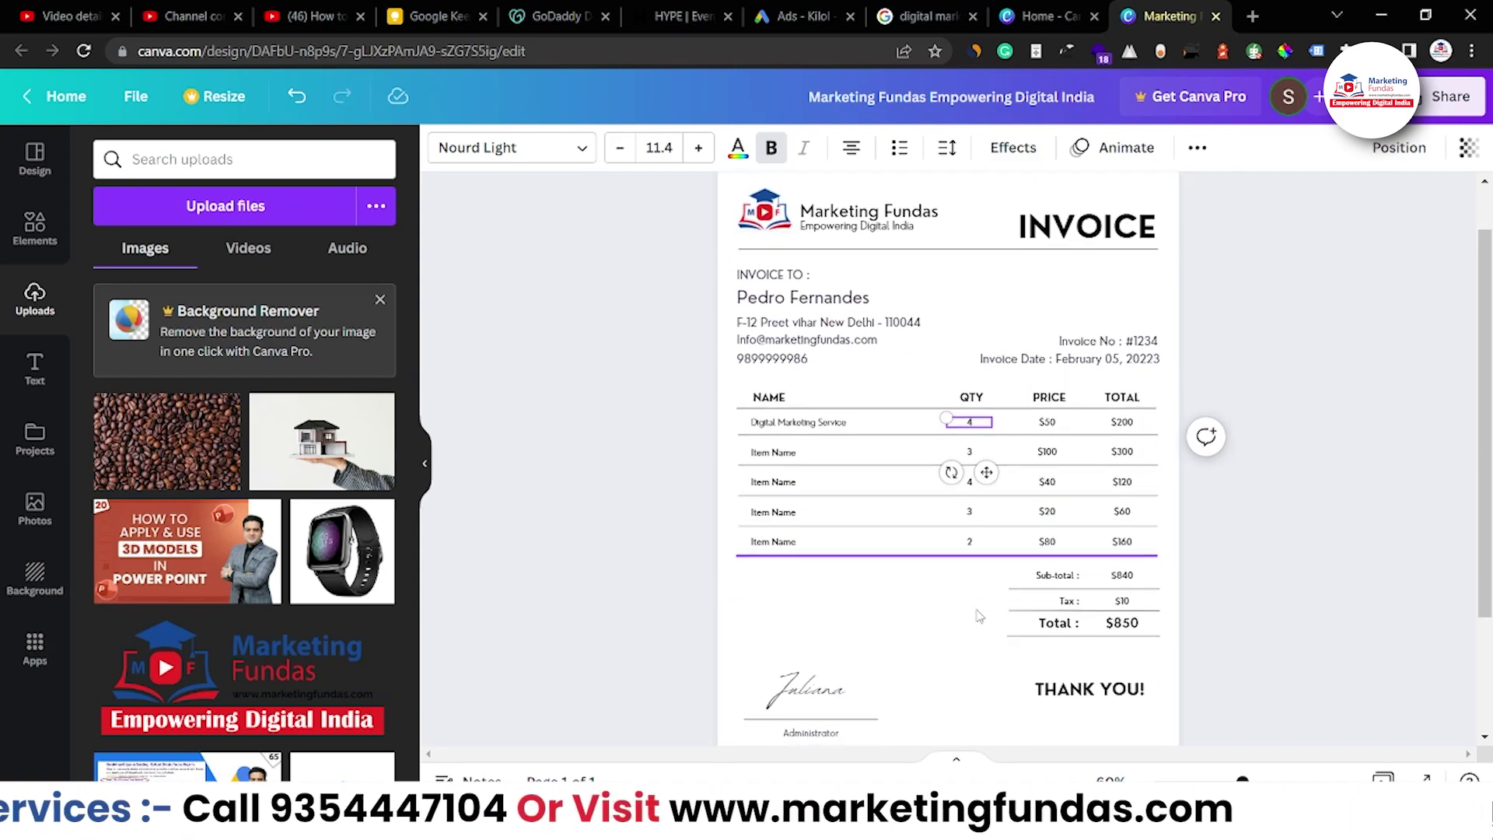
pyautogui.click(907, 557)
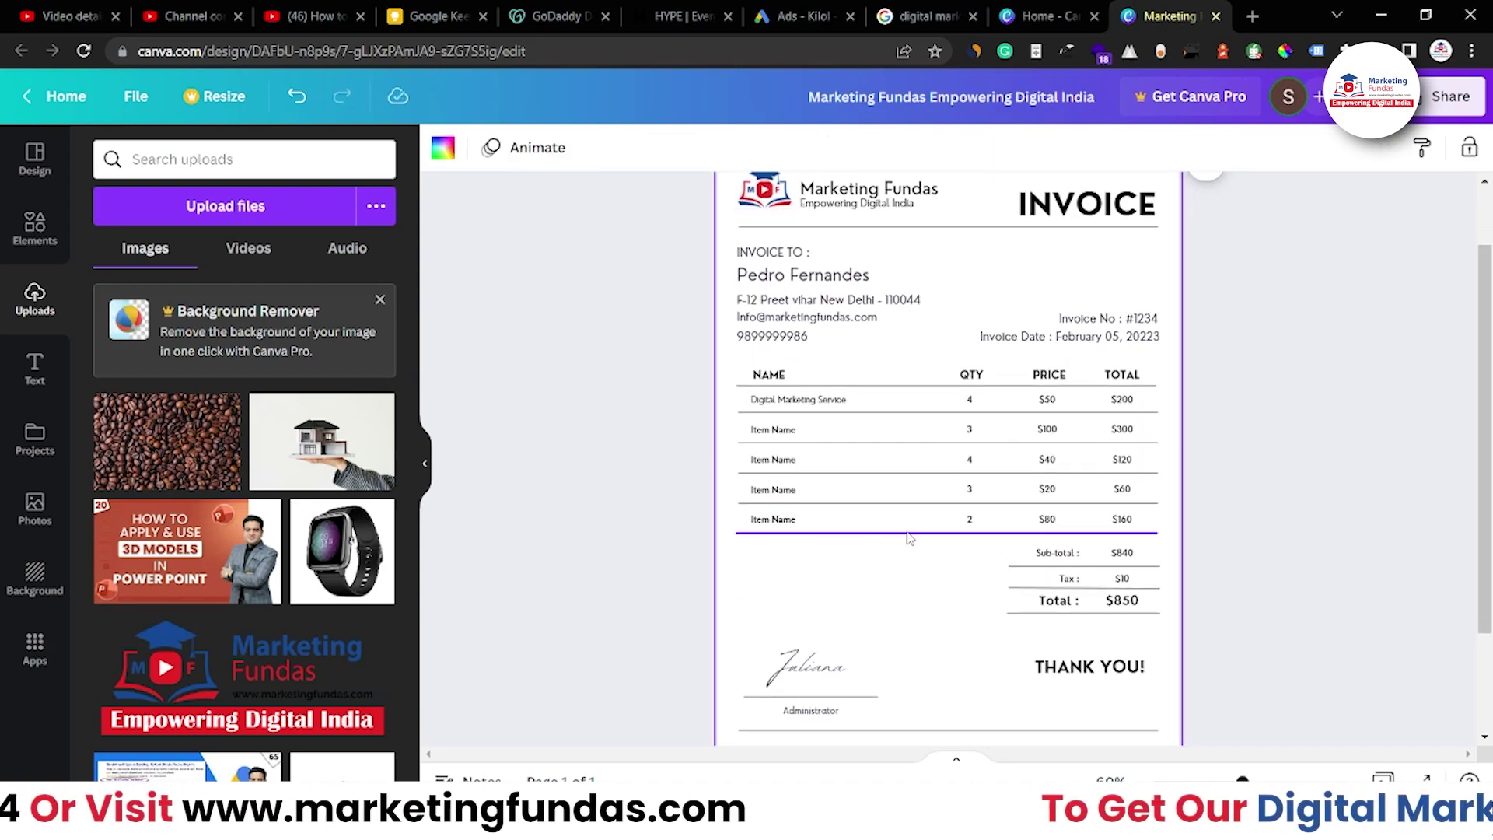
pyautogui.click(907, 532)
# Move the Sub-total, Tax and $850 Total rows lower together, undoing a misaligned drag
pyautogui.moveTo(1017, 623); pyautogui.dragTo(1104, 609)
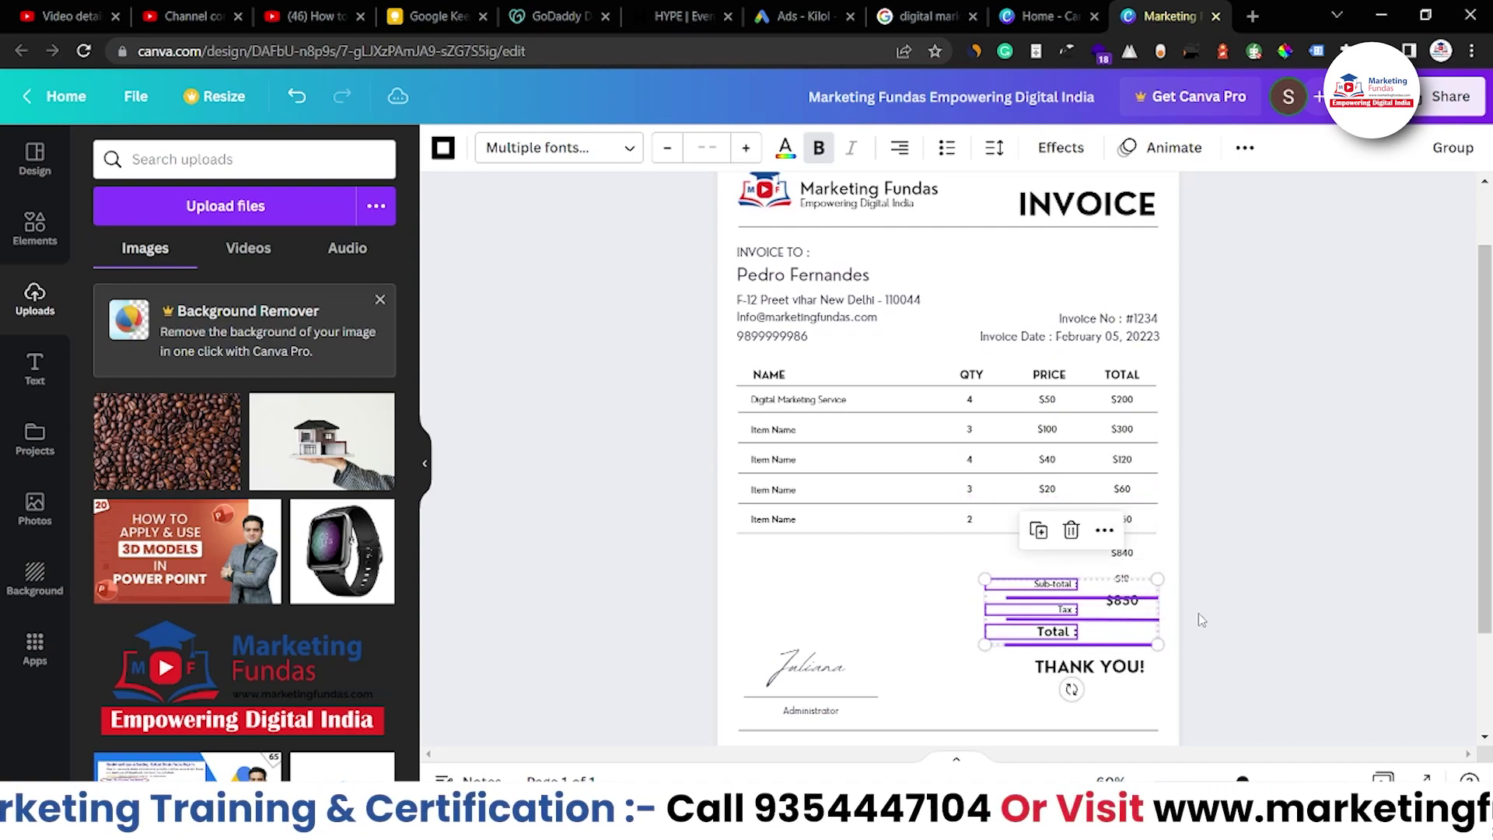
pyautogui.click(1210, 620)
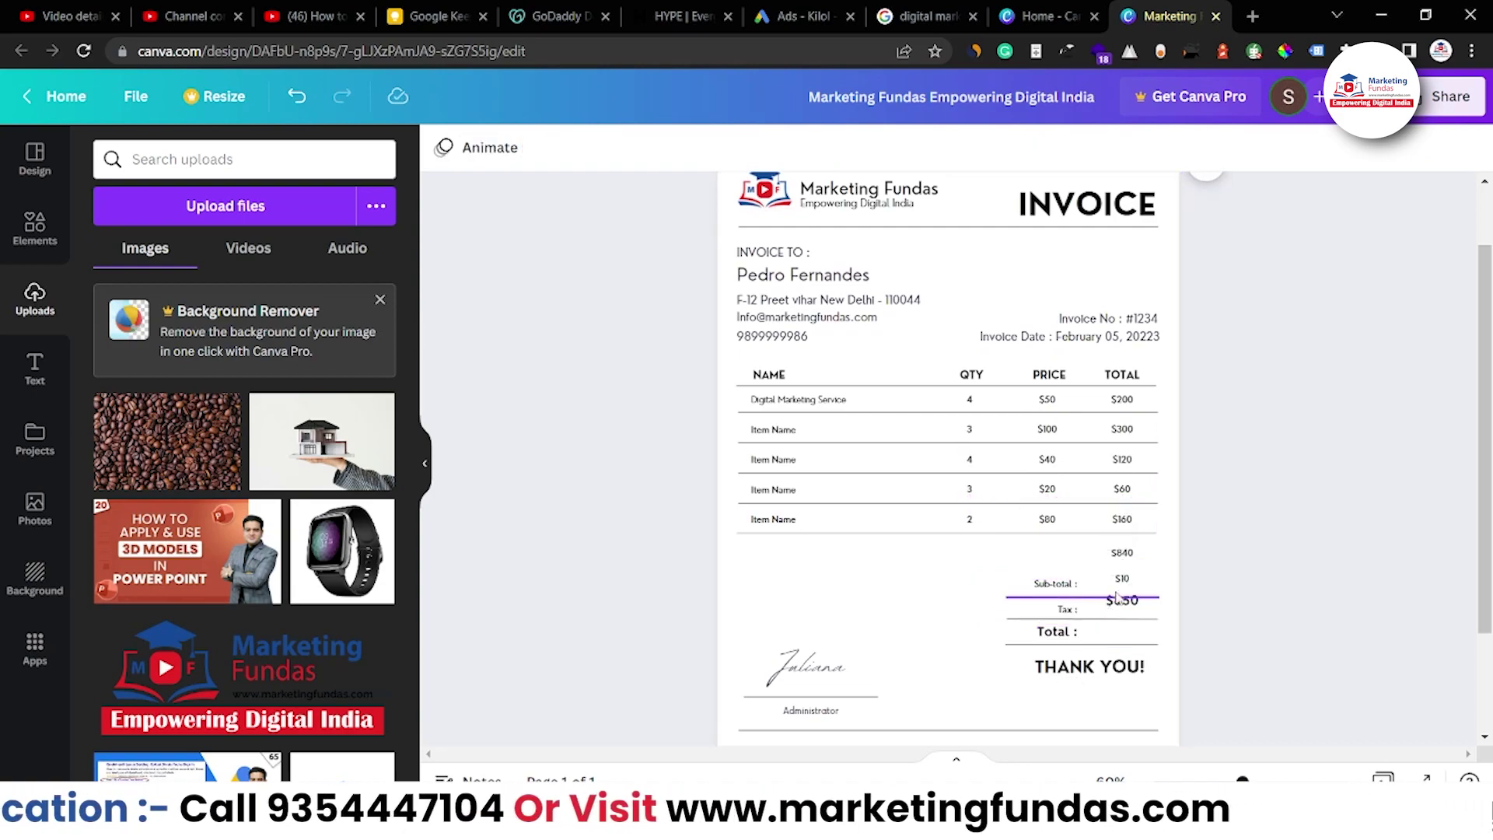
pyautogui.hotkey('ctrl', 'z')
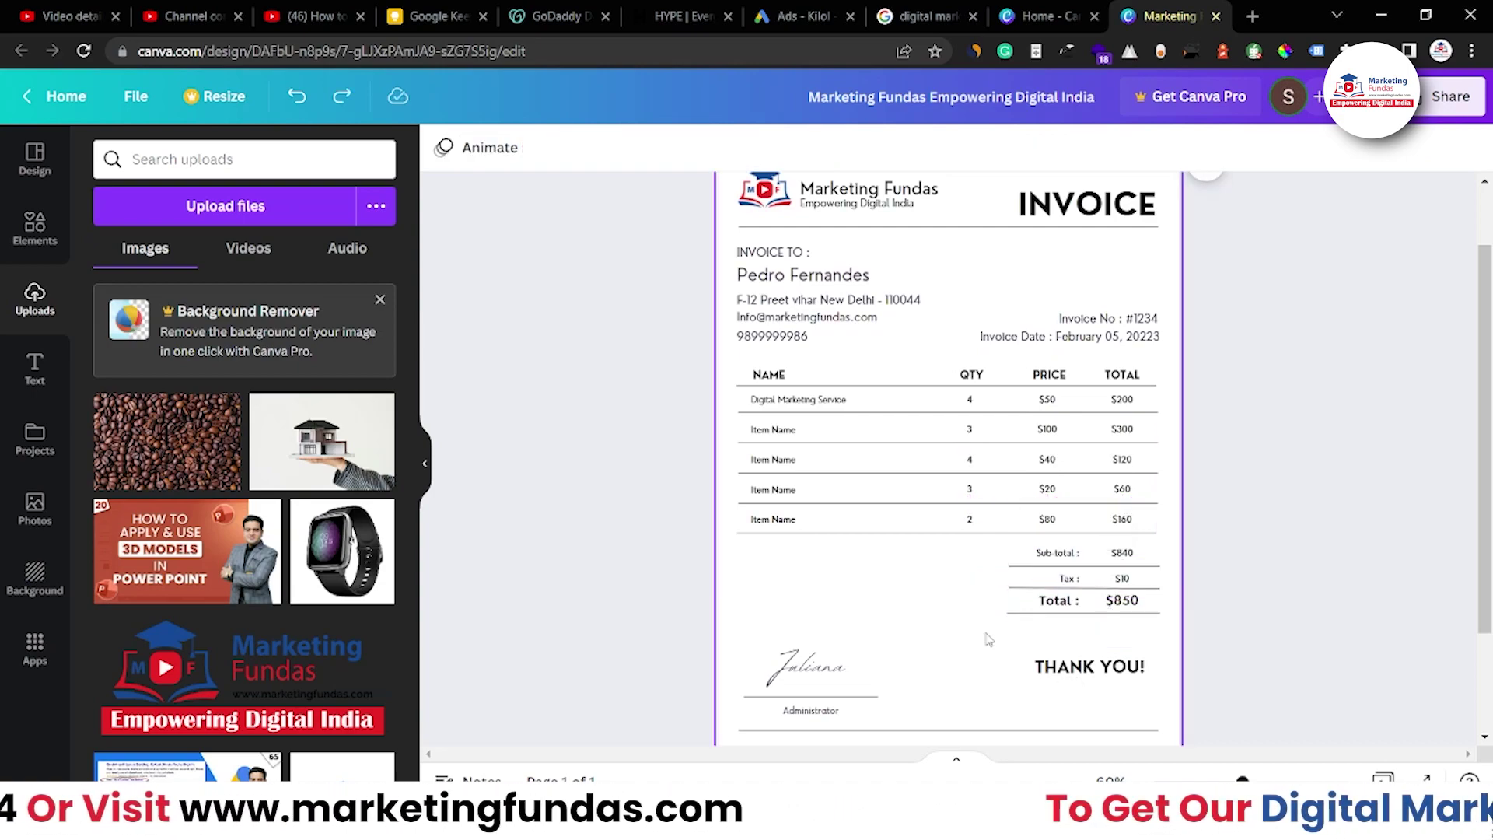
pyautogui.moveTo(1005, 633); pyautogui.dragTo(1089, 589)
# Lower the table's bottom divider by one row's space, just above the totals
pyautogui.click(871, 534)
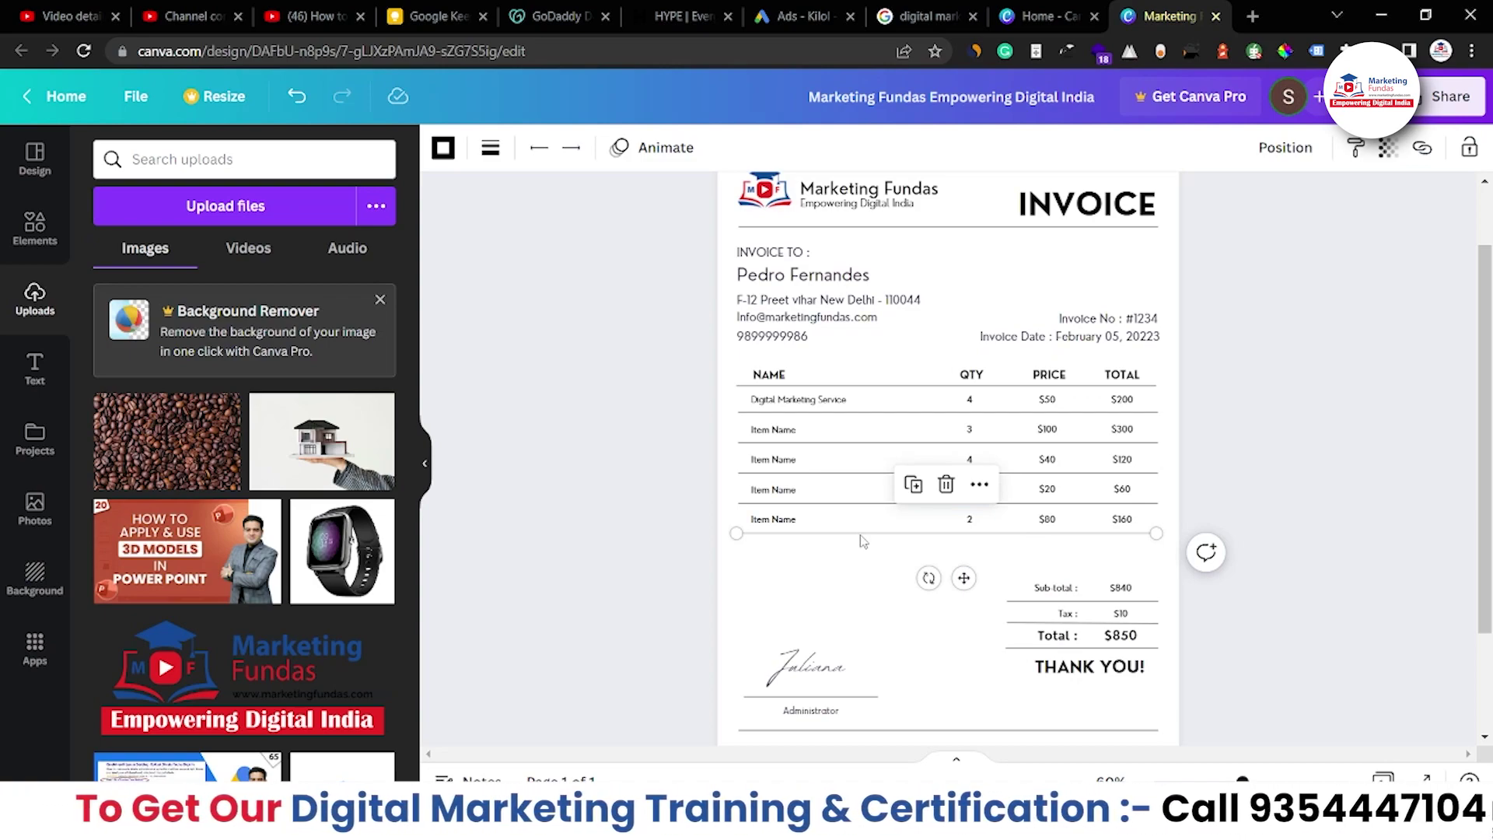
pyautogui.moveTo(861, 535); pyautogui.dragTo(861, 568)
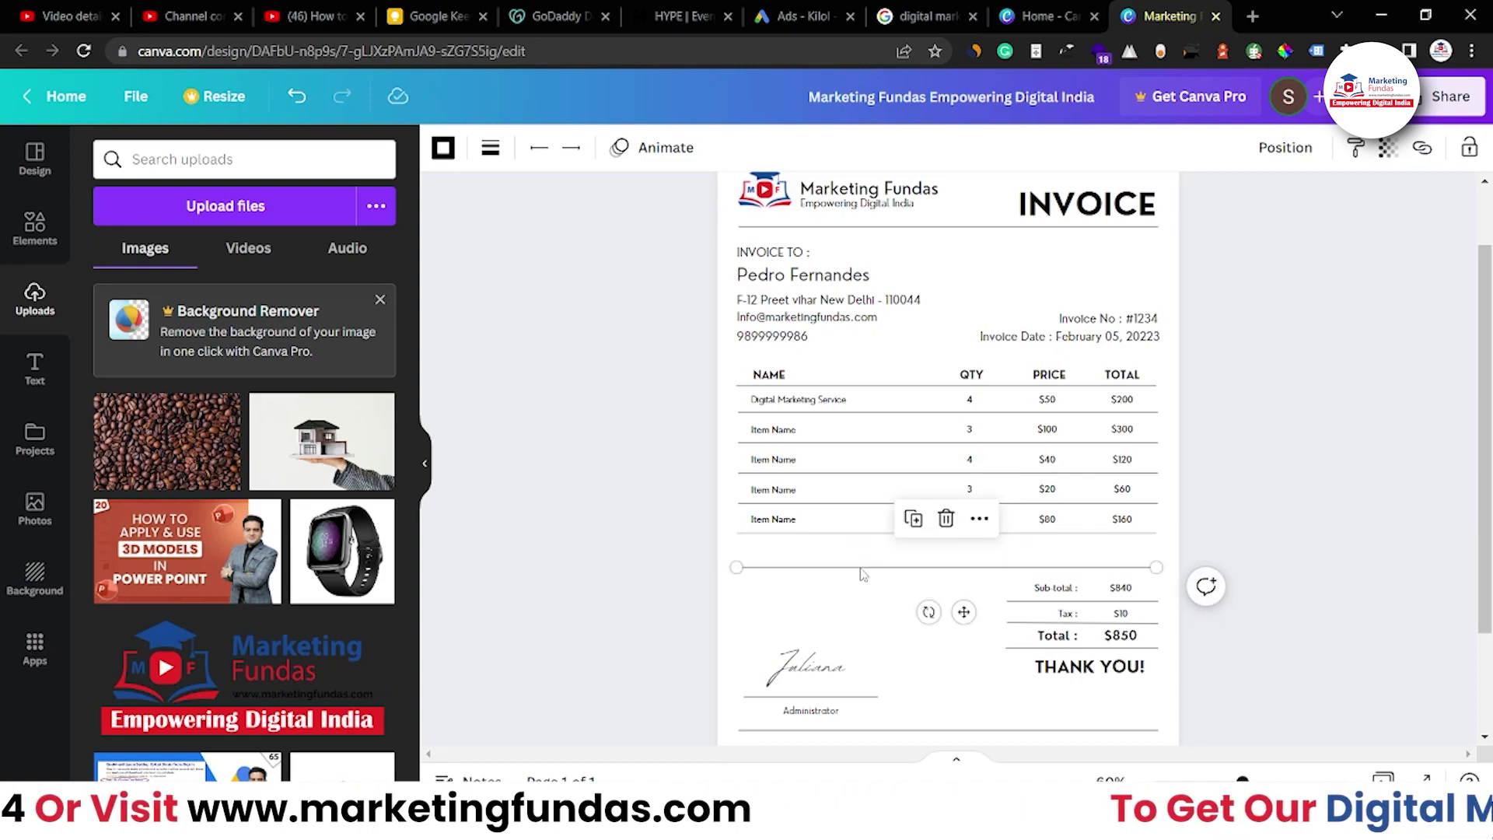
pyautogui.click(864, 600)
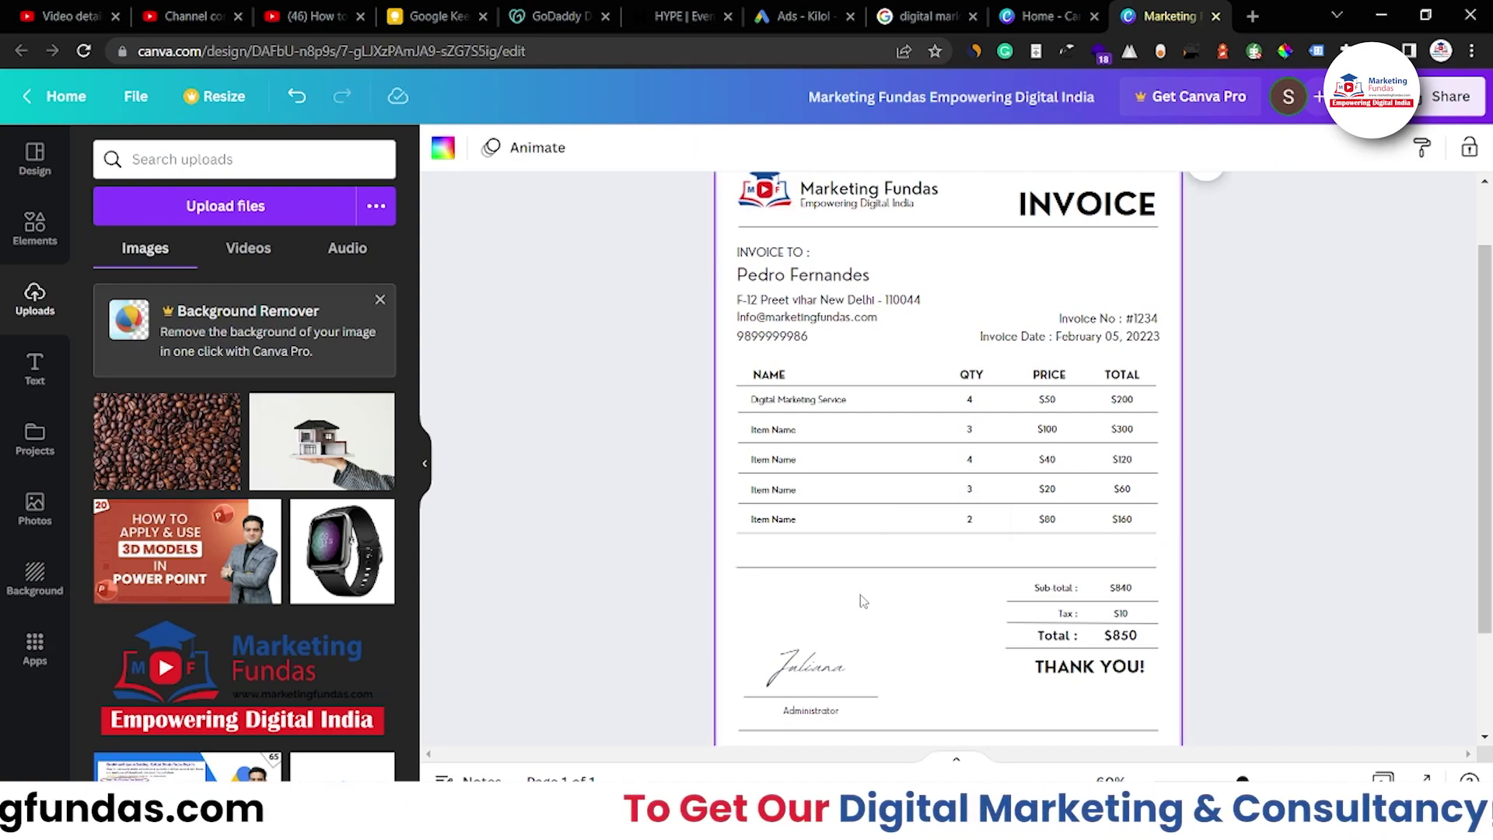
pyautogui.click(779, 529)
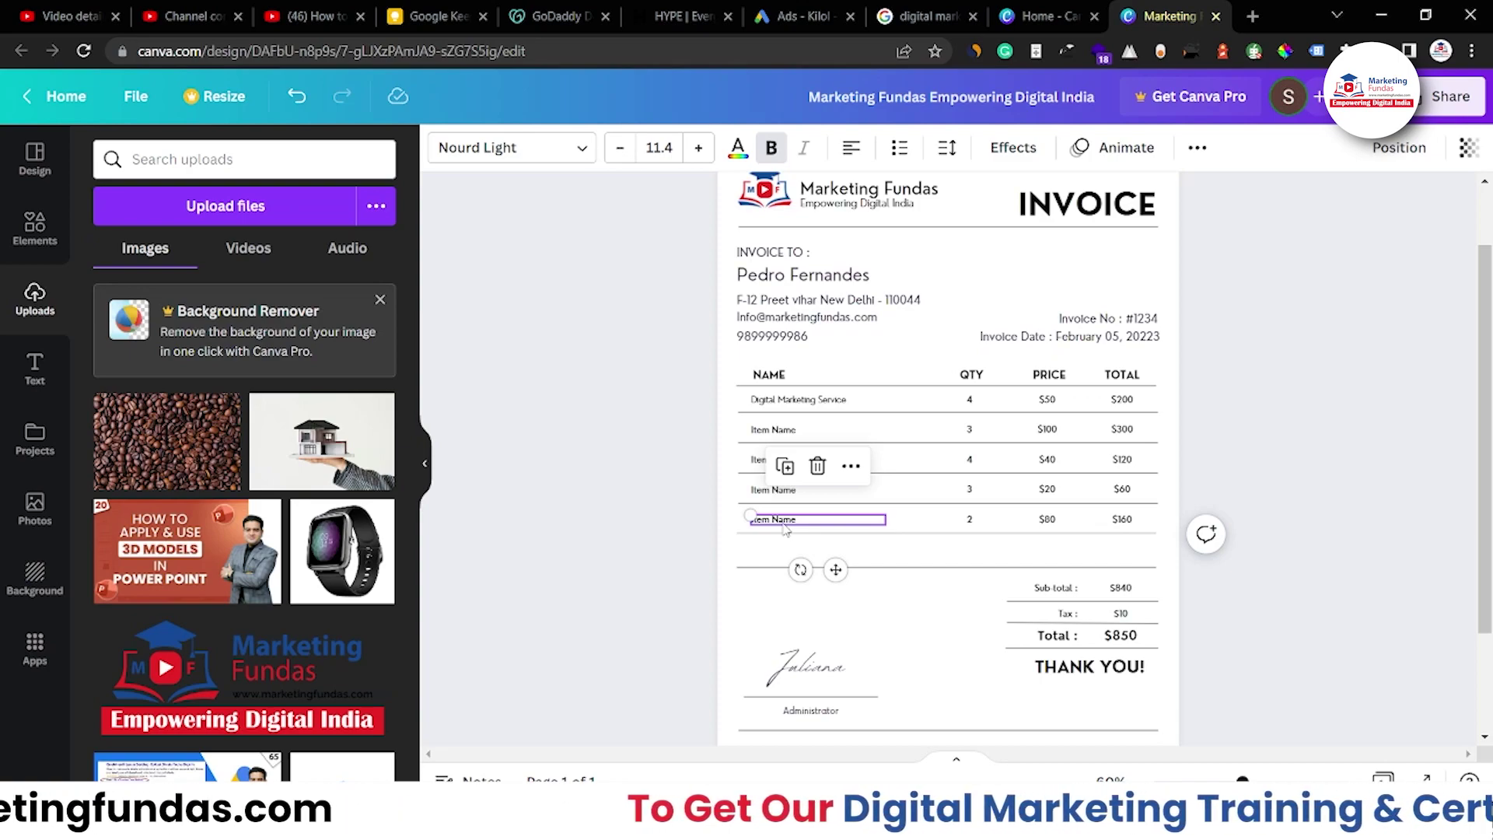
# Copy the item name into the empty sixth row and rename it 'SEO Services'
pyautogui.moveTo(784, 529); pyautogui.dragTo(784, 561)
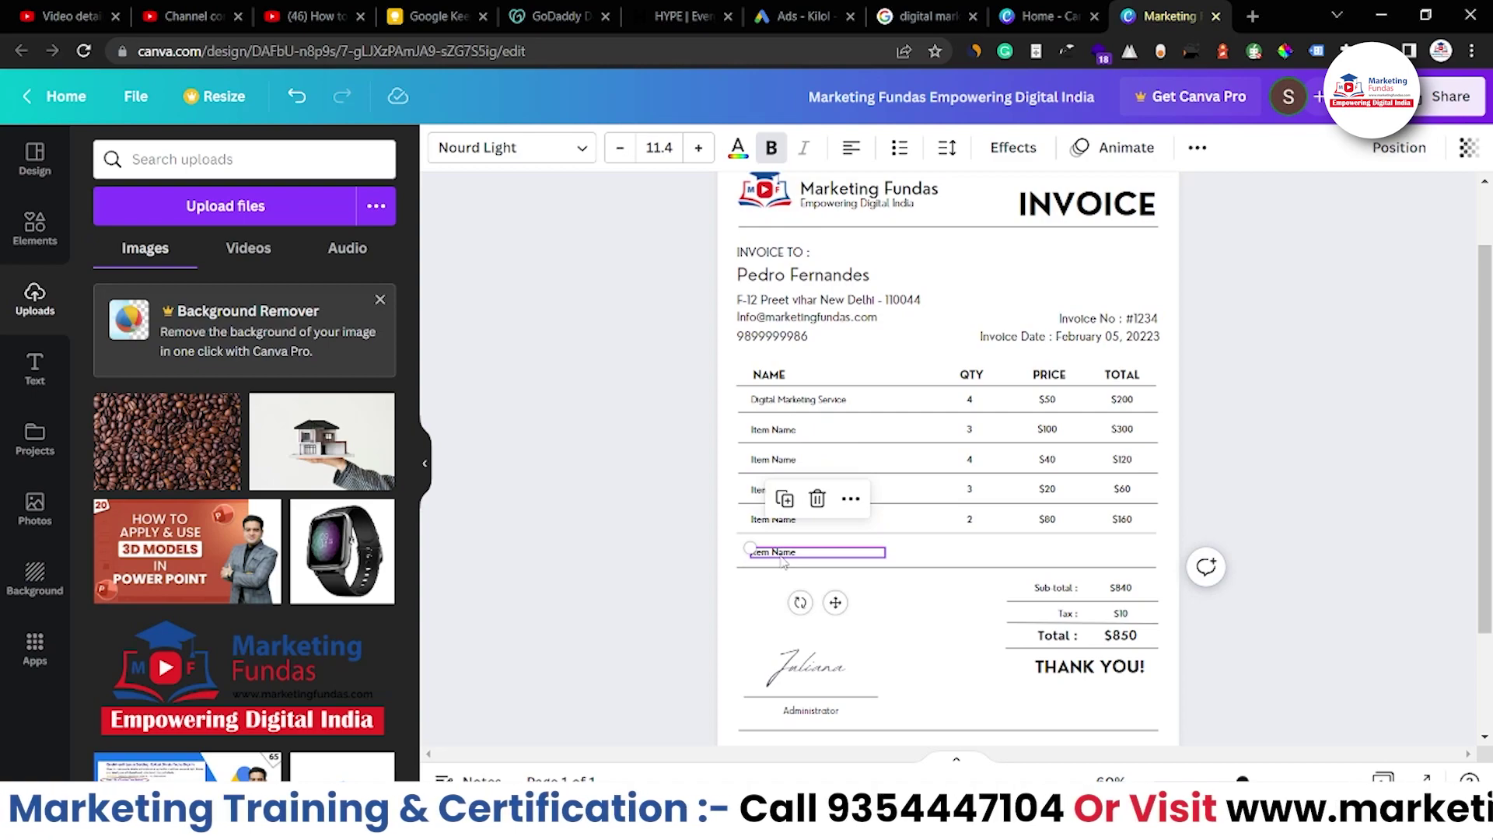
pyautogui.doubleClick(782, 554)
pyautogui.write('SEO Servic')
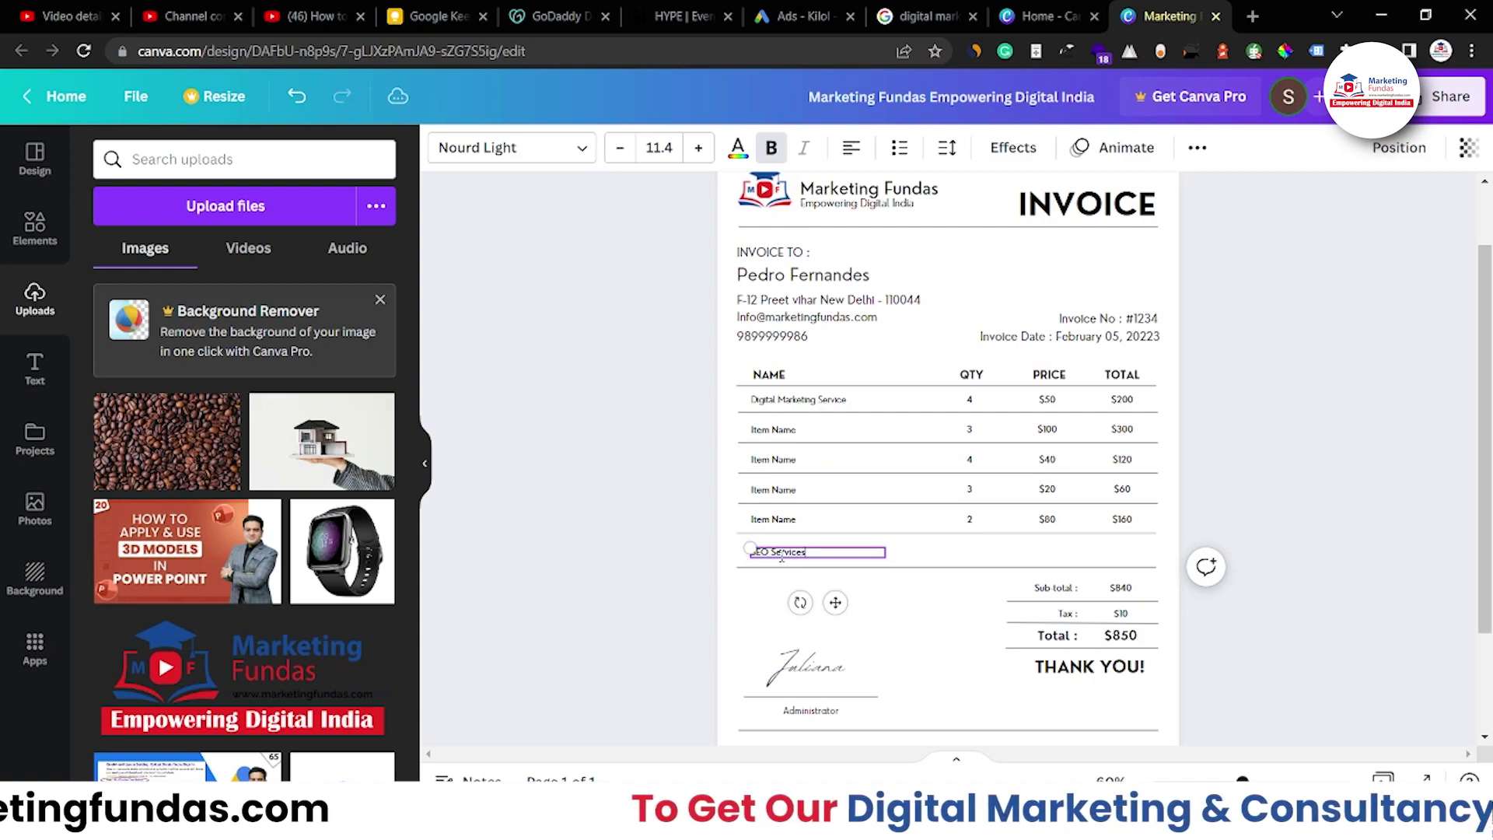
pyautogui.write('es')
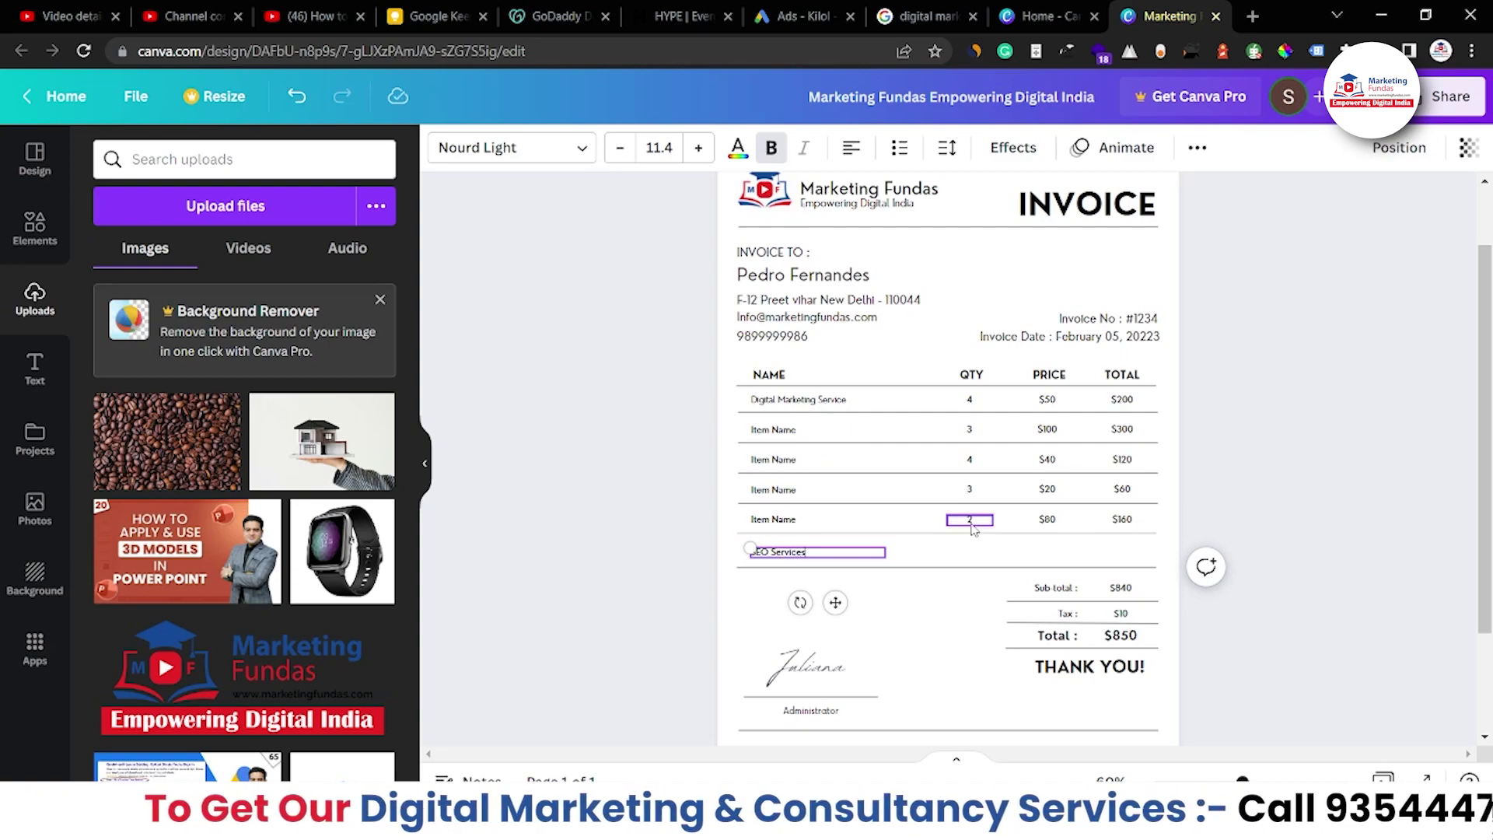
# Fill the SEO Services row with quantity 2, price $80 and total $160
pyautogui.click(971, 522)
pyautogui.moveTo(972, 529); pyautogui.dragTo(1054, 569)
pyautogui.click(1052, 521)
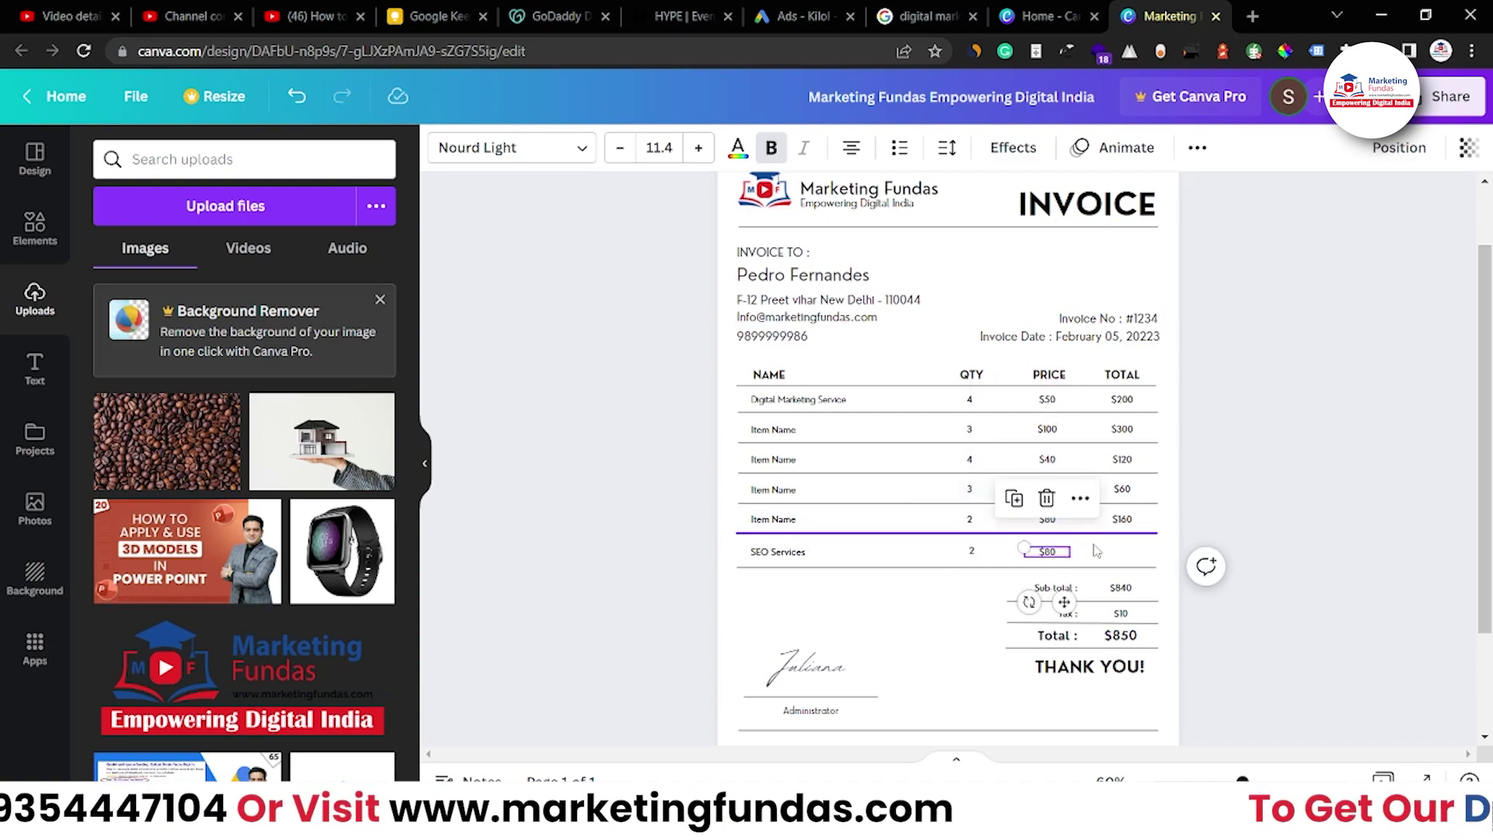
pyautogui.click(1136, 528)
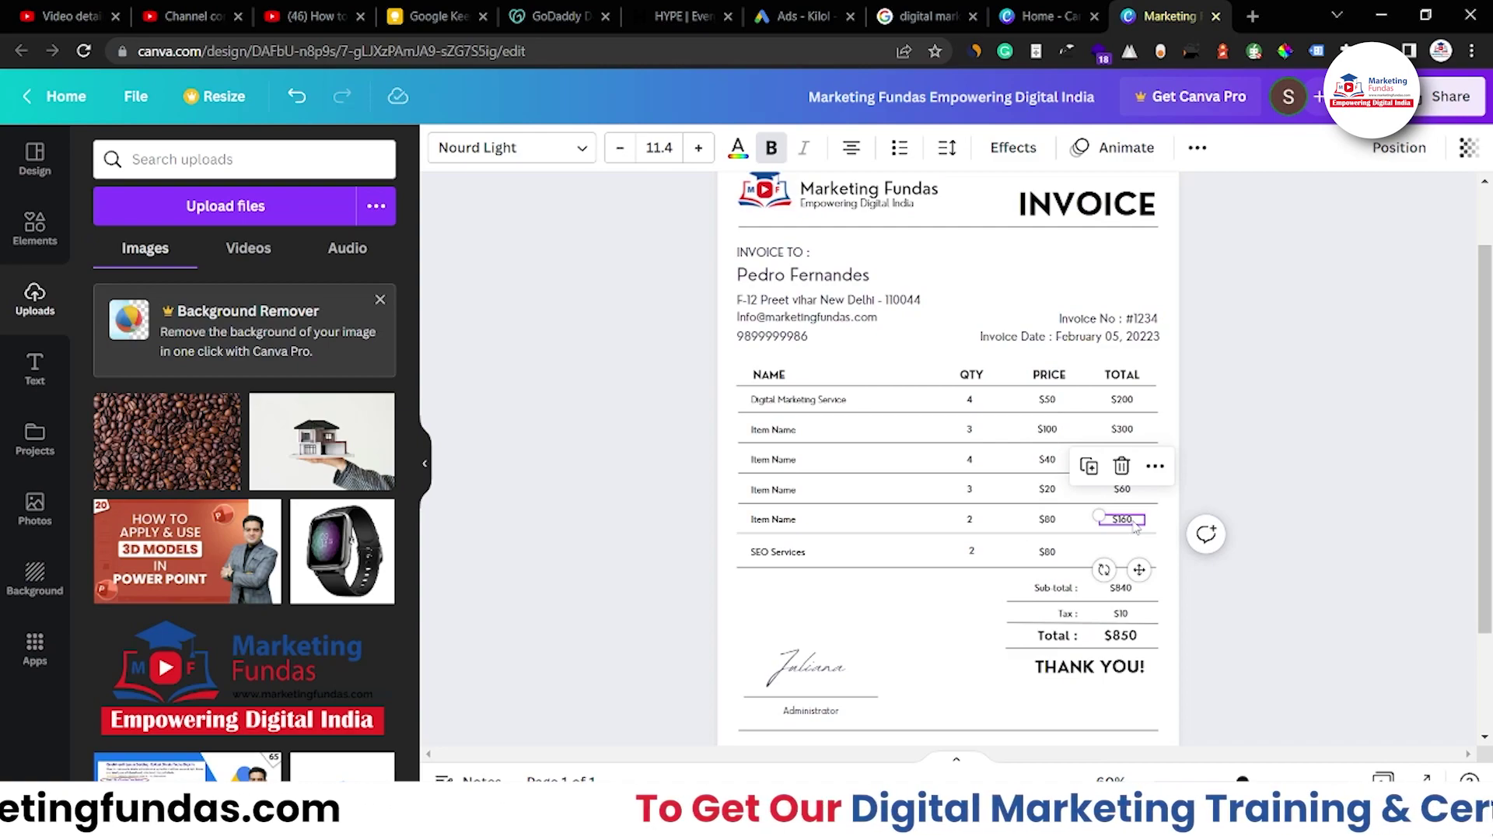
pyautogui.moveTo(1135, 534); pyautogui.dragTo(1133, 554)
pyautogui.click(971, 551)
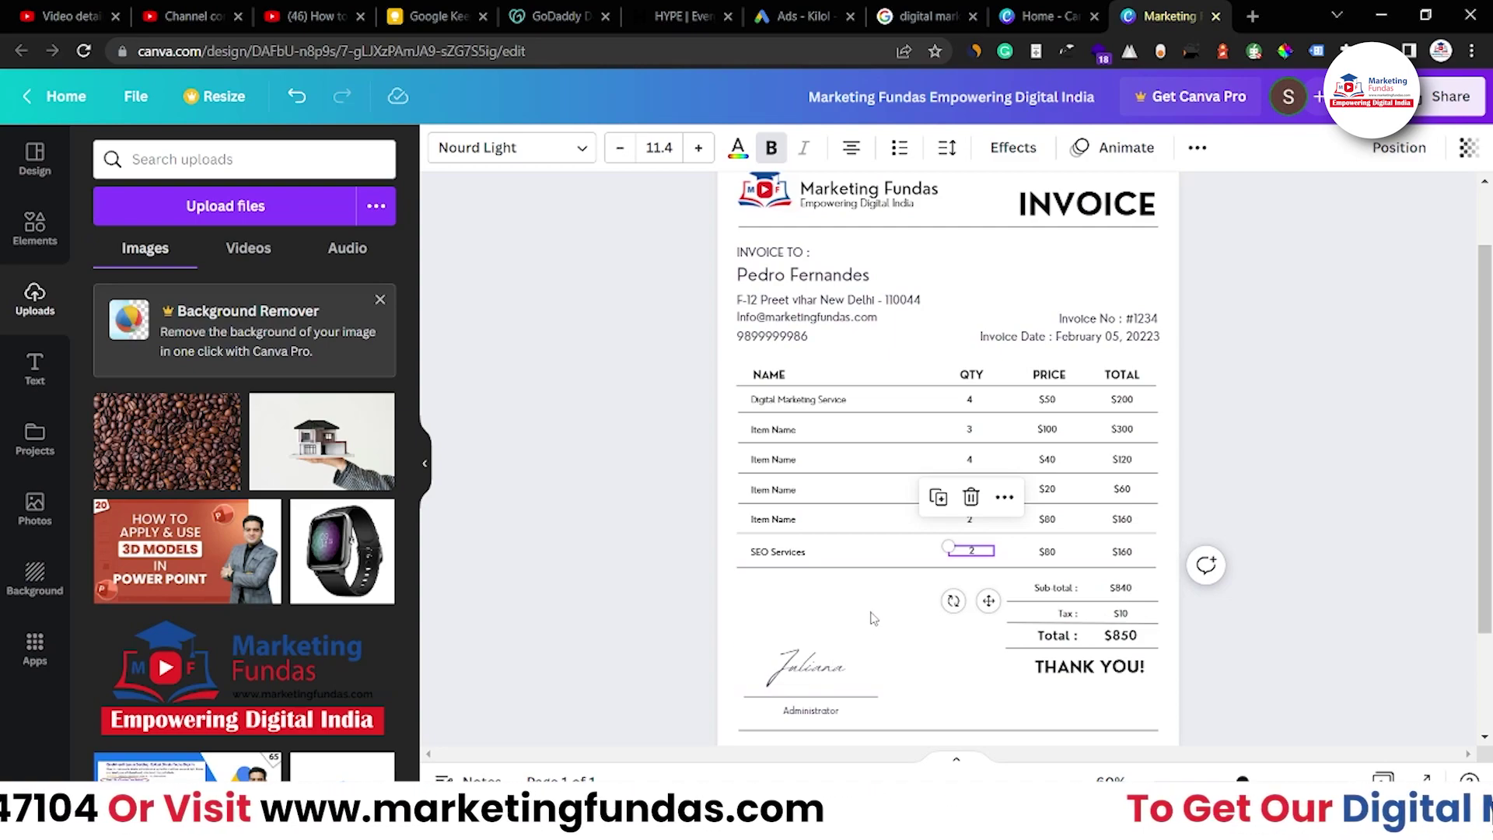
# Delete the handwritten signature together with its 'Administrator' caption
pyautogui.scroll(-3, 874, 618)
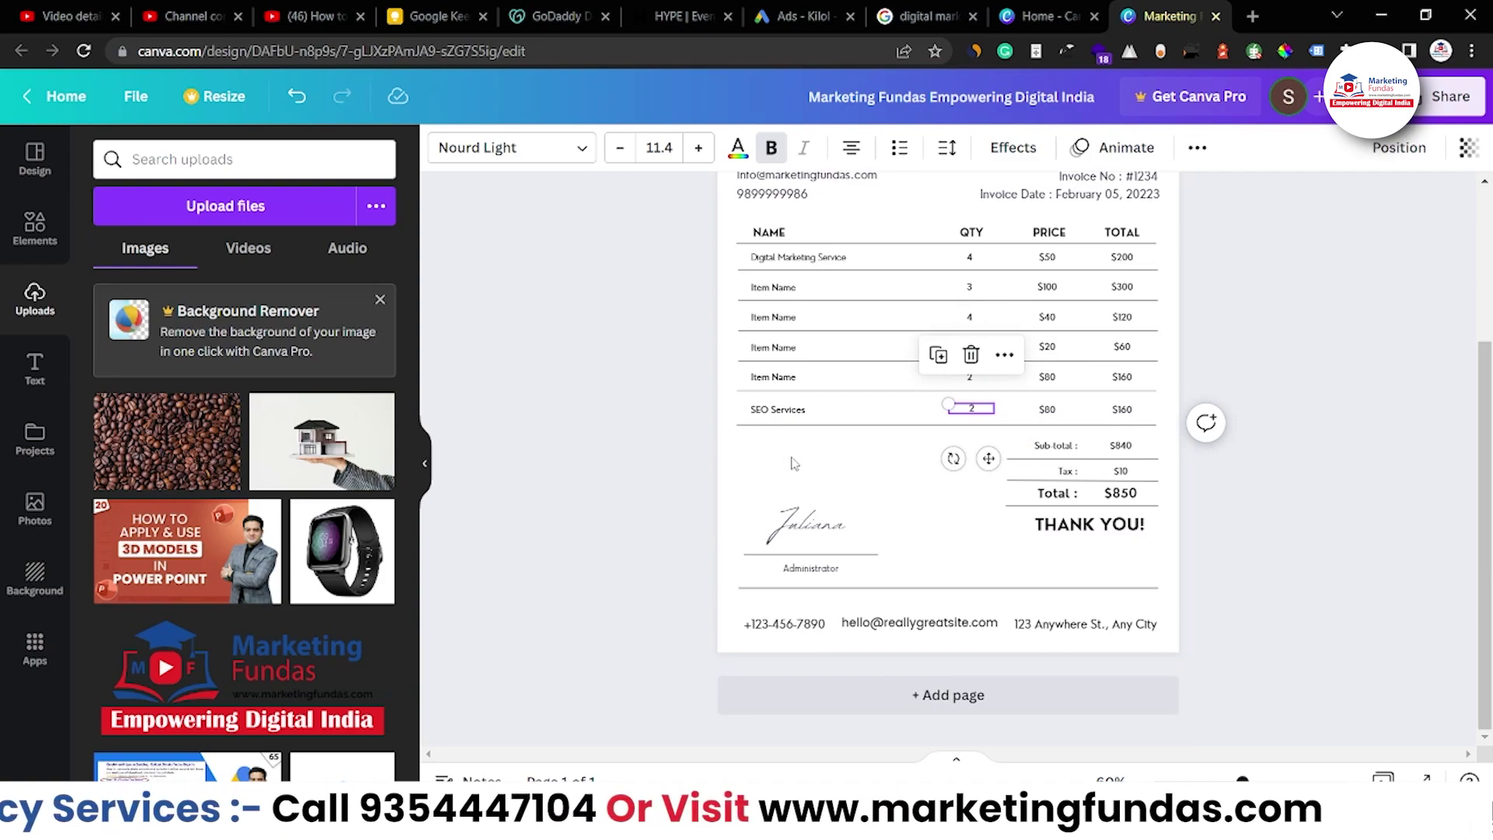
pyautogui.scroll(1, 795, 464)
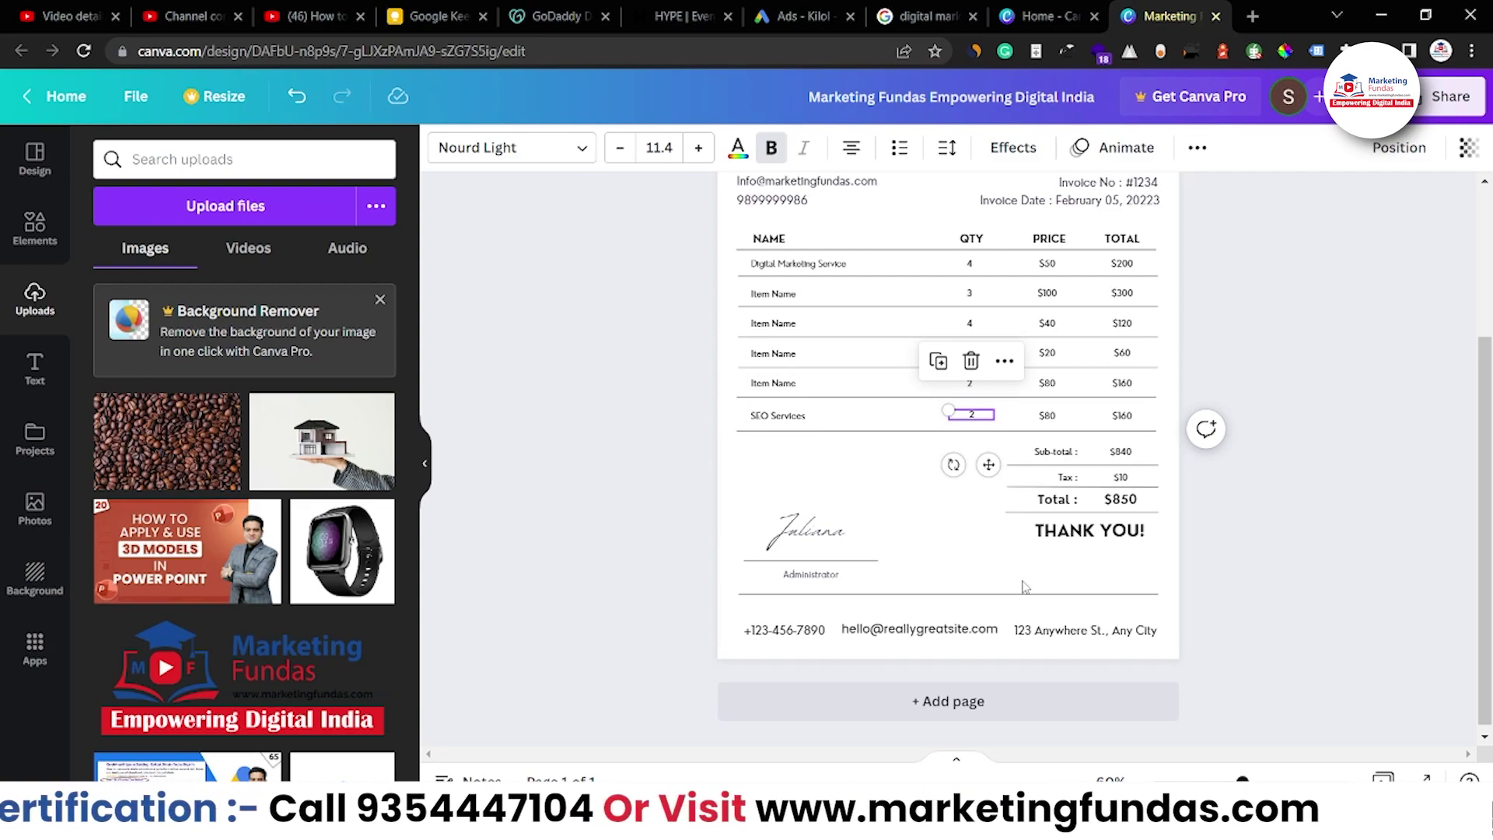
pyautogui.scroll(1, 855, 264)
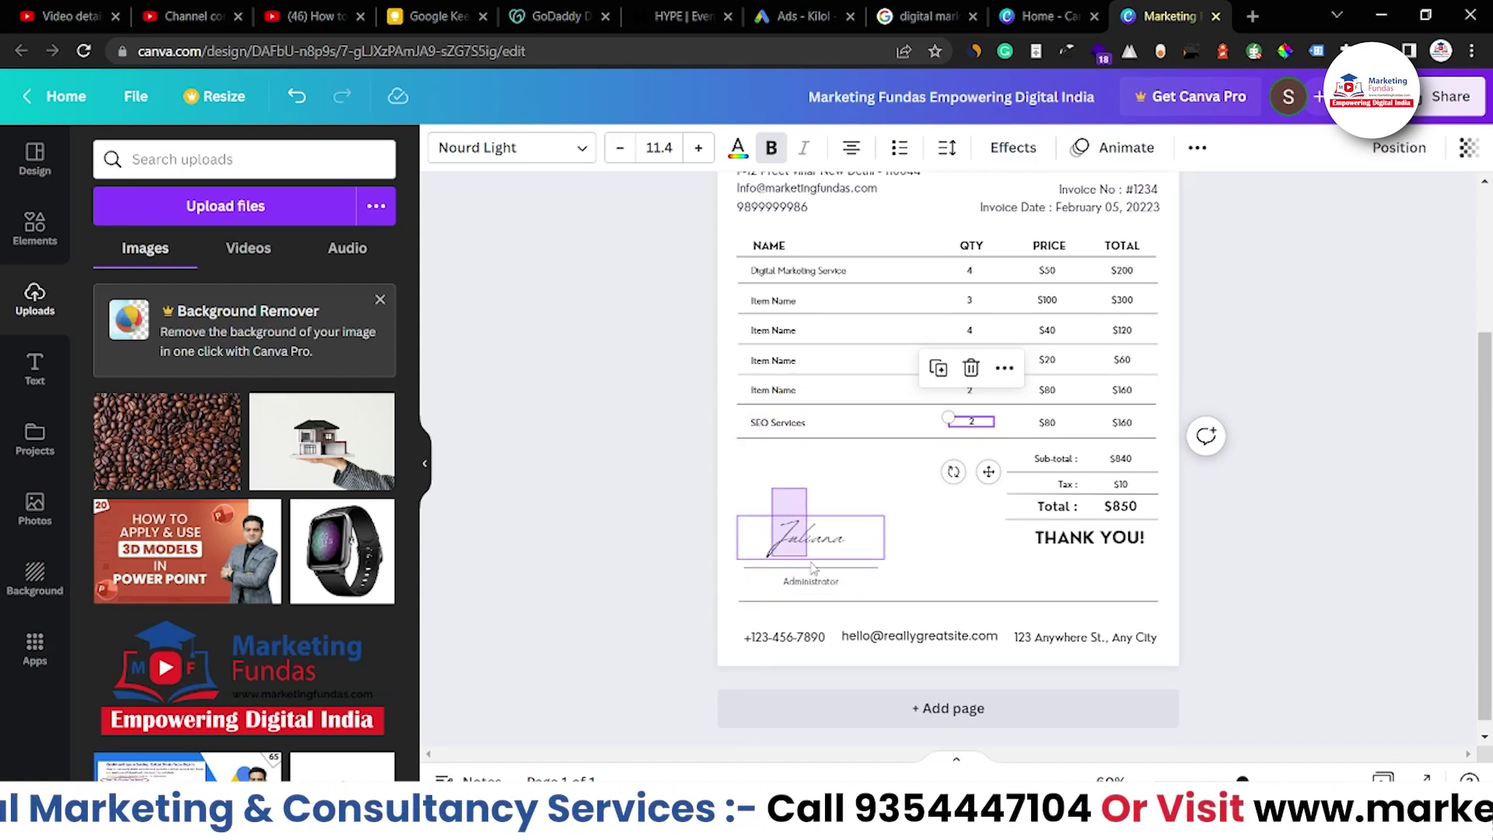
pyautogui.click(814, 568)
pyautogui.press('Delete')
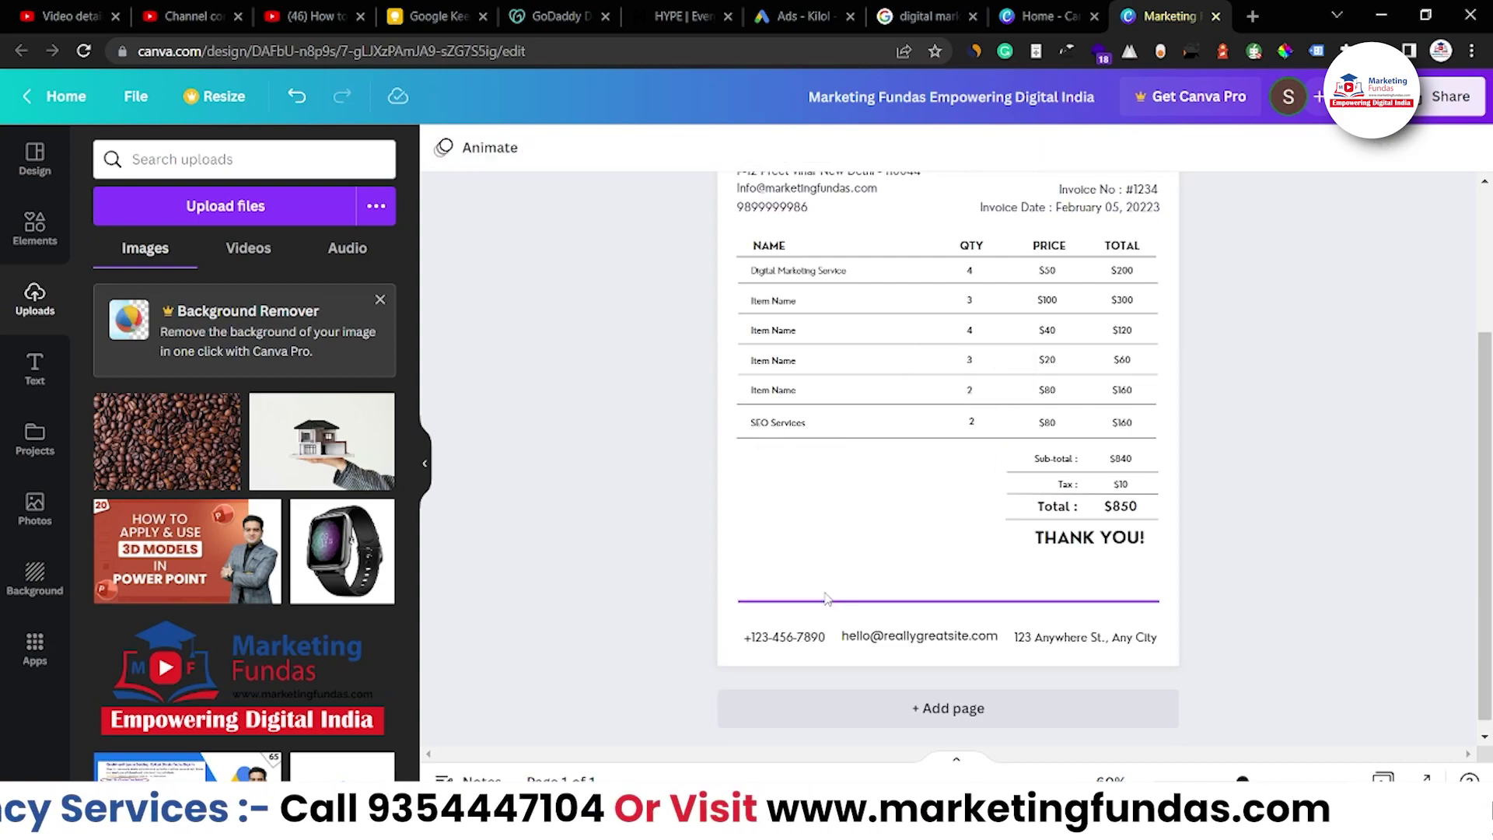
# Edit the footer phone number, e-mail and street address boxes
pyautogui.doubleClick(793, 634)
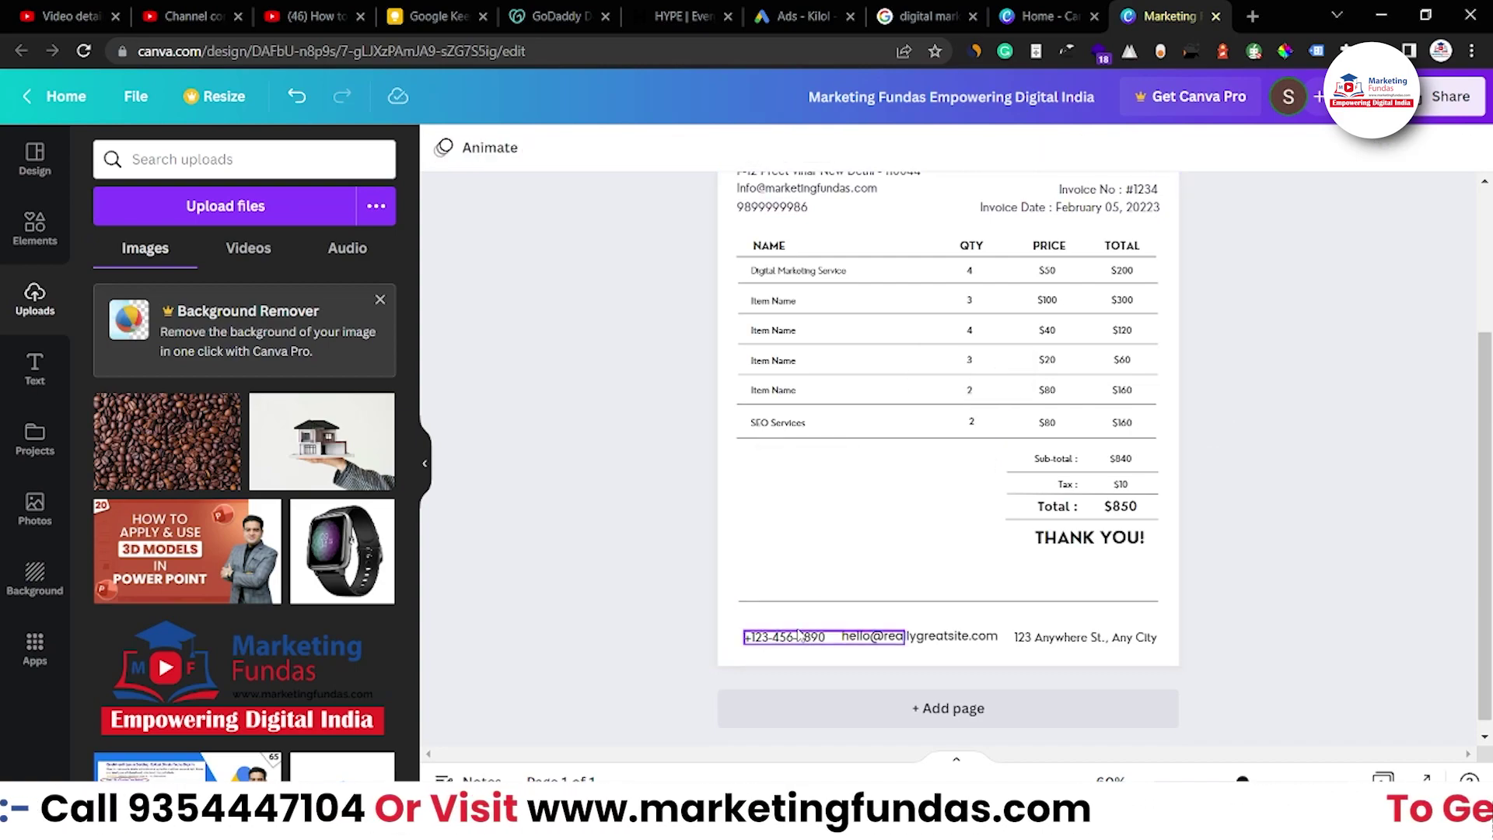
pyautogui.doubleClick(938, 643)
pyautogui.doubleClick(1132, 639)
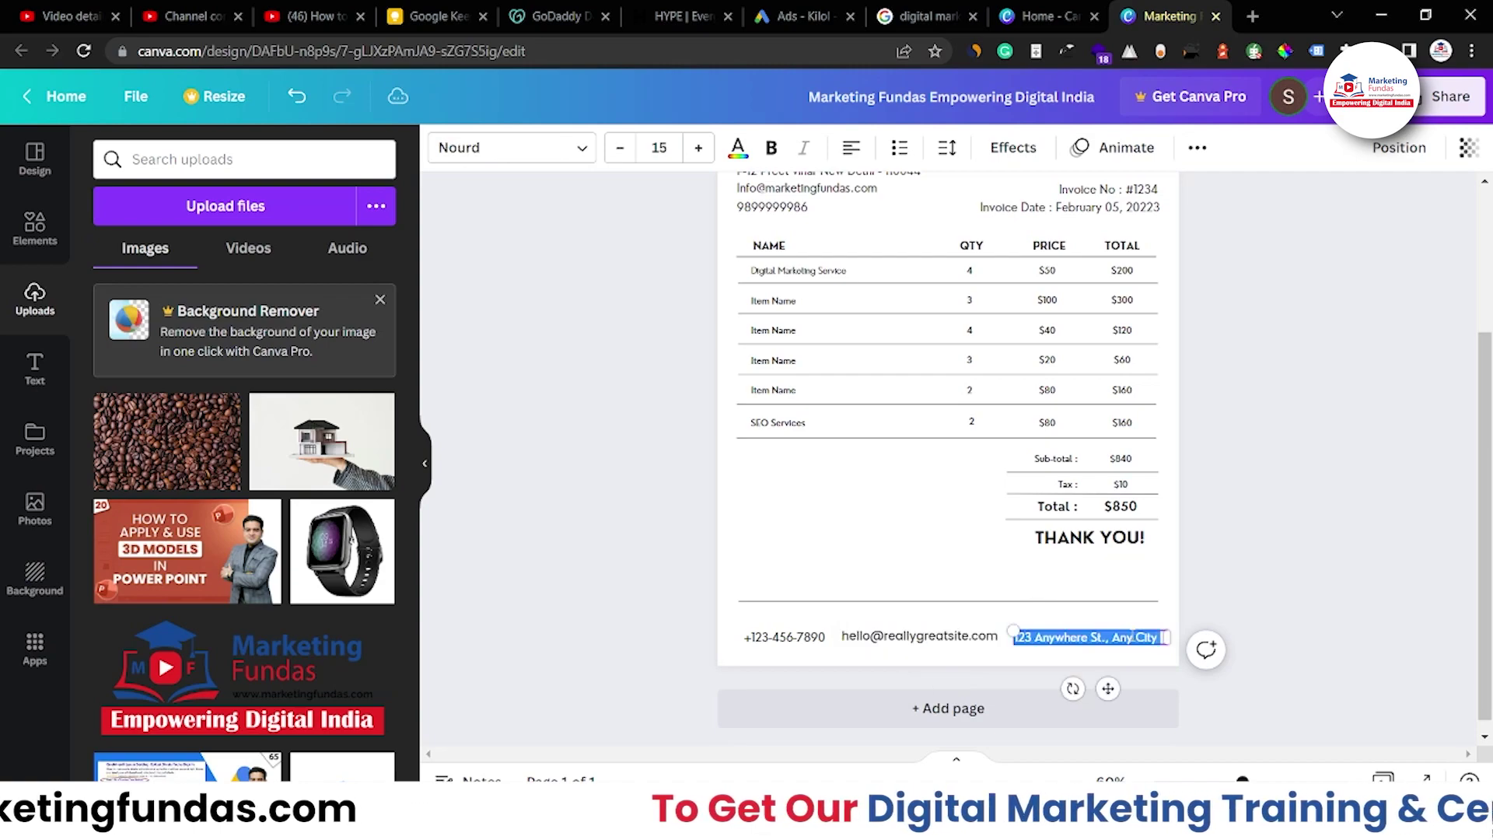
pyautogui.click(1365, 624)
pyautogui.scroll(2, 1365, 623)
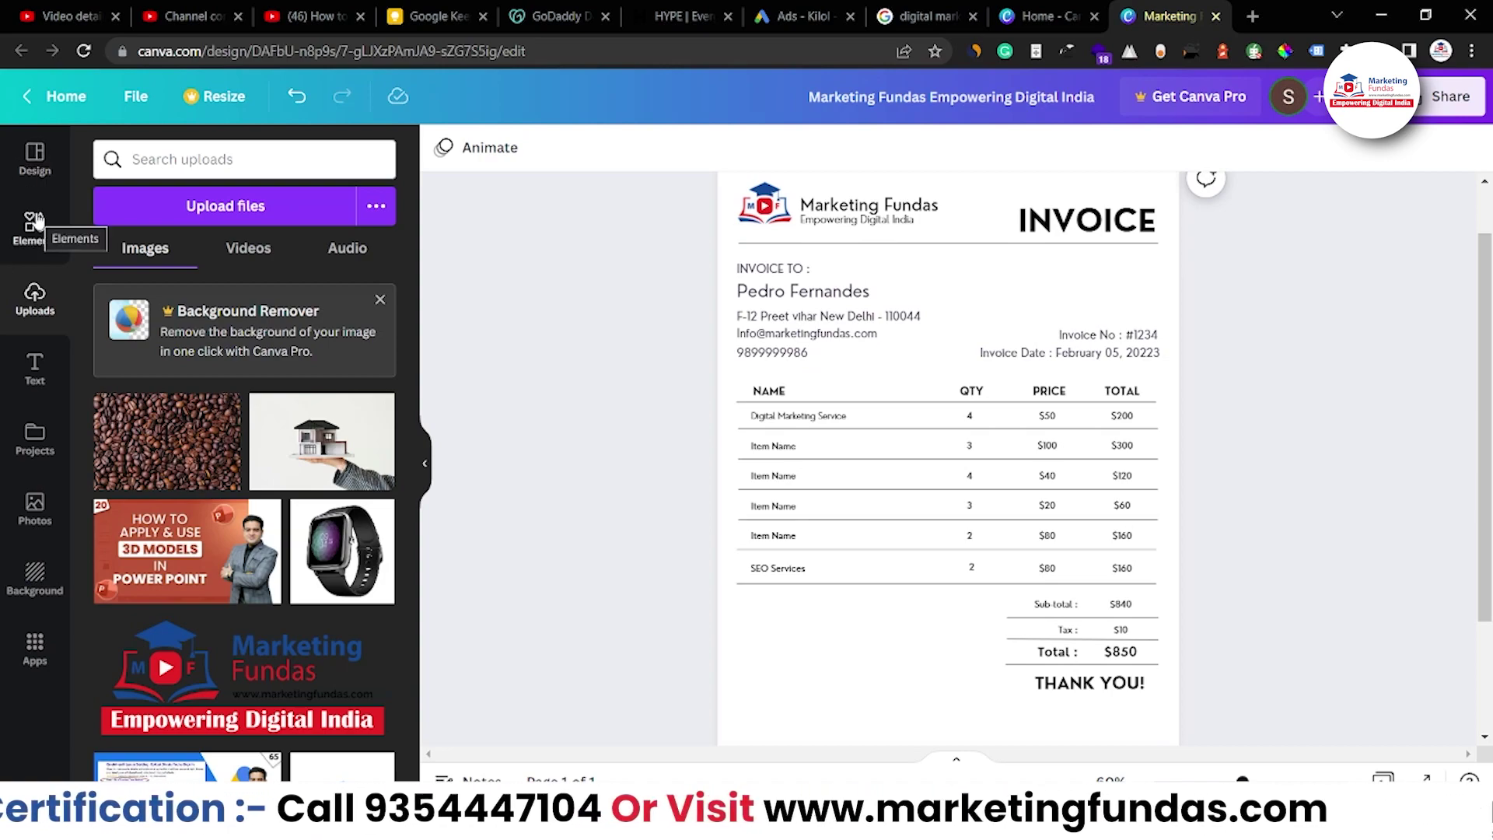
# Add page 2 from a grey-table Invoice template, then append a blank page 3
pyautogui.click(40, 168)
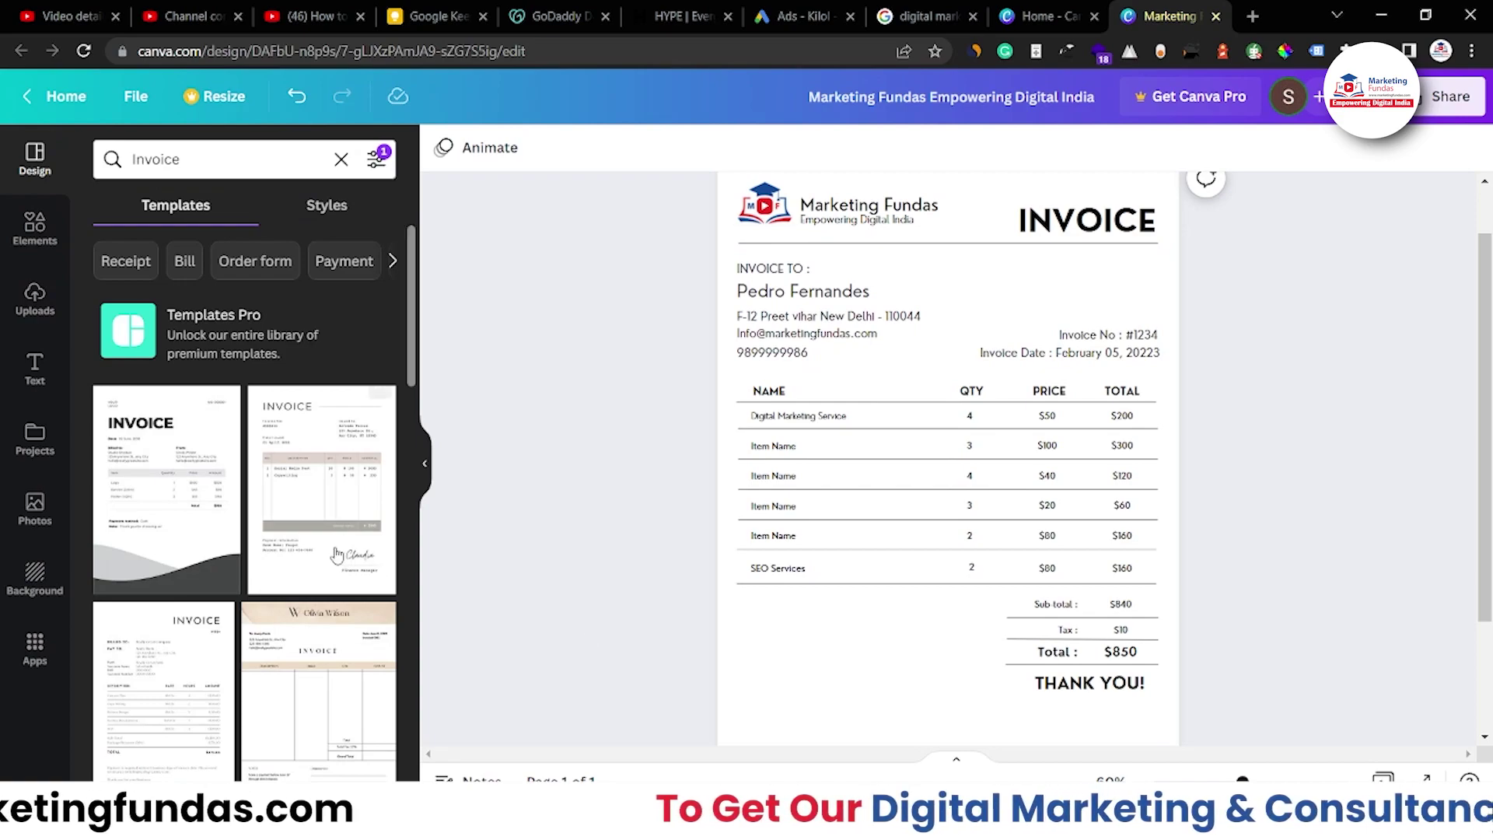
pyautogui.scroll(-2, 863, 684)
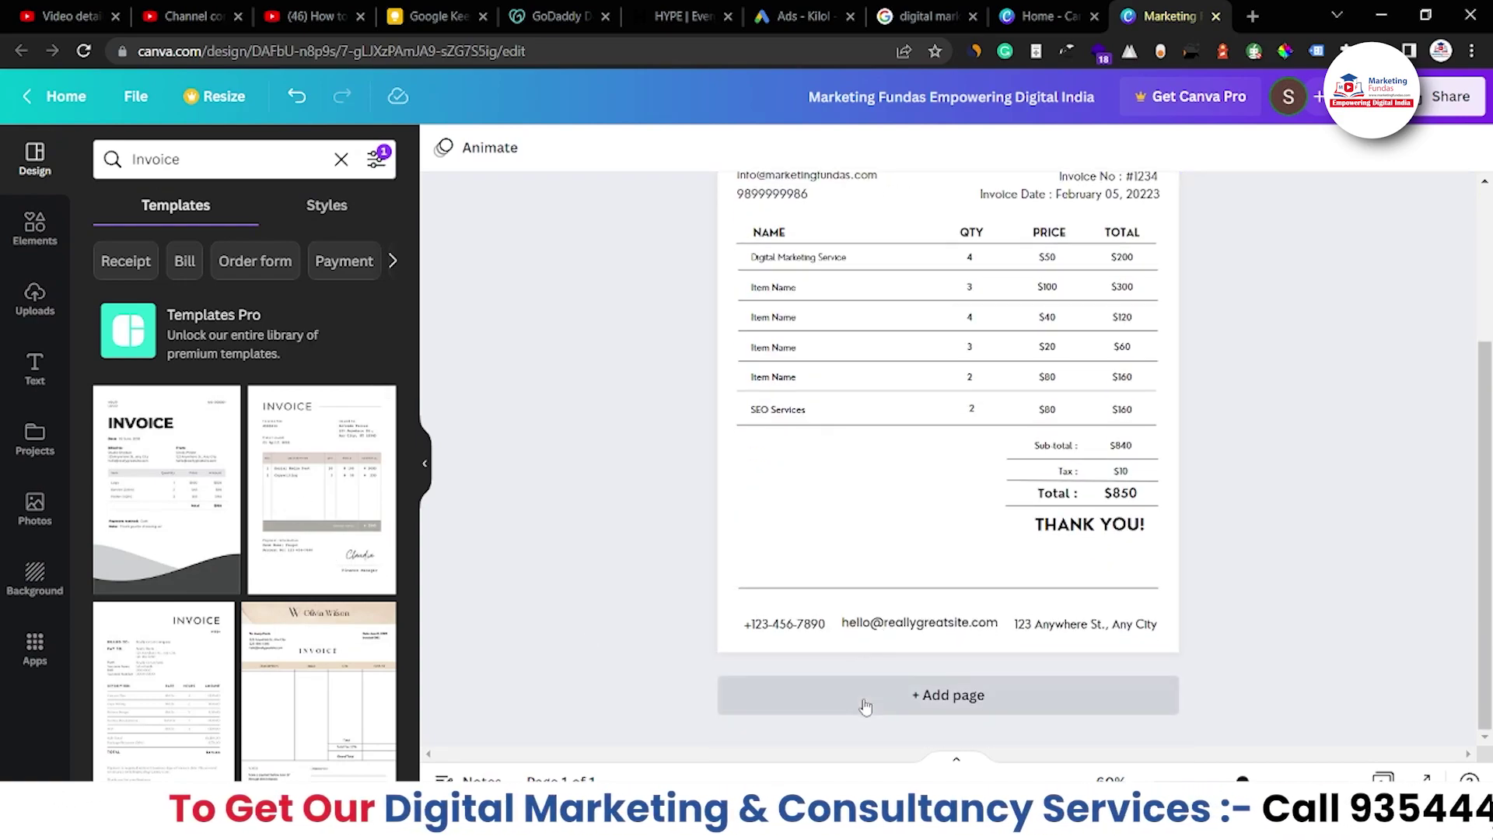
pyautogui.click(321, 490)
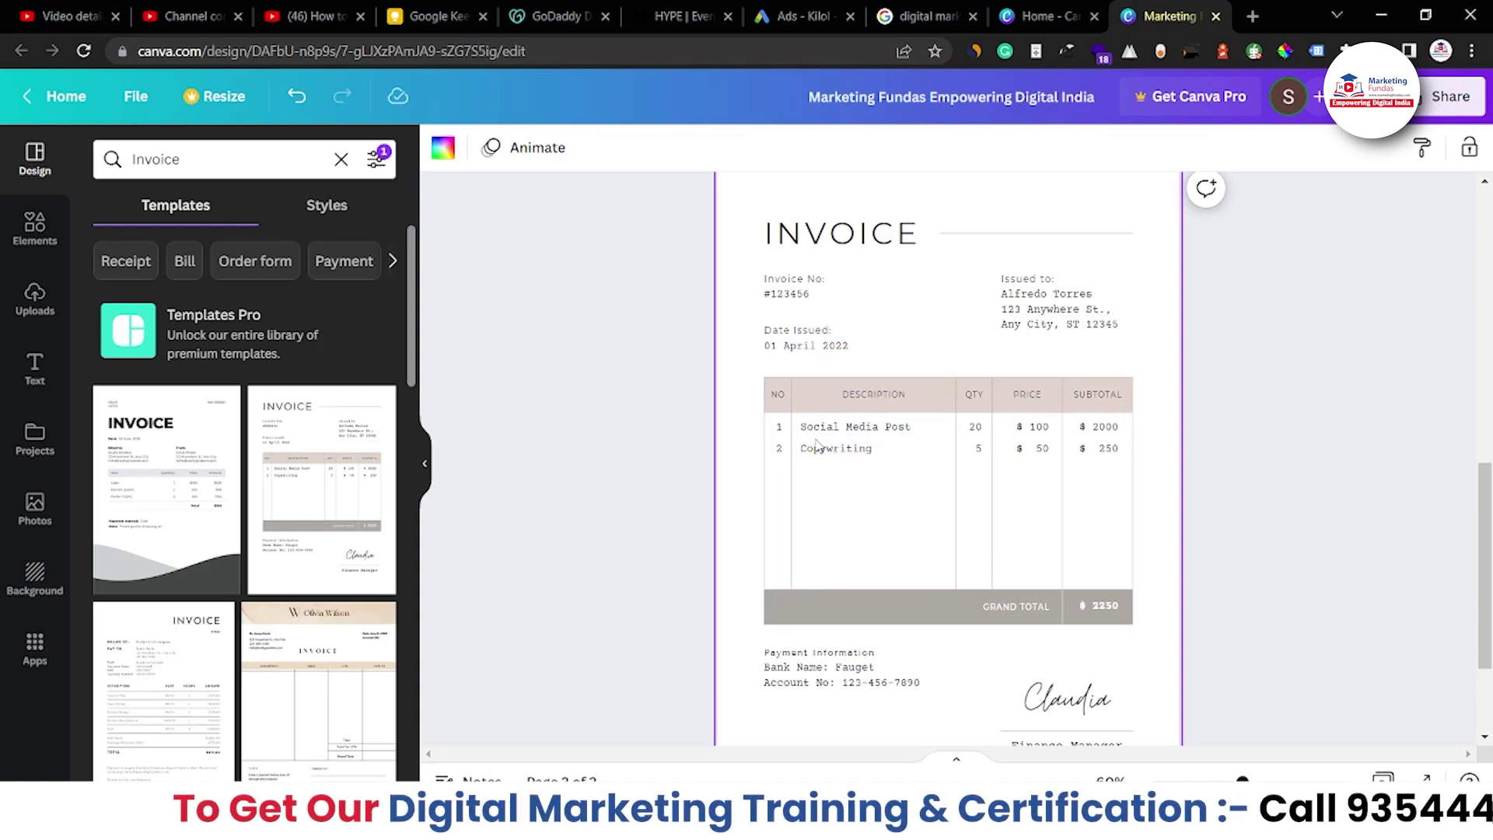
pyautogui.scroll(-2, 746, 544)
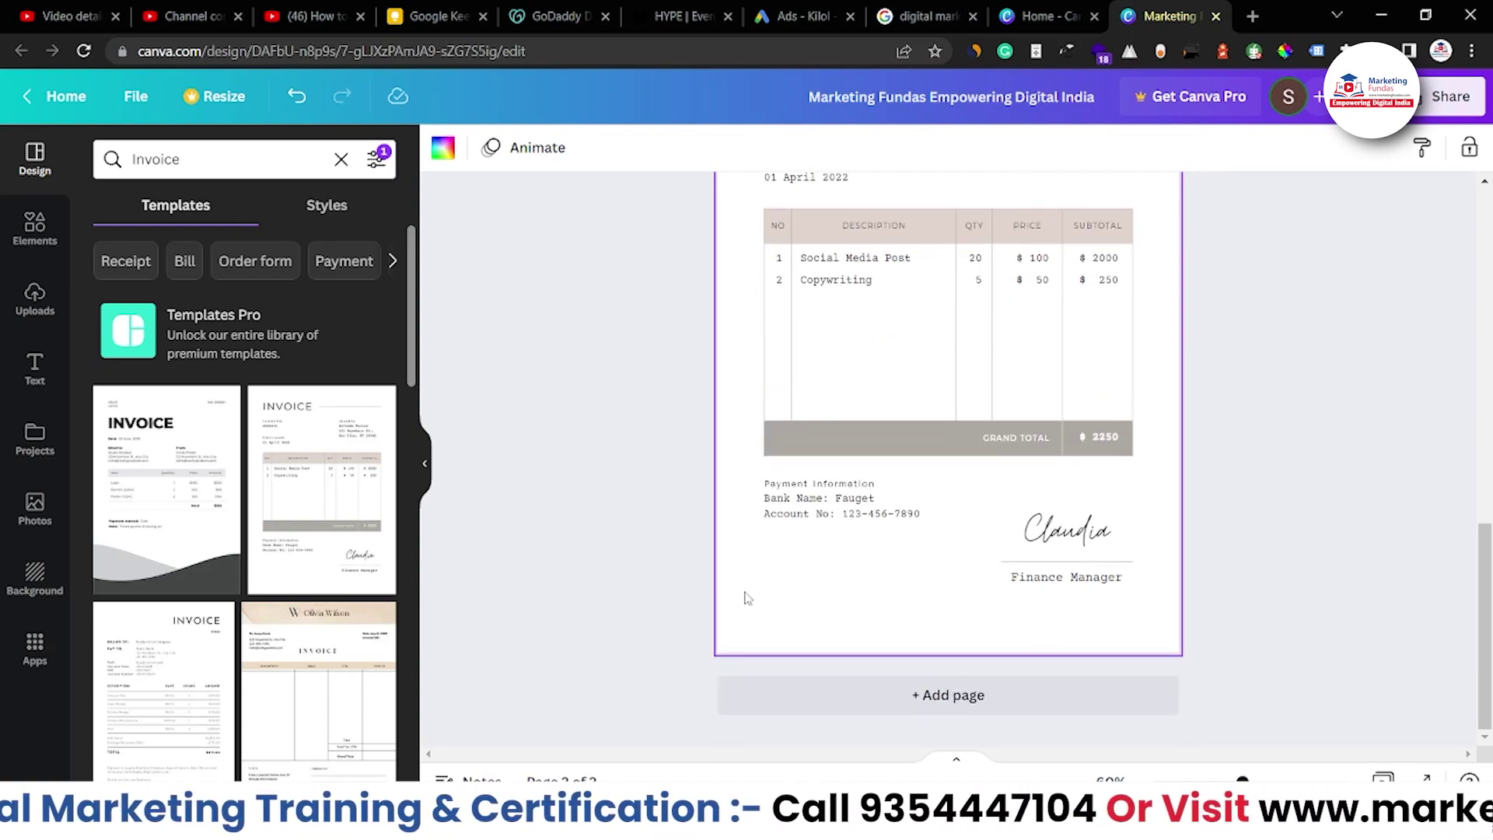
pyautogui.click(881, 697)
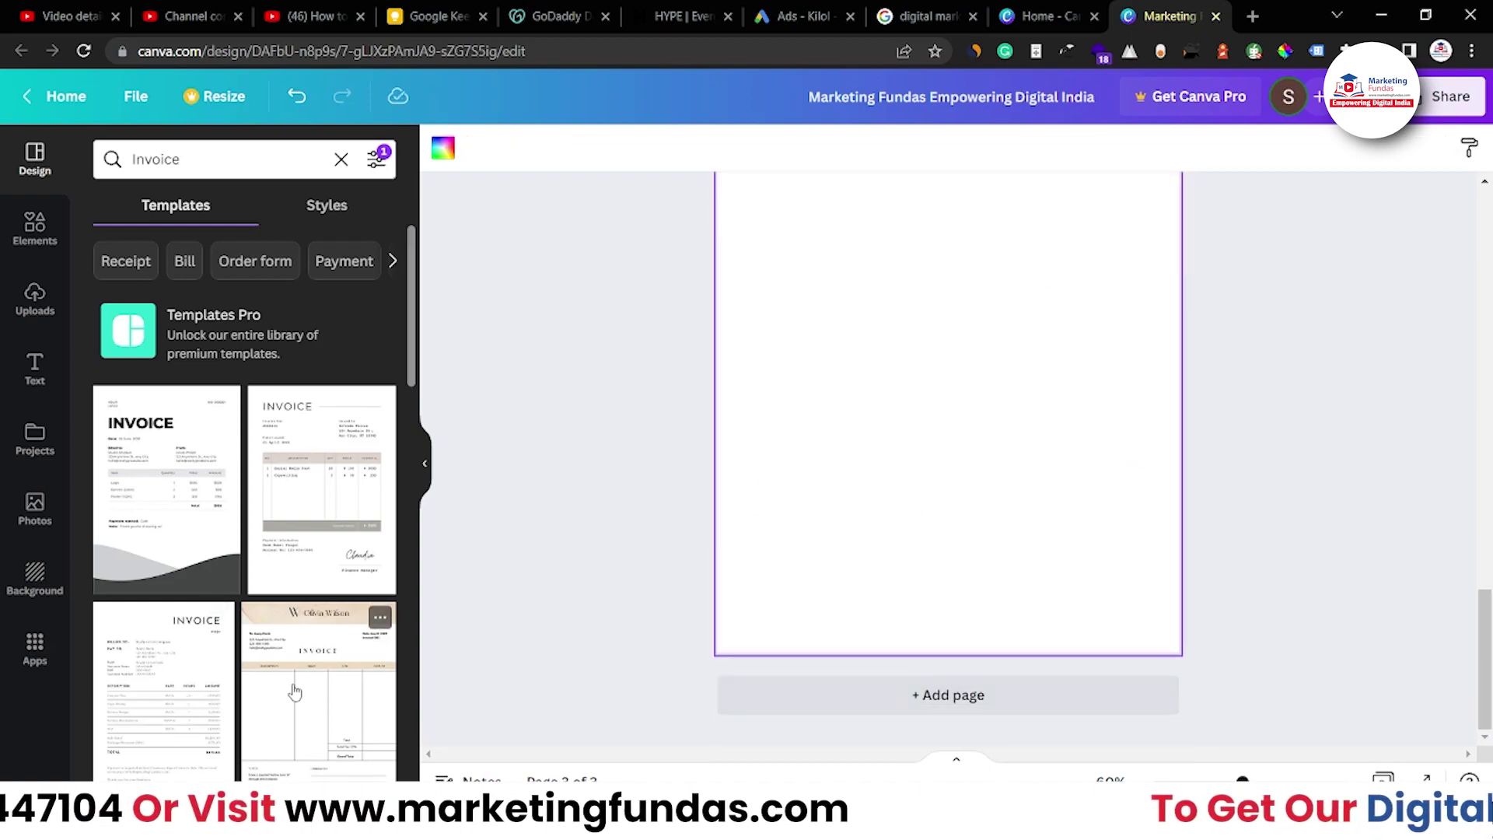
# Apply the peach watercolour invoice template, with Description, Price, Qty and Amount columns, to page 3
pyautogui.click(319, 676)
pyautogui.scroll(3, 675, 459)
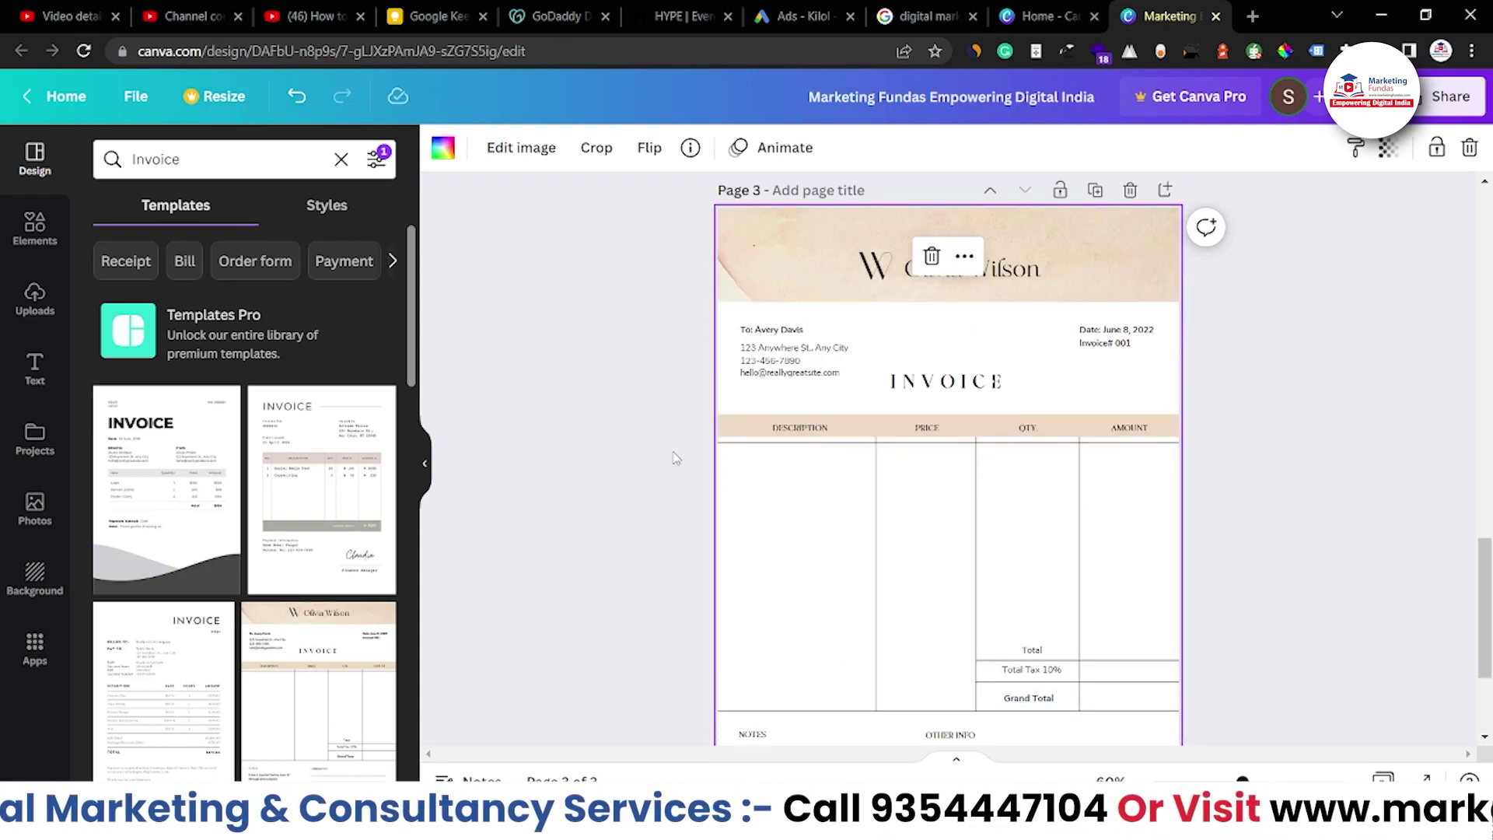
pyautogui.click(675, 459)
pyautogui.scroll(-1, 670, 467)
pyautogui.scroll(1, 667, 476)
pyautogui.scroll(-3, 665, 475)
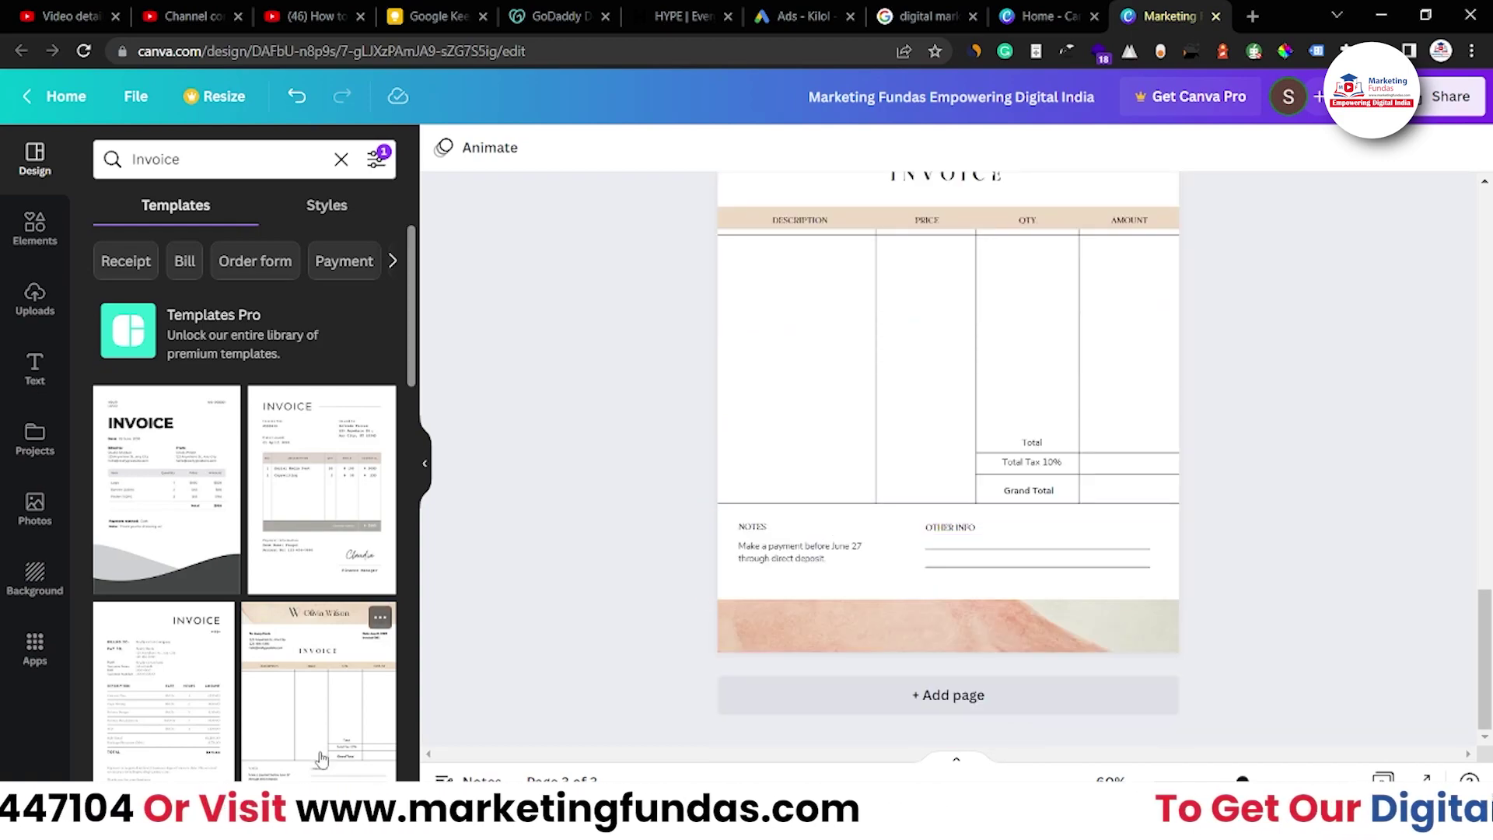
pyautogui.scroll(-4, 319, 760)
pyautogui.scroll(-10, 321, 758)
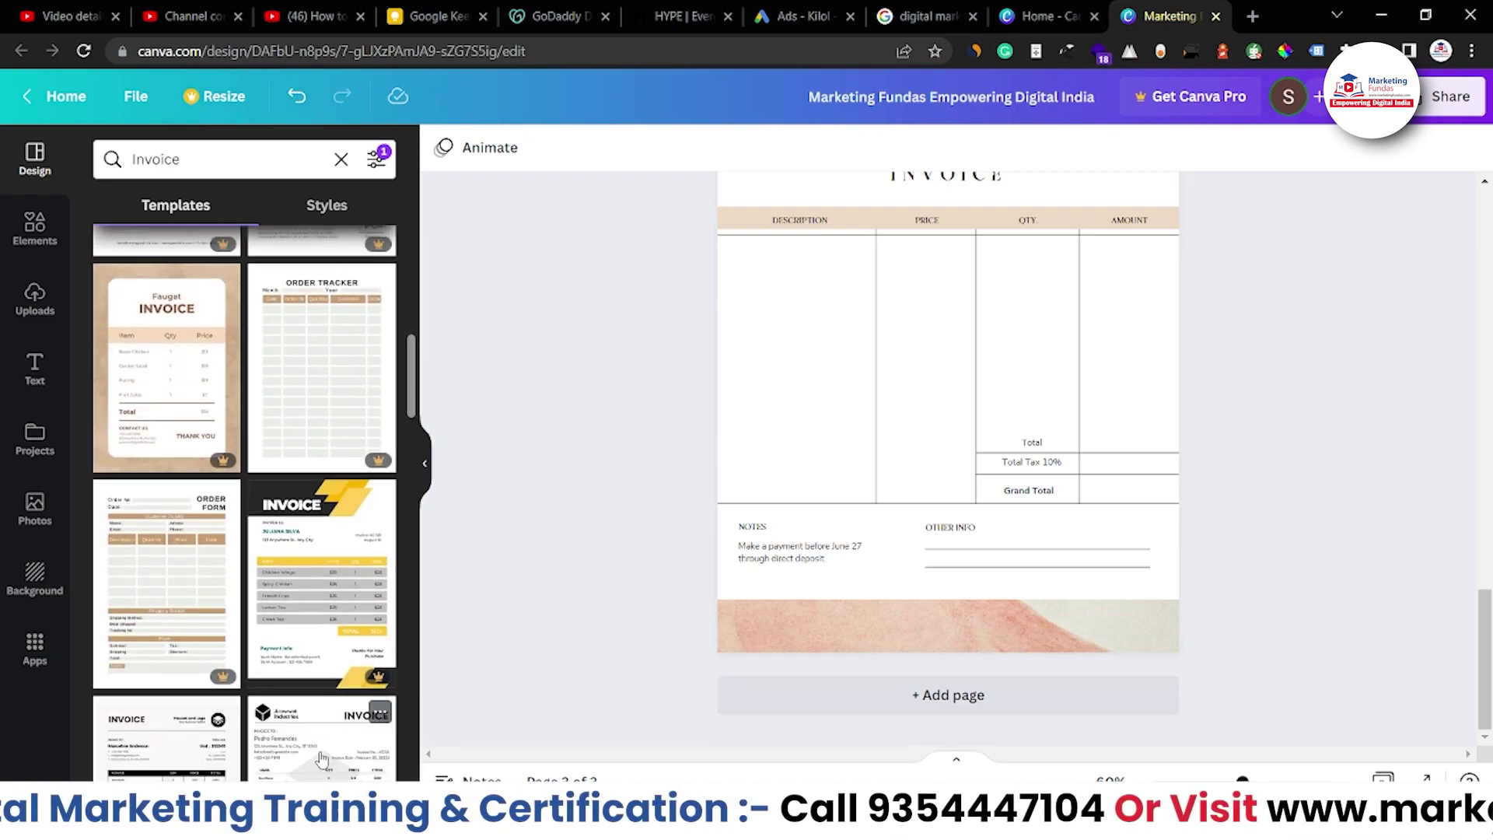
pyautogui.scroll(5, 322, 758)
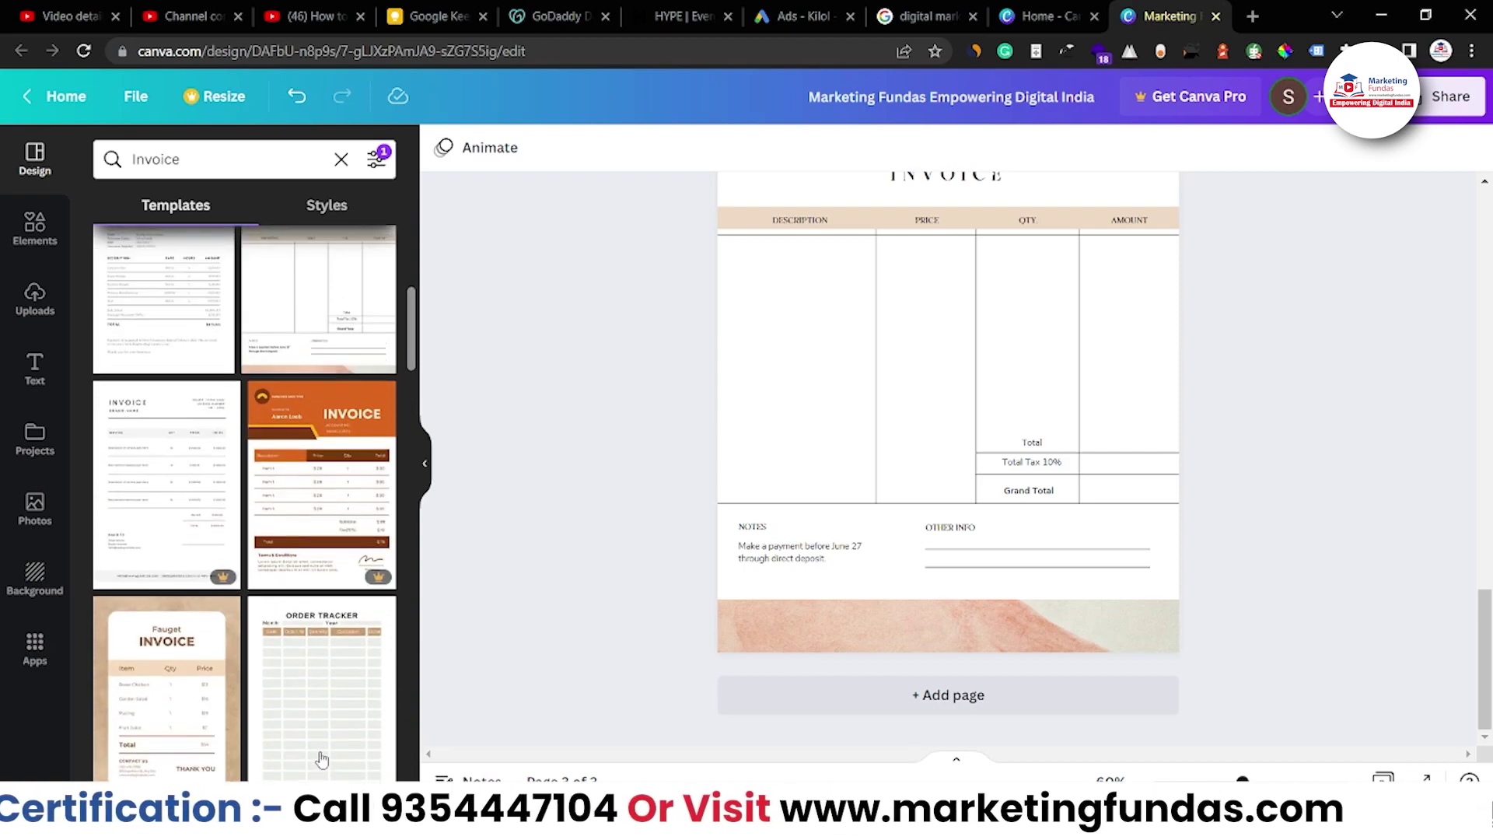